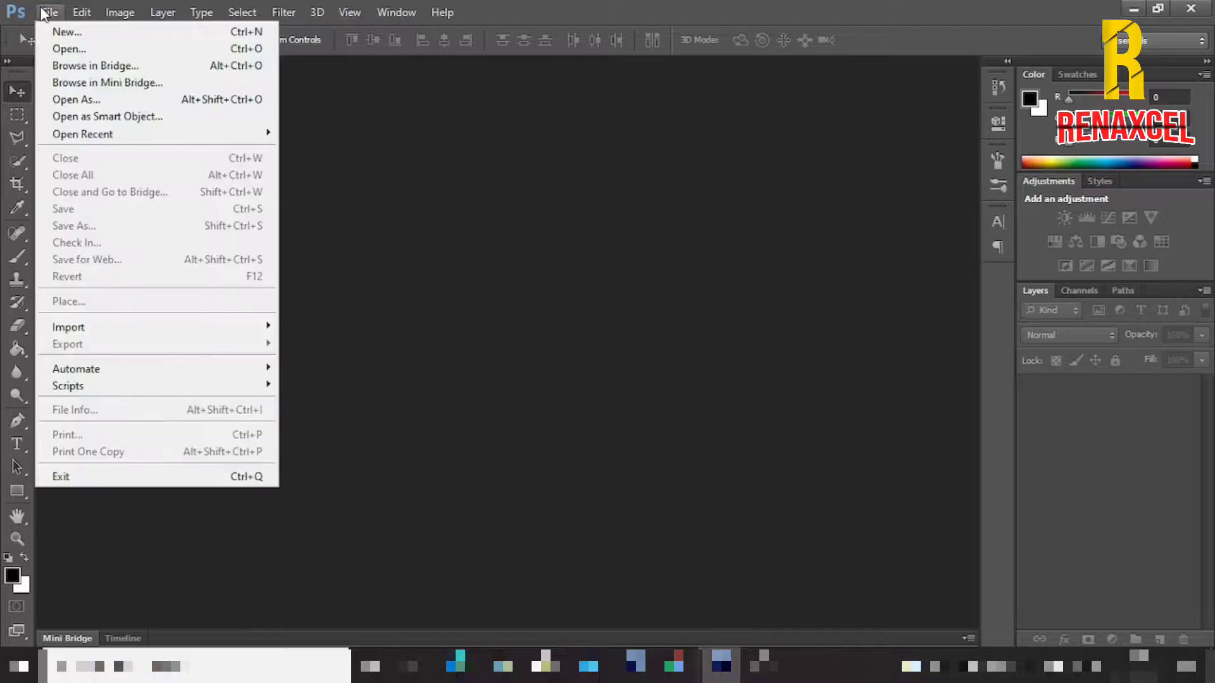
Step: Create a new 1280 × 720 pixel RGB document at 300 pixels/inch with a white background
click(56, 32)
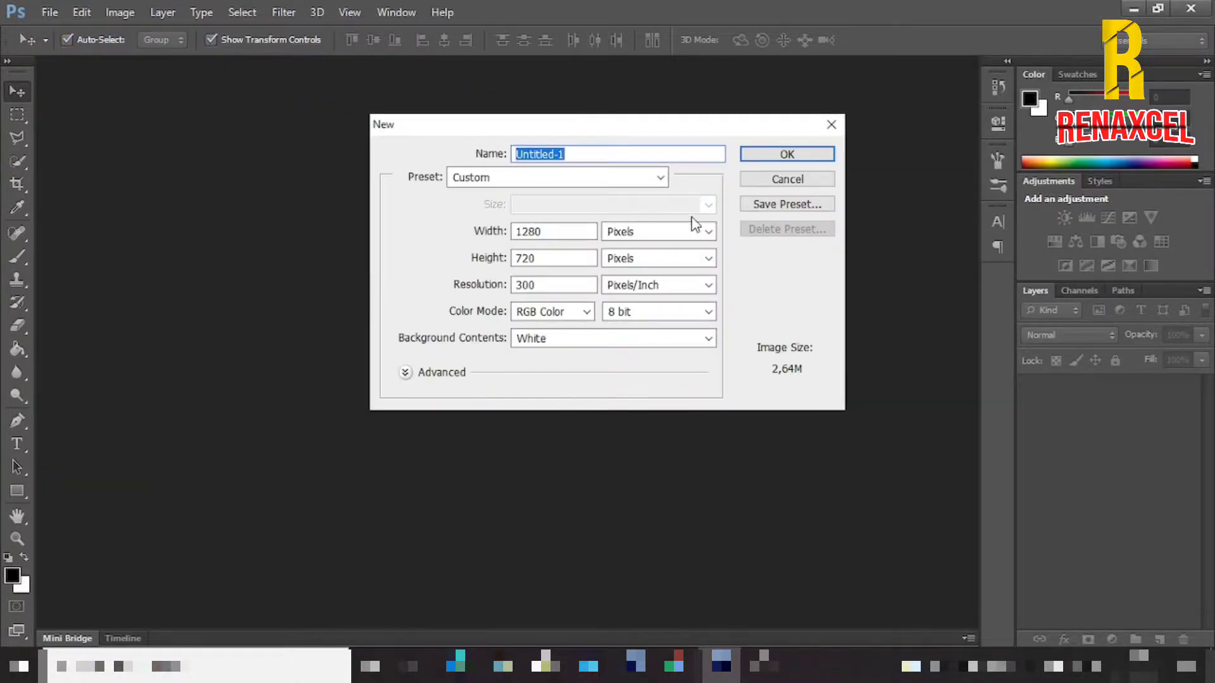
click(782, 154)
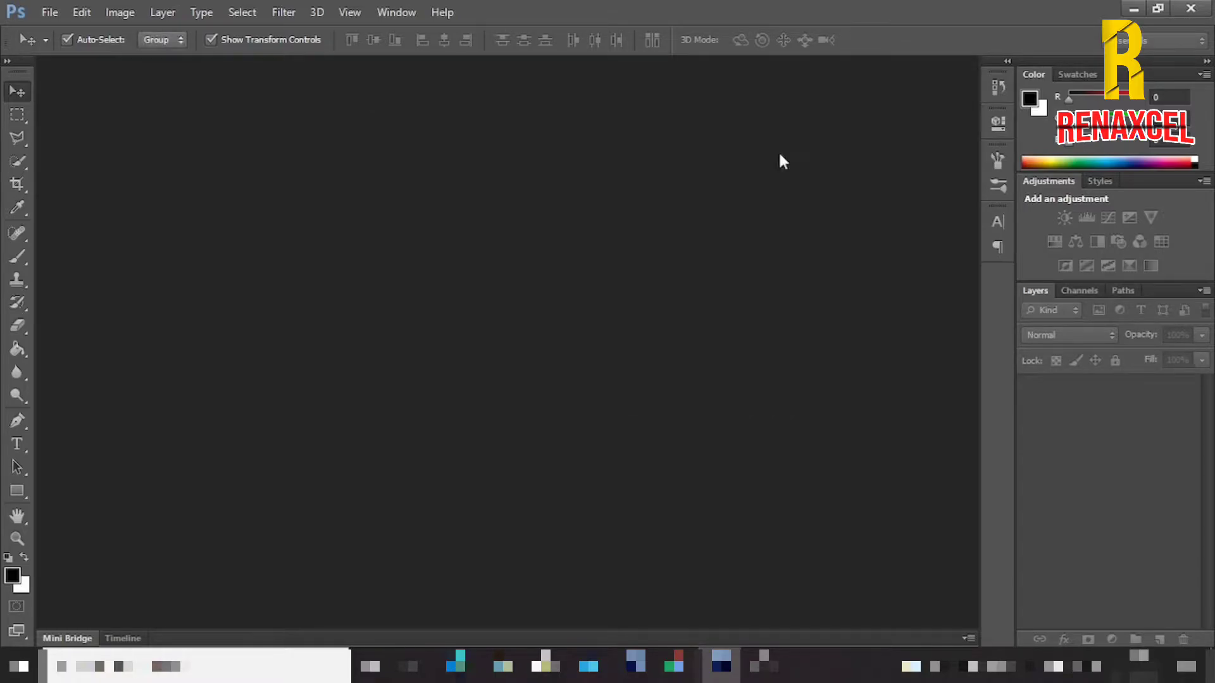
click(58, 10)
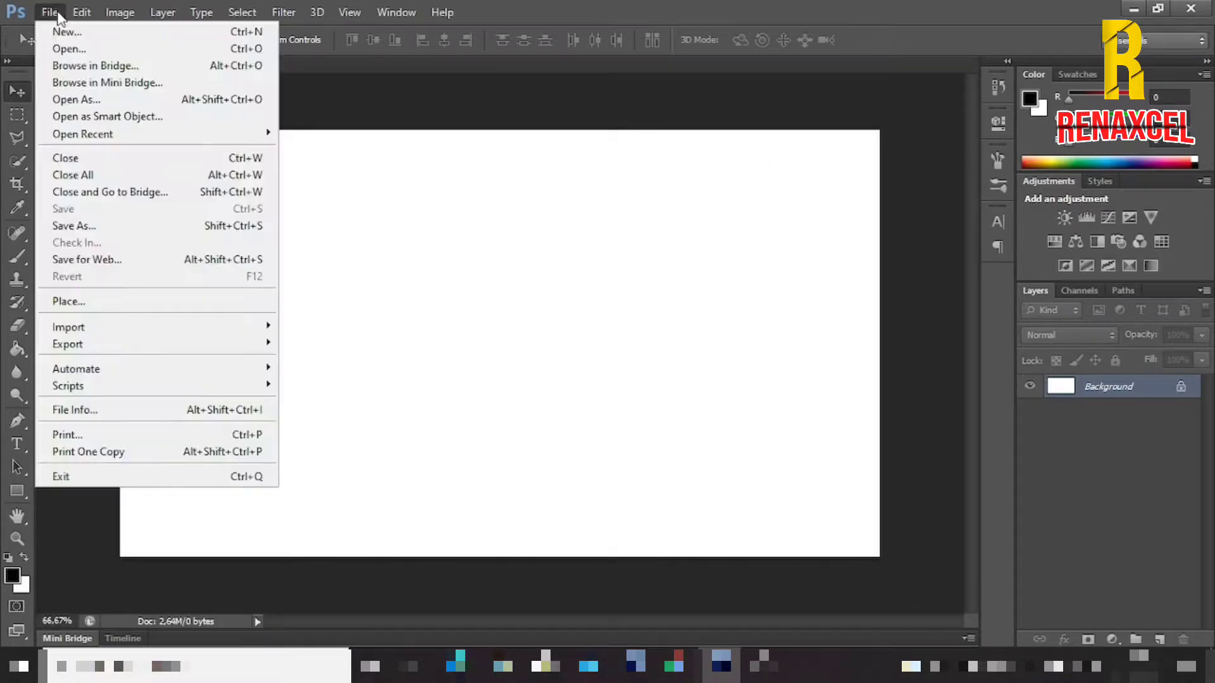
click(68, 48)
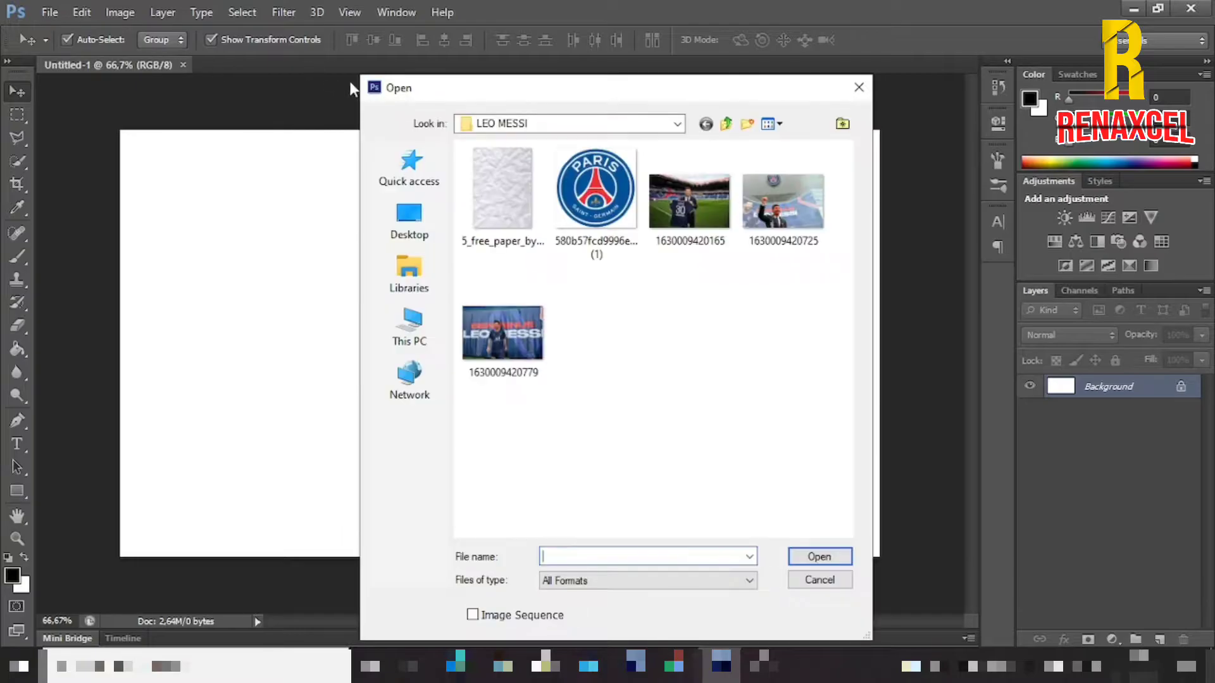
click(696, 210)
ctrl+click(749, 207)
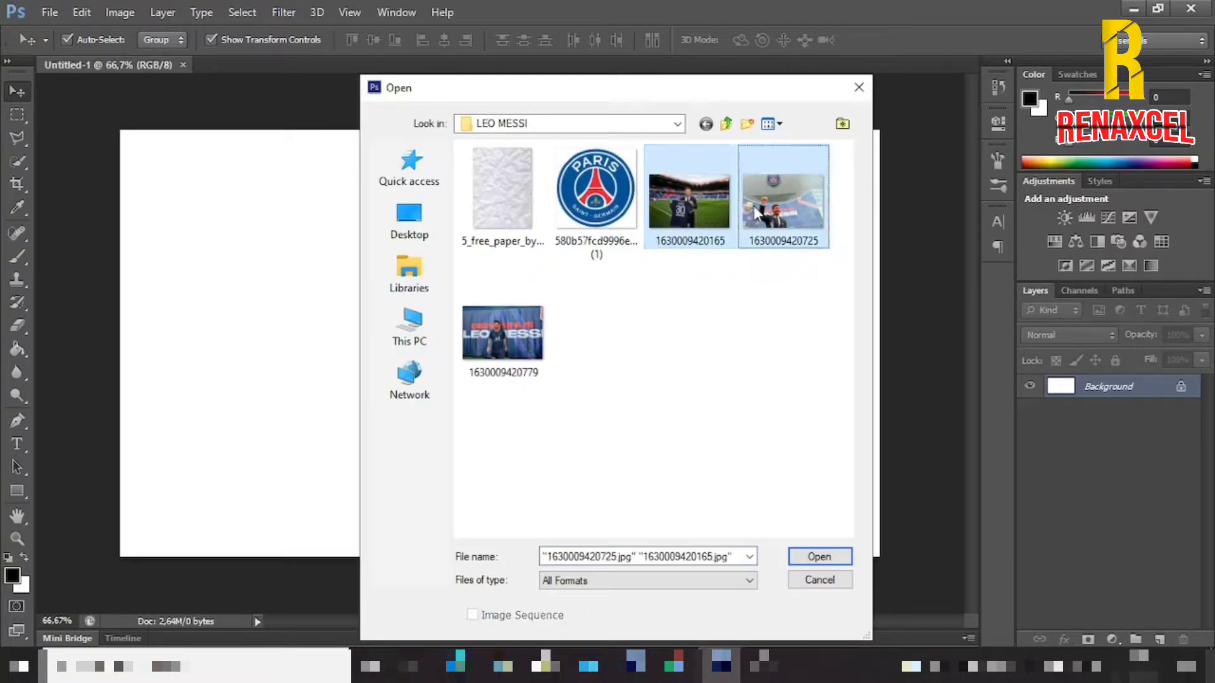
ctrl+click(499, 329)
click(808, 555)
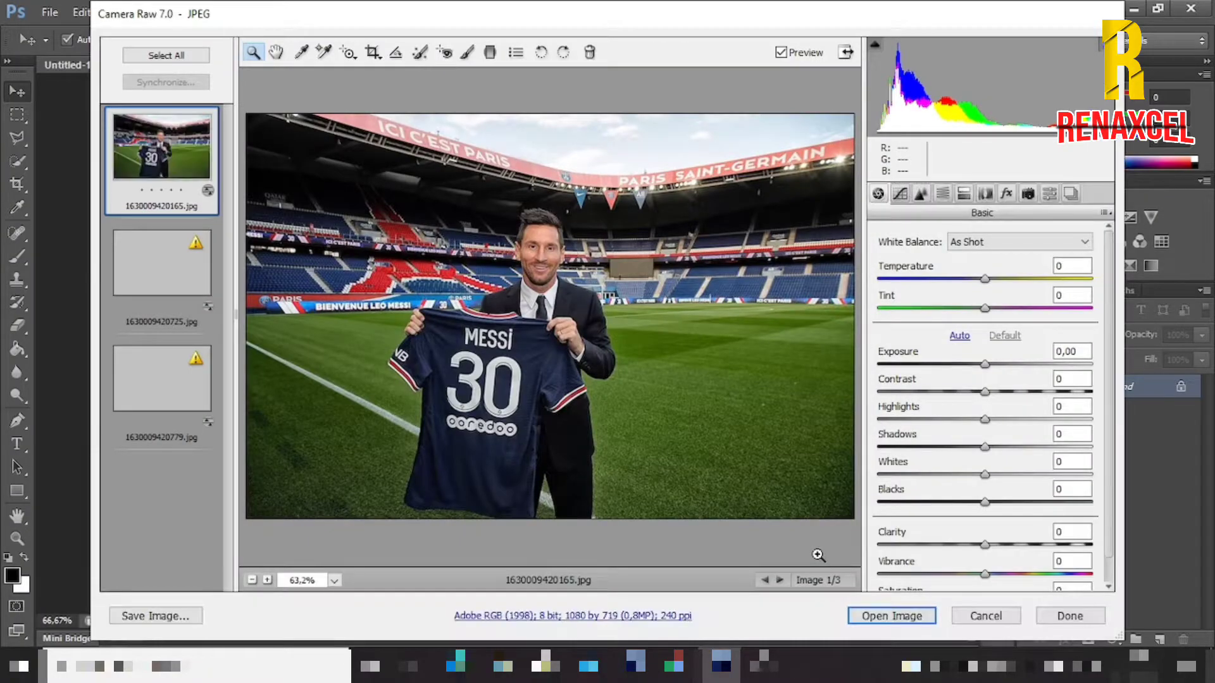
click(165, 56)
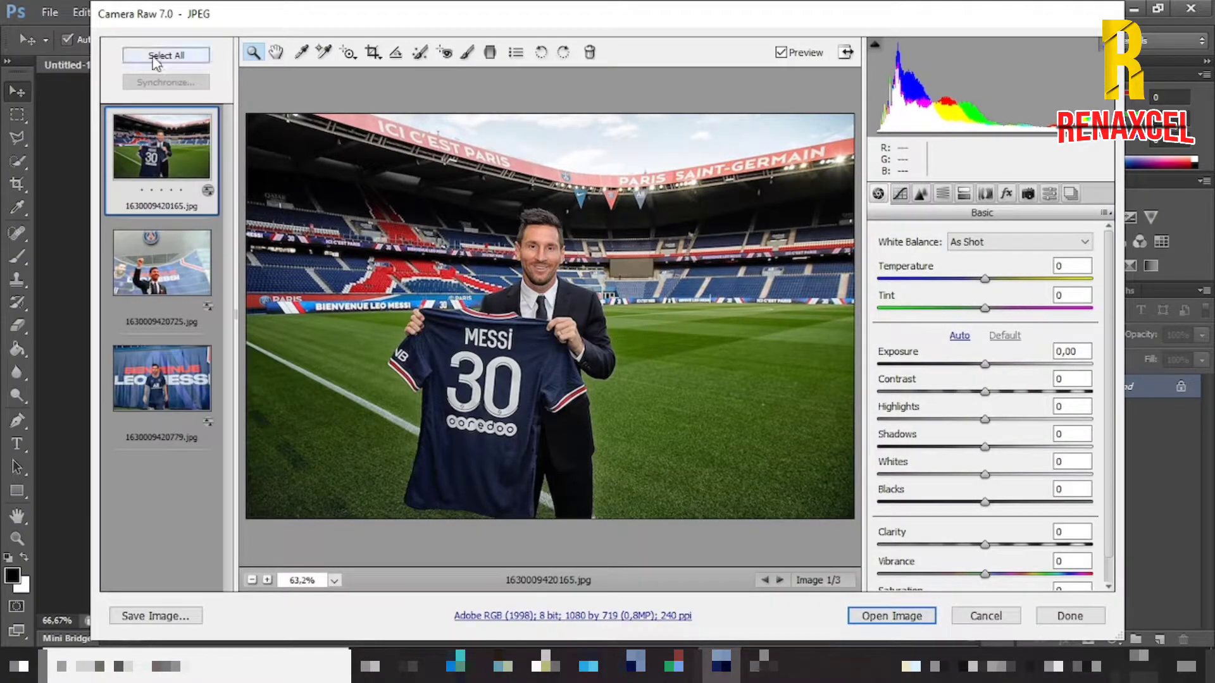
click(891, 616)
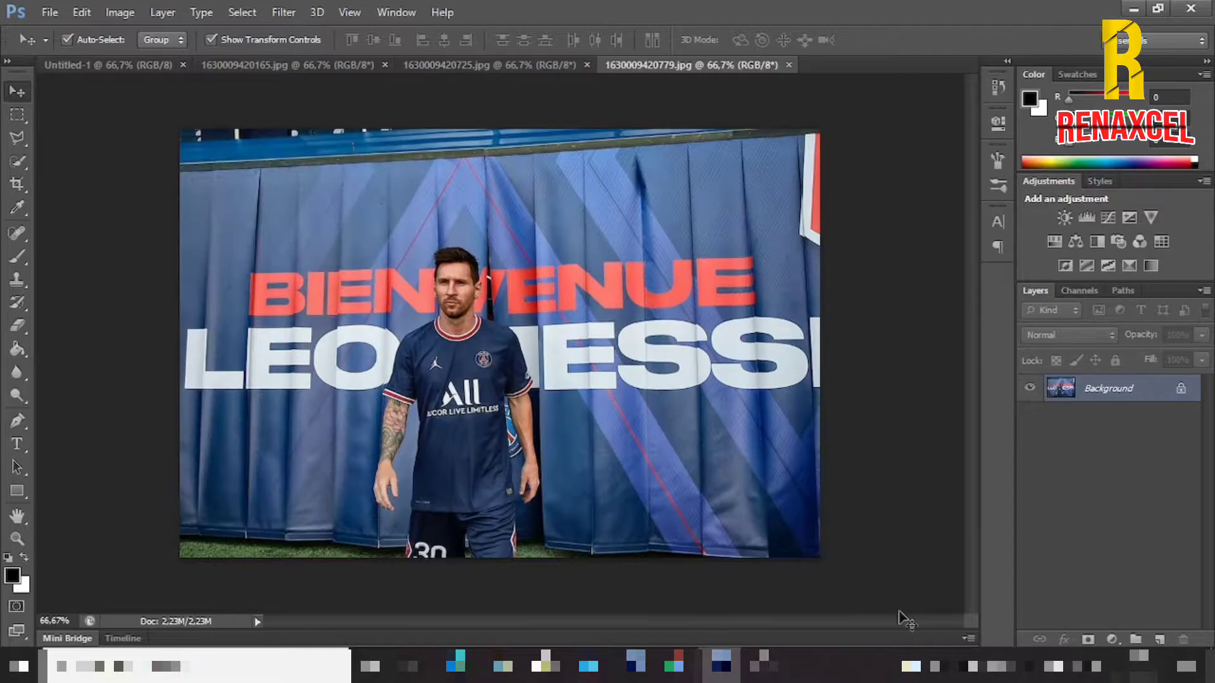
Step: Duplicate the background layer of 1630009420779.jpg and bring the photo into the Untitled-1 document
click(328, 67)
click(502, 66)
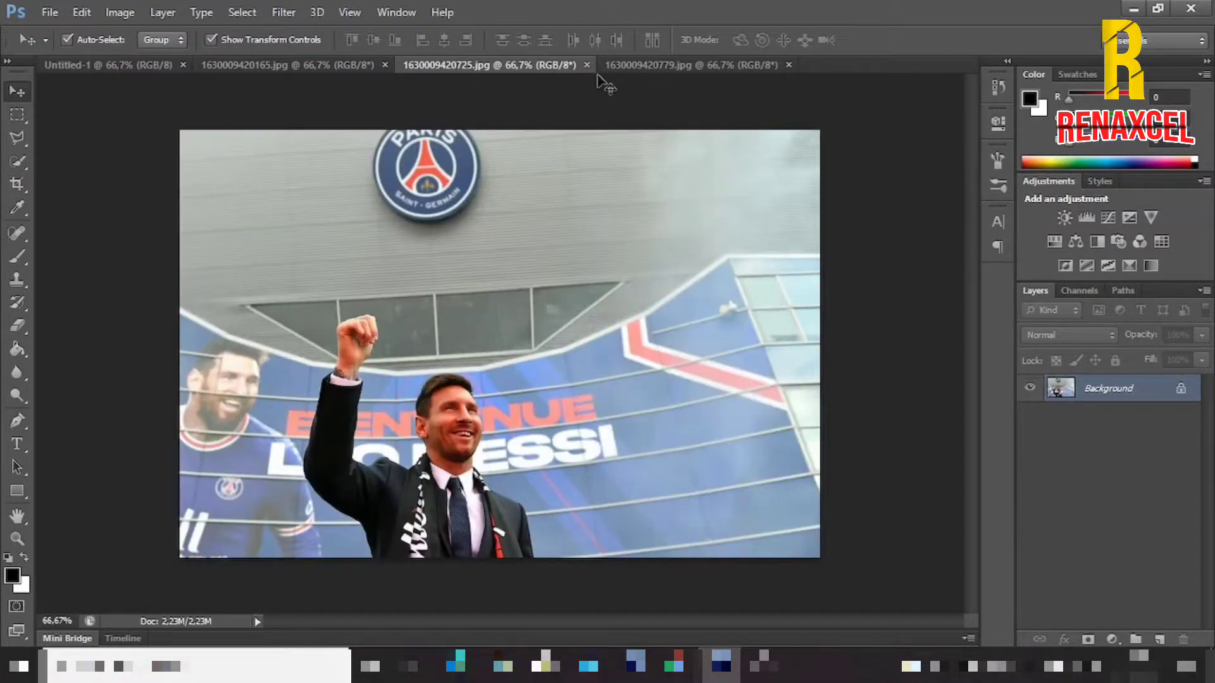
click(627, 59)
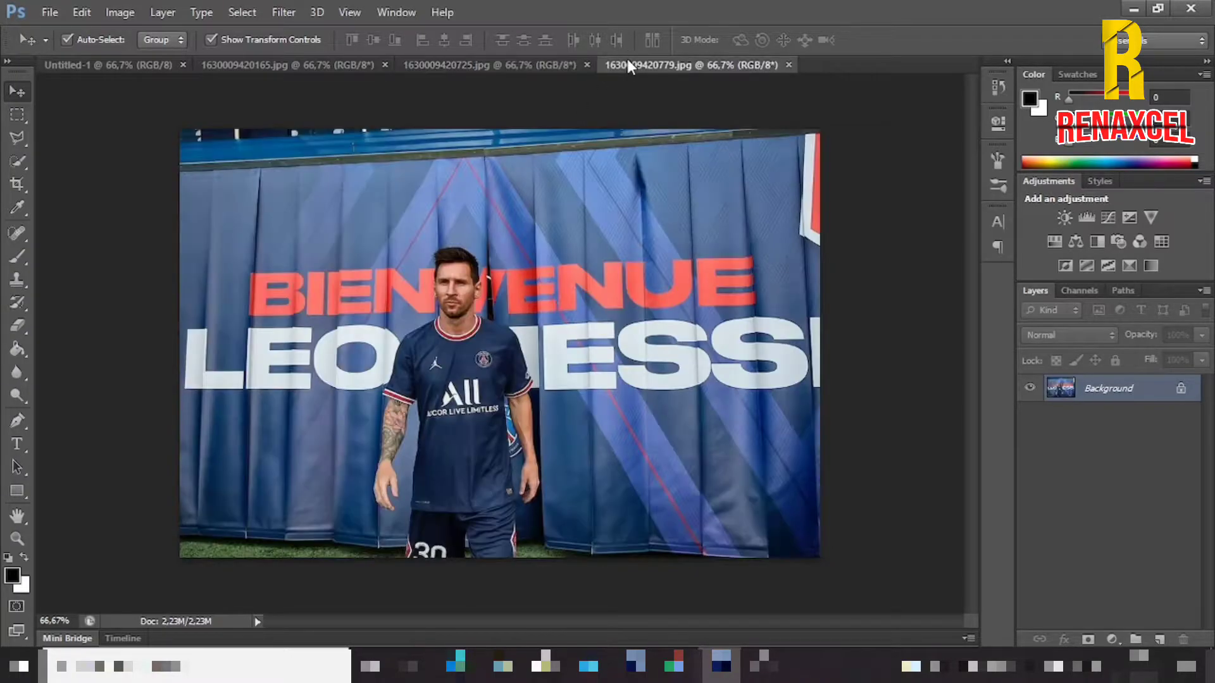
key(ctrl+j)
click(526, 192)
drag(527, 192, 554, 226)
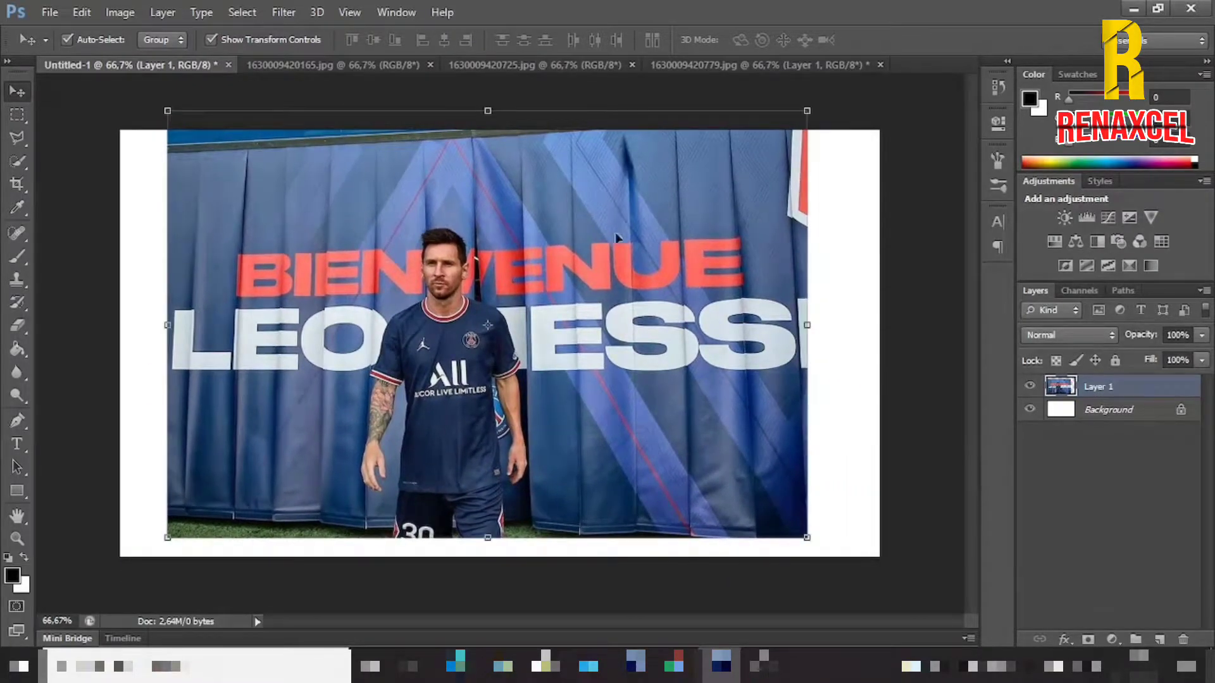
click(922, 302)
click(17, 491)
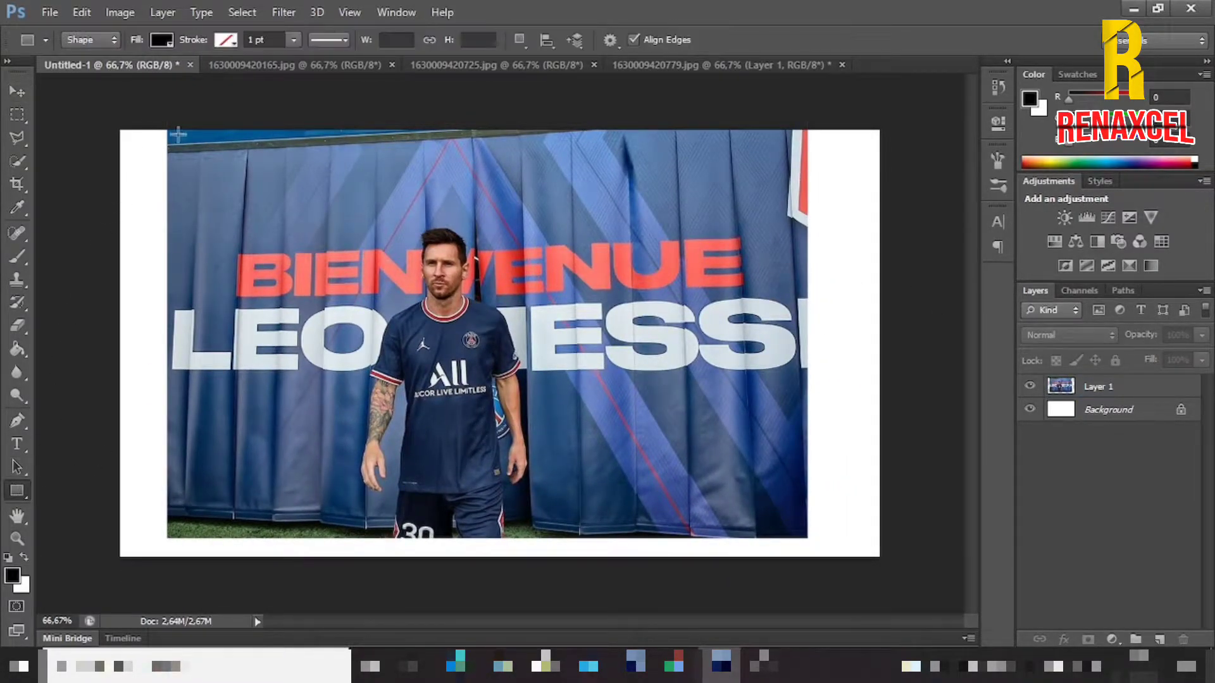
click(149, 251)
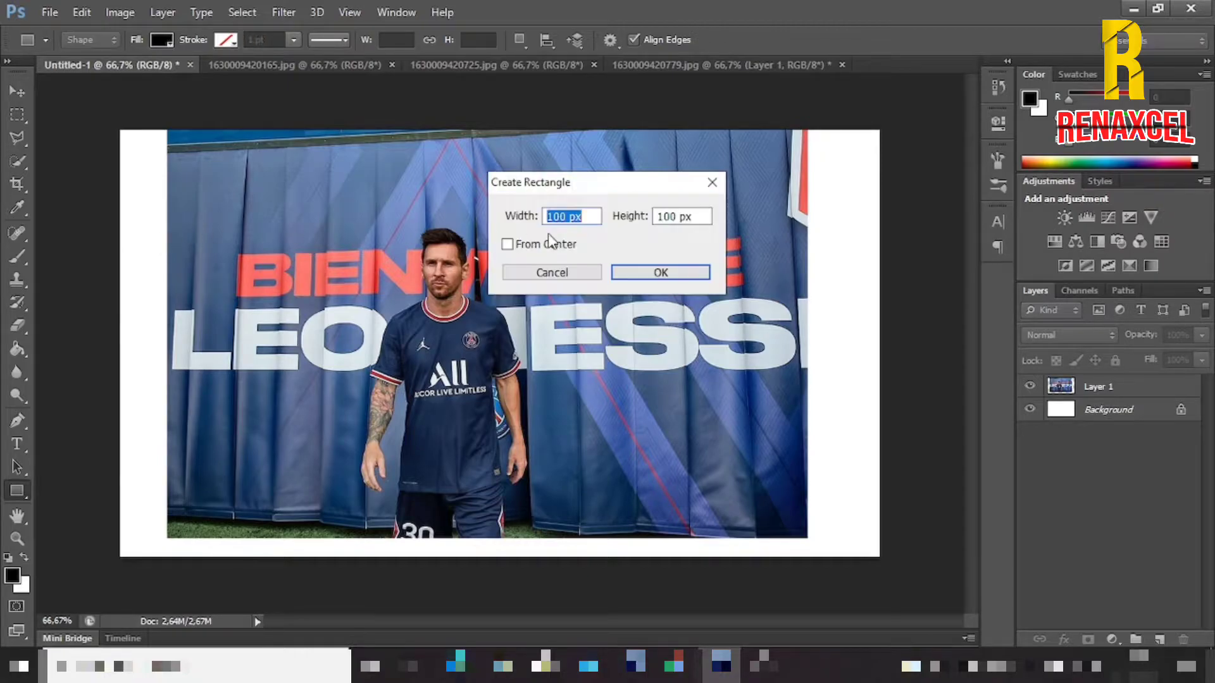
click(550, 272)
Step: Draw a wide black rounded rectangle across the photo and move it up over the upper part of the canvas
right_click(7, 496)
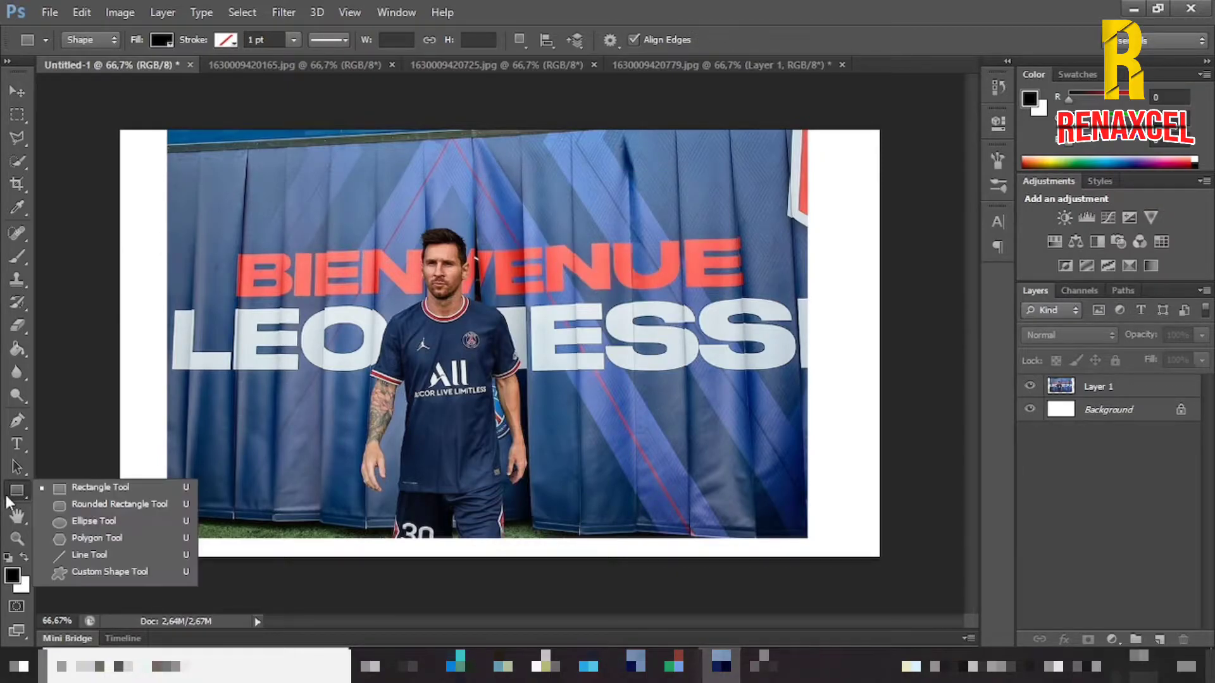
click(81, 503)
drag(143, 258, 848, 360)
click(18, 92)
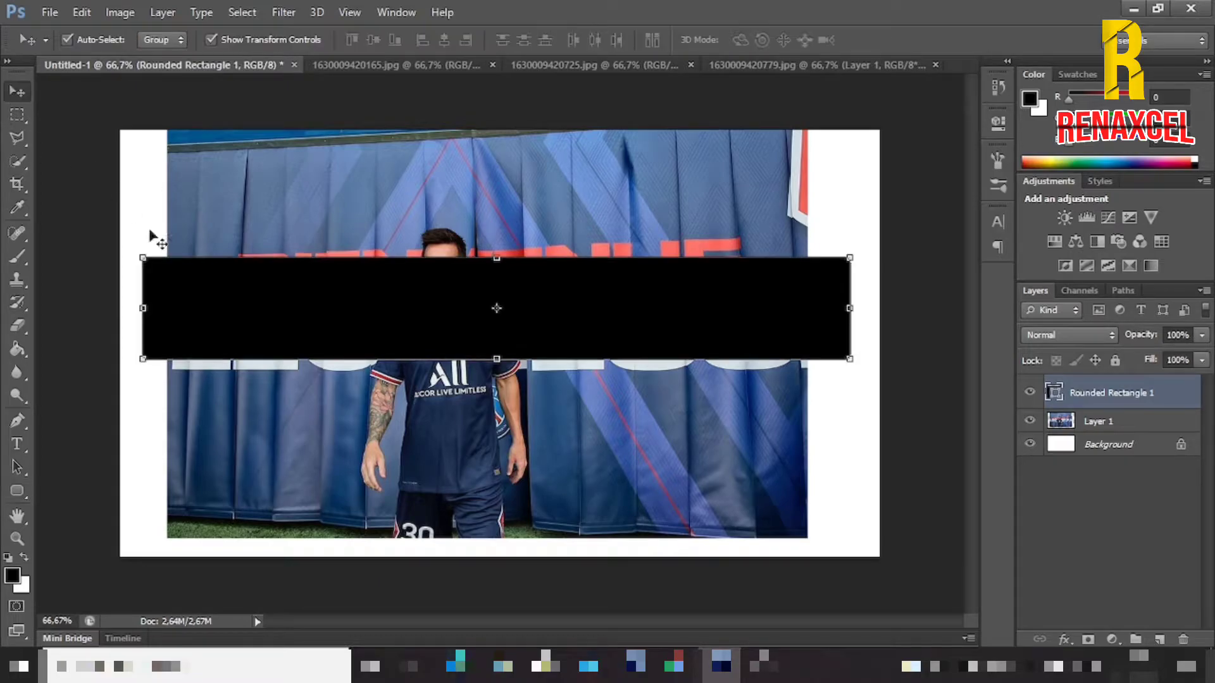
drag(270, 314, 270, 234)
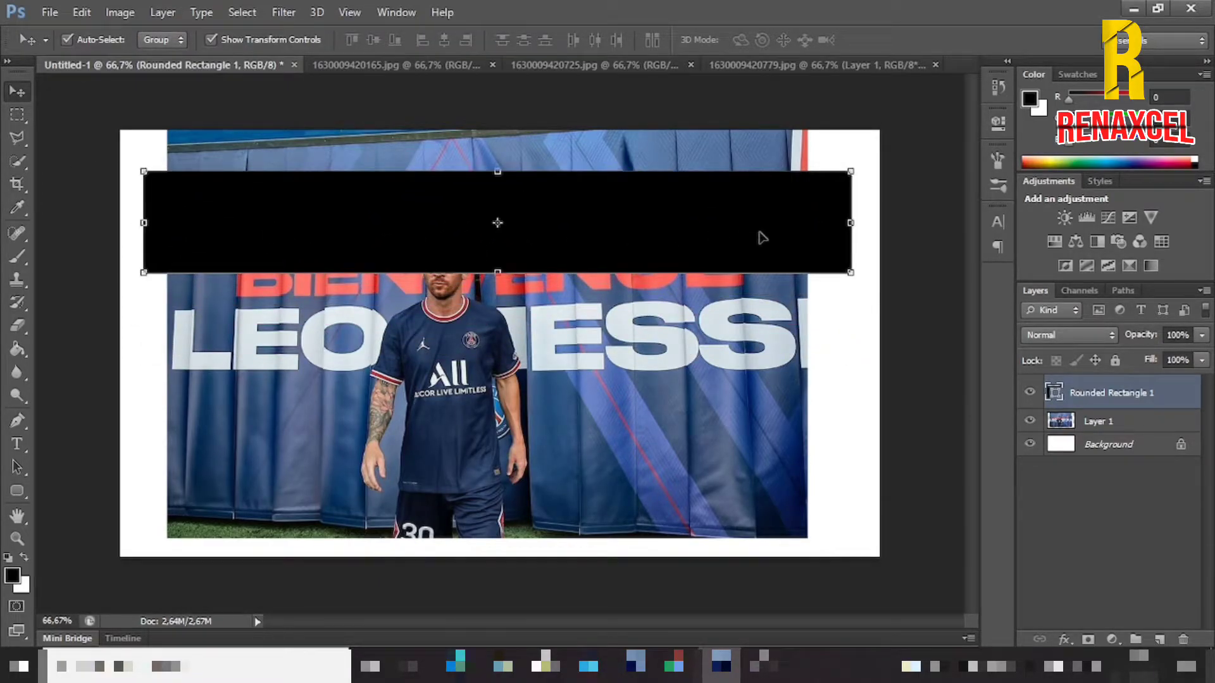
Step: Distort the rounded rectangle by its lower corners so the bar slants upward to the right and widens at its left end
click(862, 272)
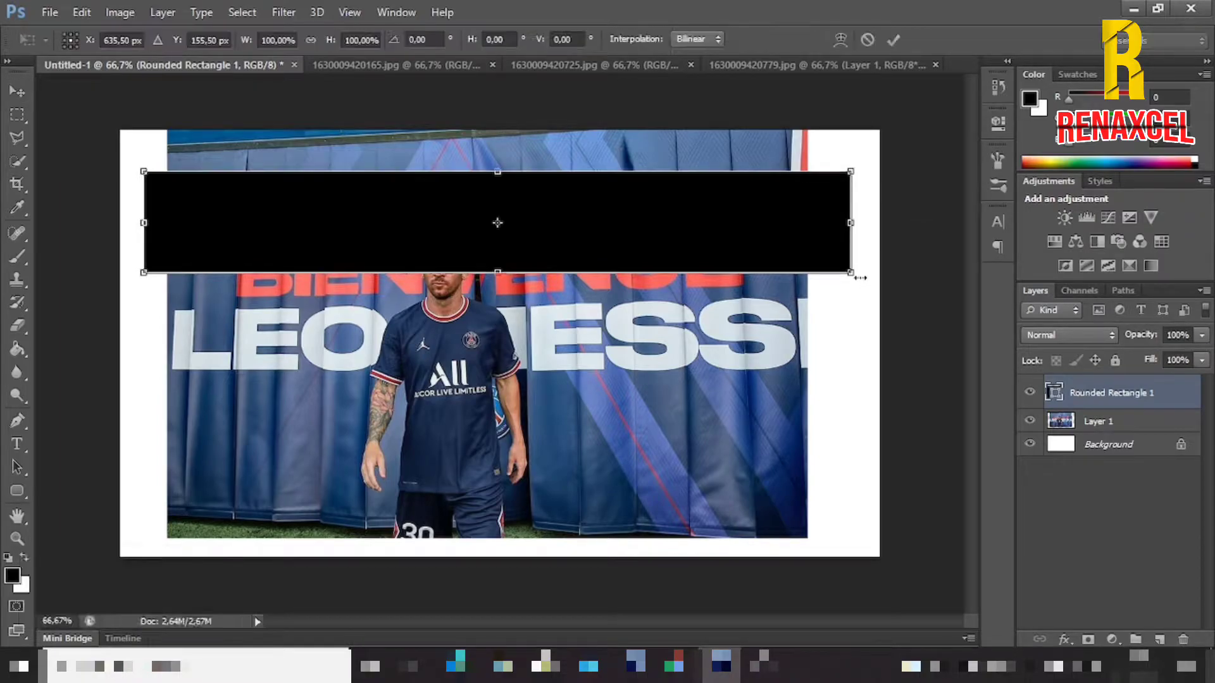
drag(861, 287, 852, 241)
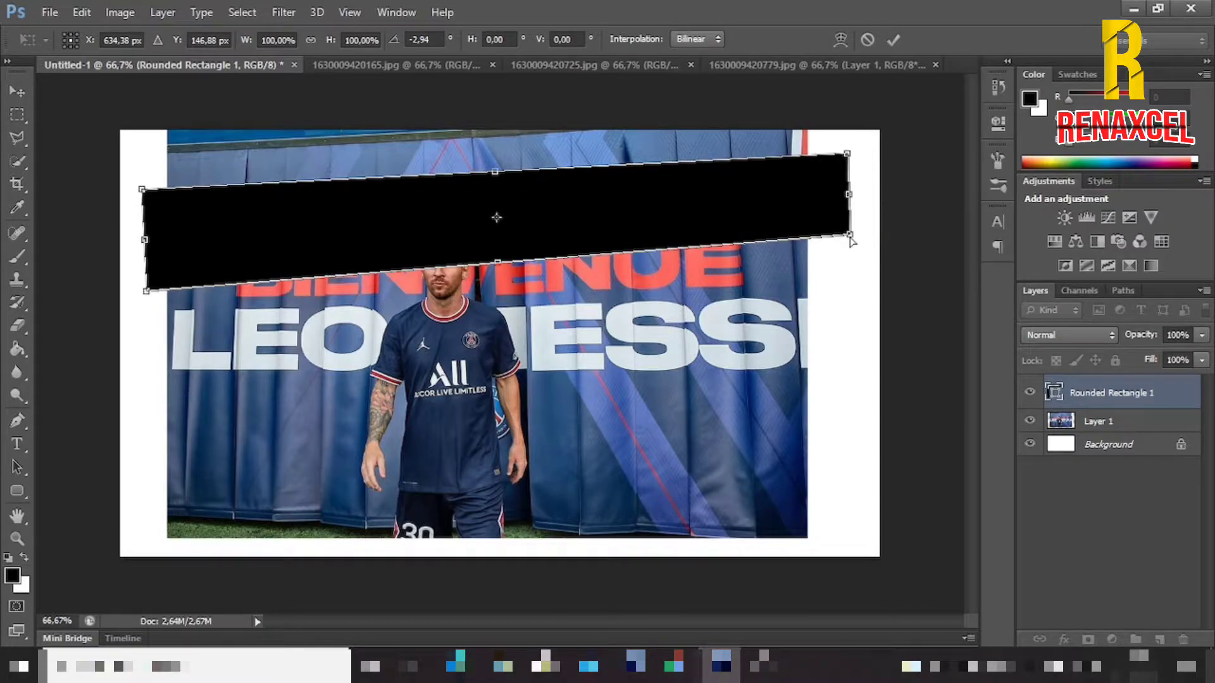
key(ctrl)
drag(146, 292, 144, 302)
key(ctrl)
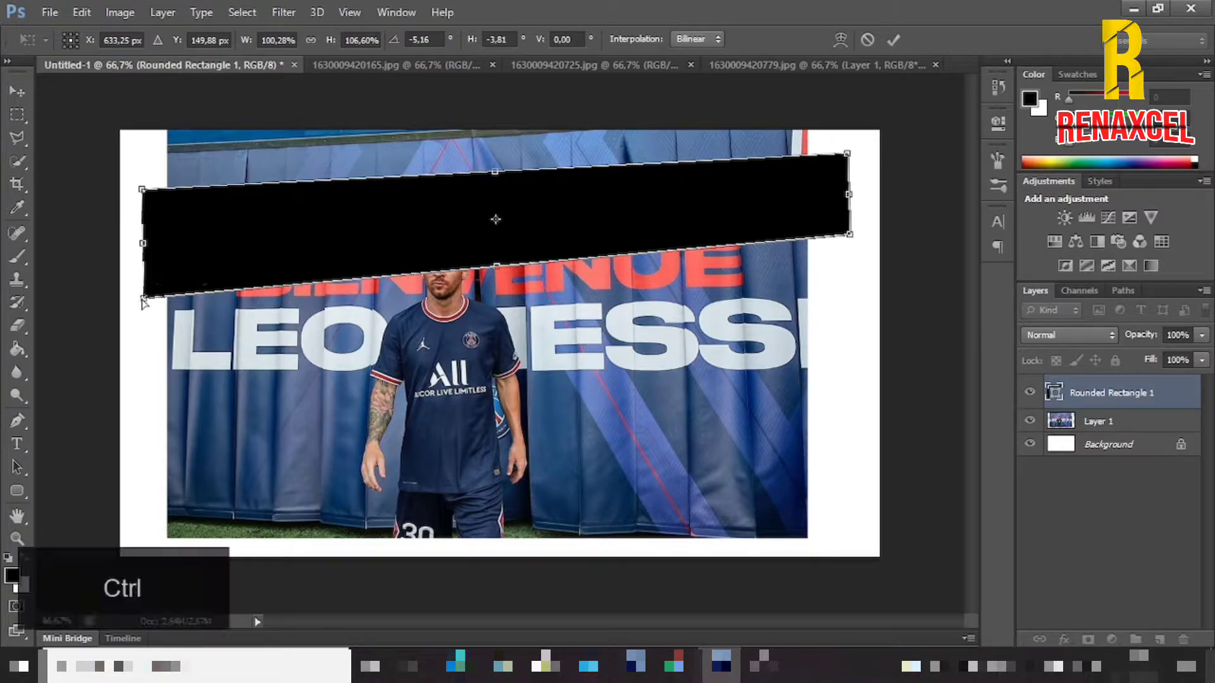
click(894, 41)
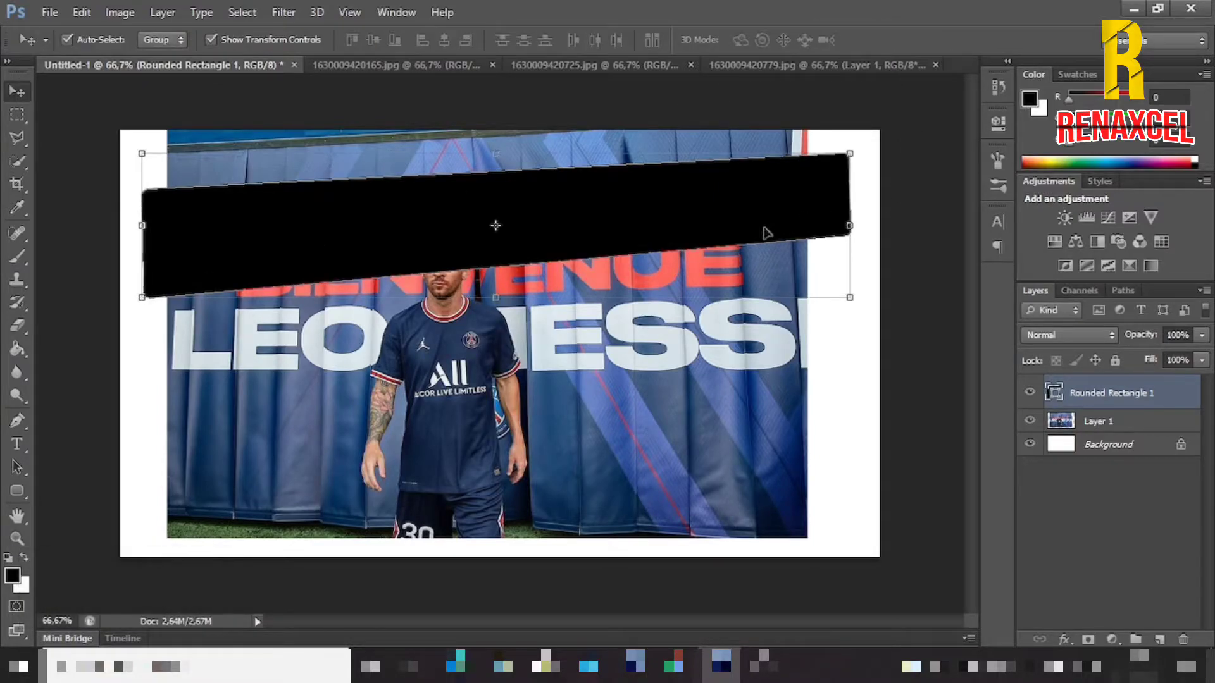
Step: Place the Rounded Rectangle 1 layer below Layer 1 and clip the photo to the bar shape
mouse_move(1124, 404)
mouse_down()
mouse_move(1112, 426)
mouse_move(1118, 414)
mouse_up()
alt+click(1117, 389)
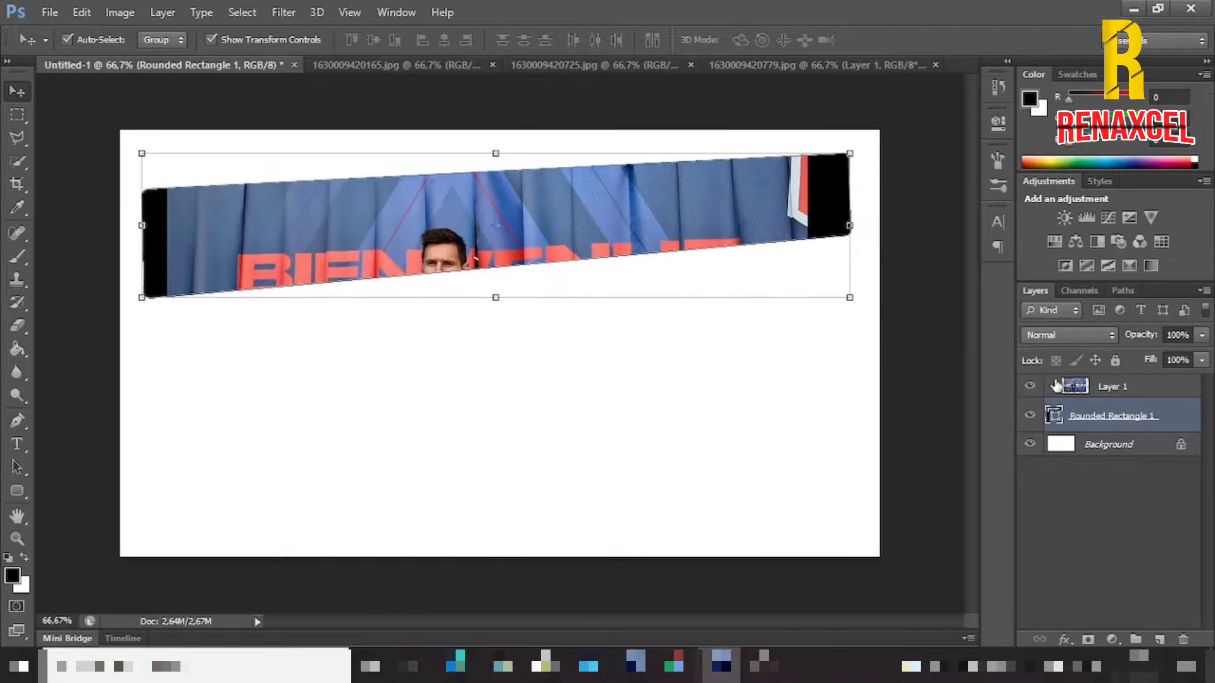
drag(778, 295, 747, 260)
click(1166, 388)
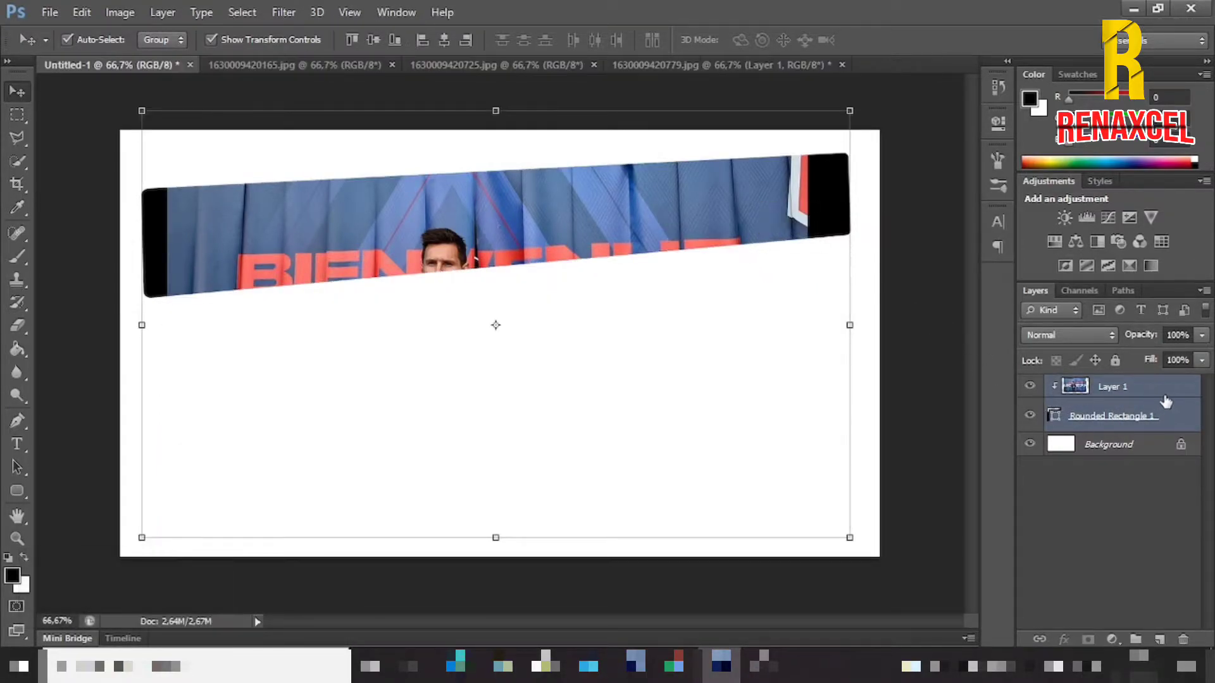
drag(751, 331, 743, 296)
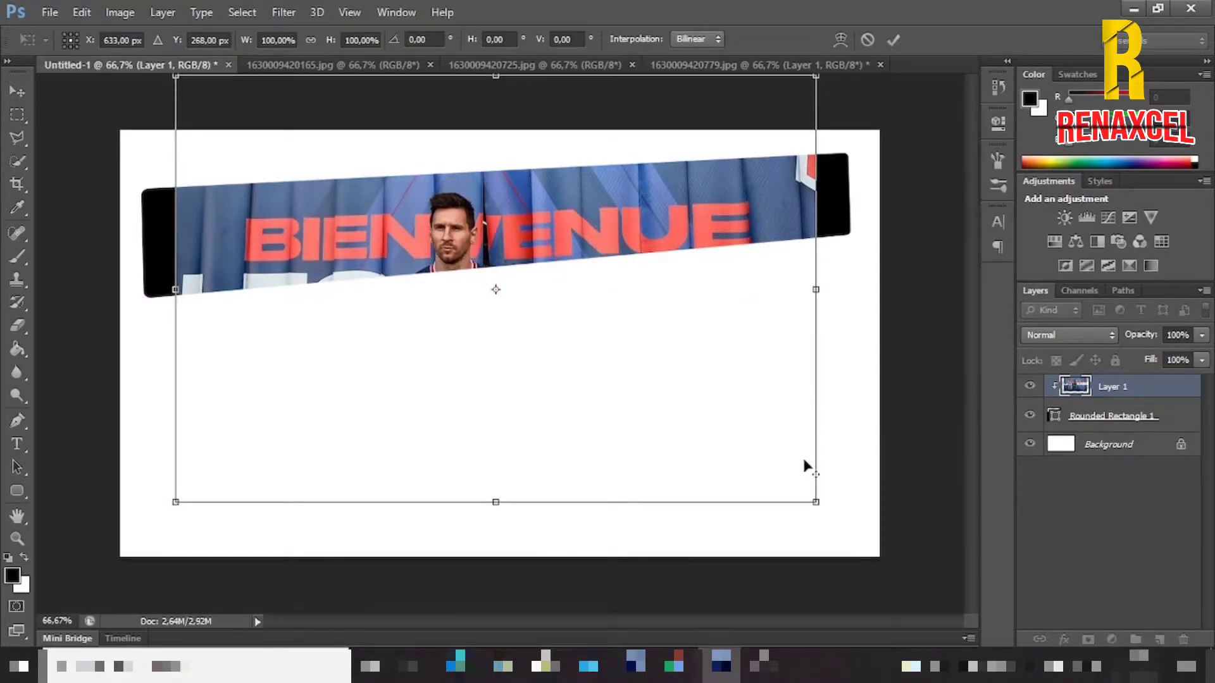
key(alt+shift)
click(868, 40)
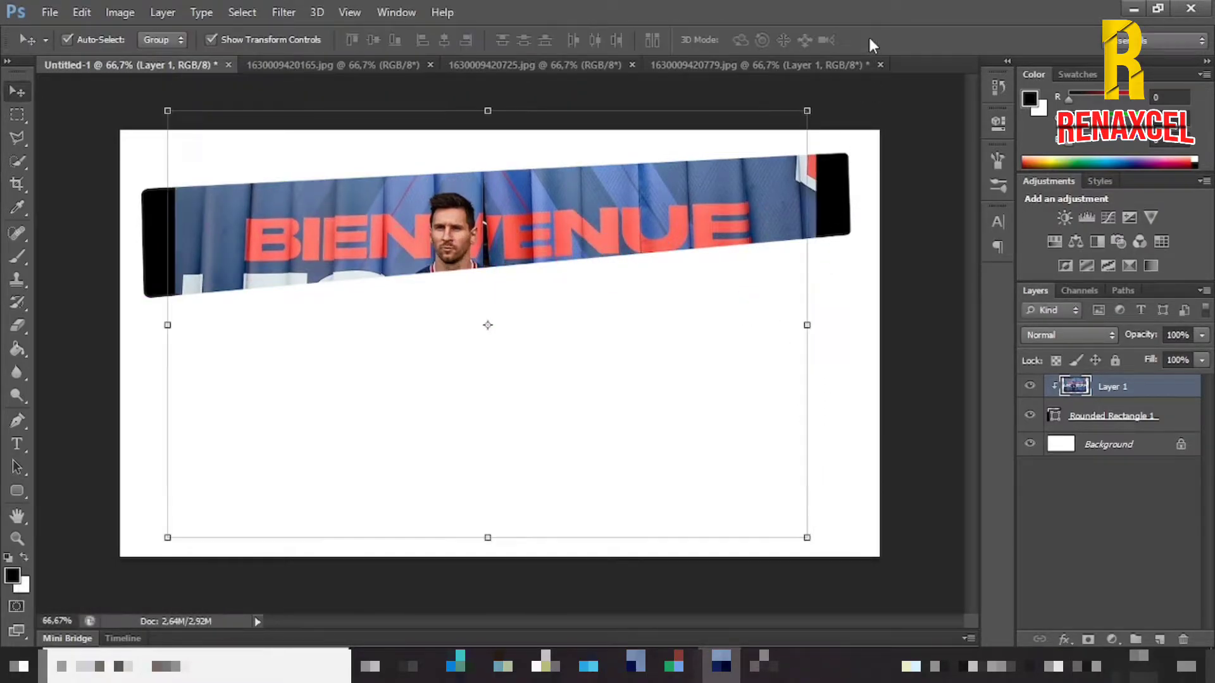
Step: Make the Rounded Rectangle 1 bar taller by pulling its lower-right corner and lower edge down, to about 149% height
click(1137, 422)
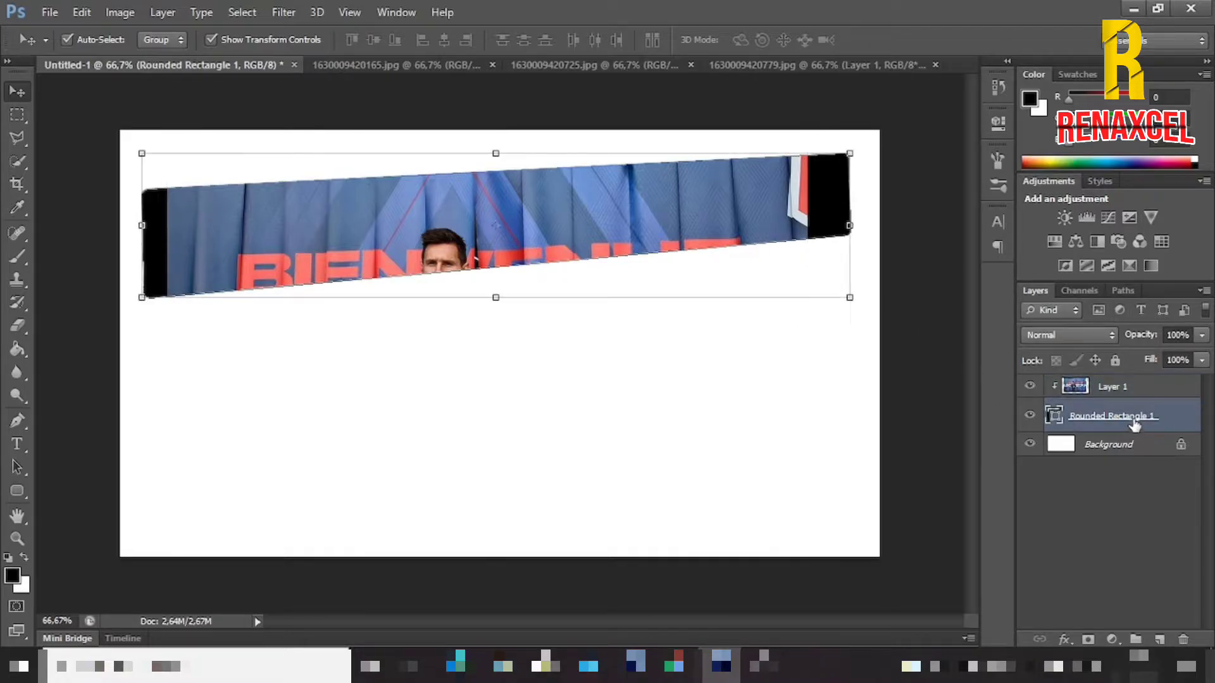
click(849, 297)
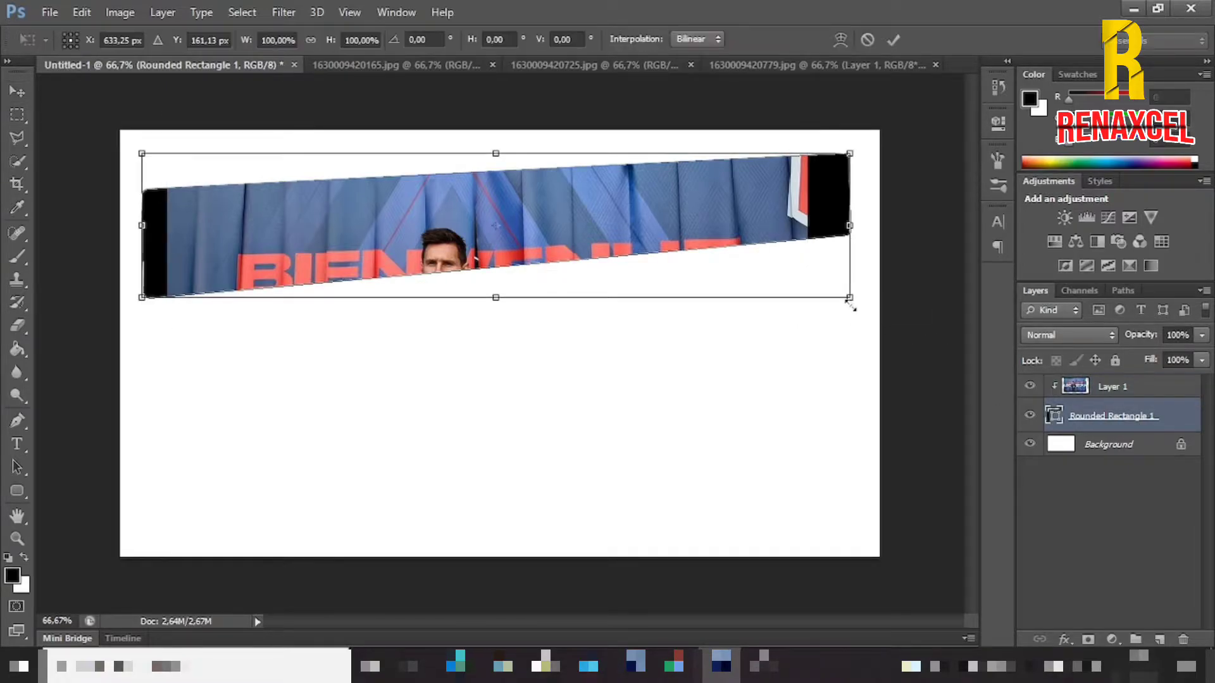
drag(855, 303, 857, 324)
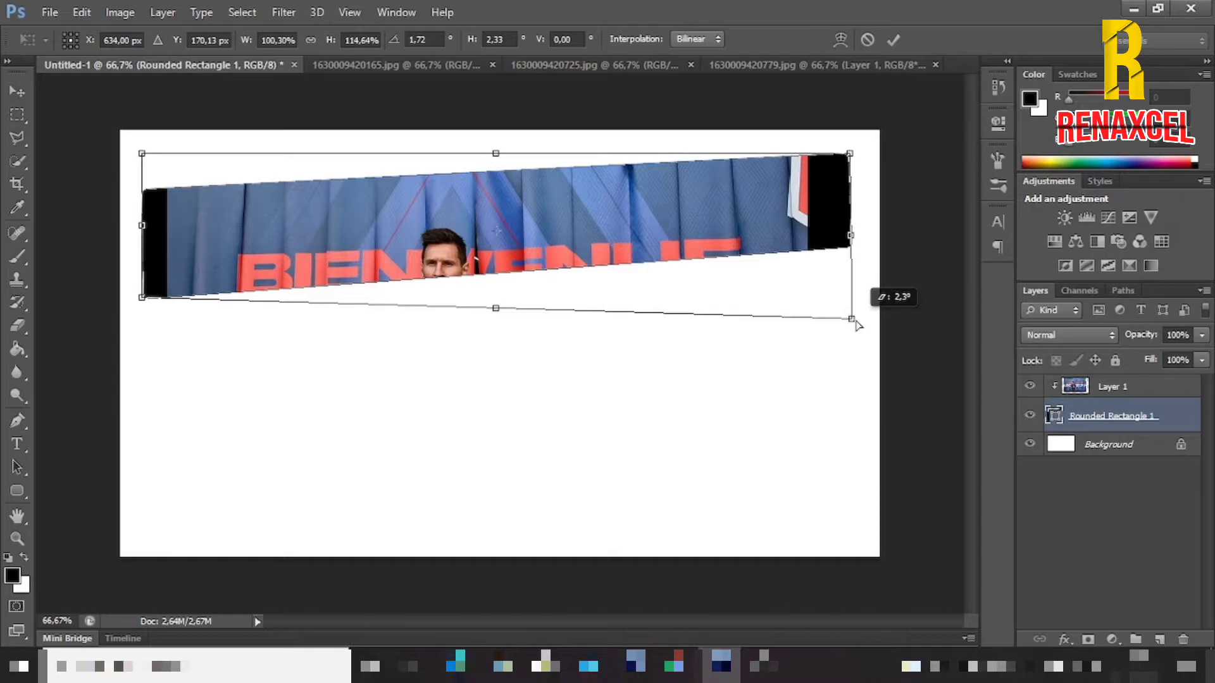
key(ctrl)
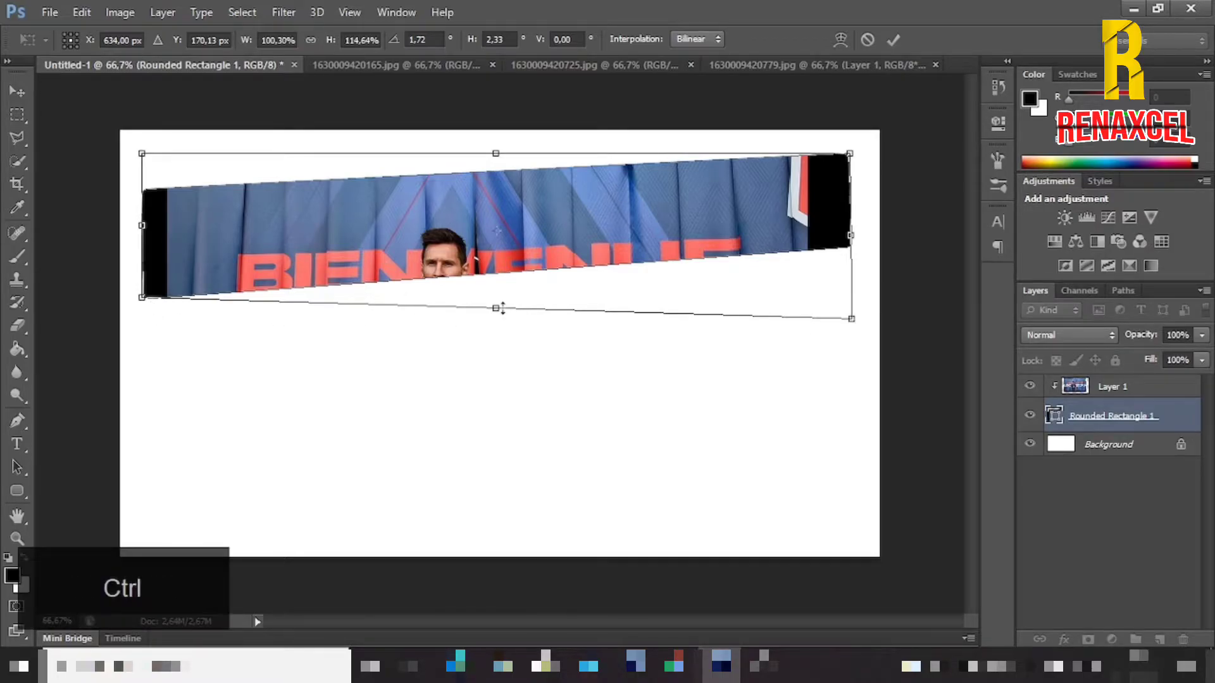
drag(500, 308, 497, 351)
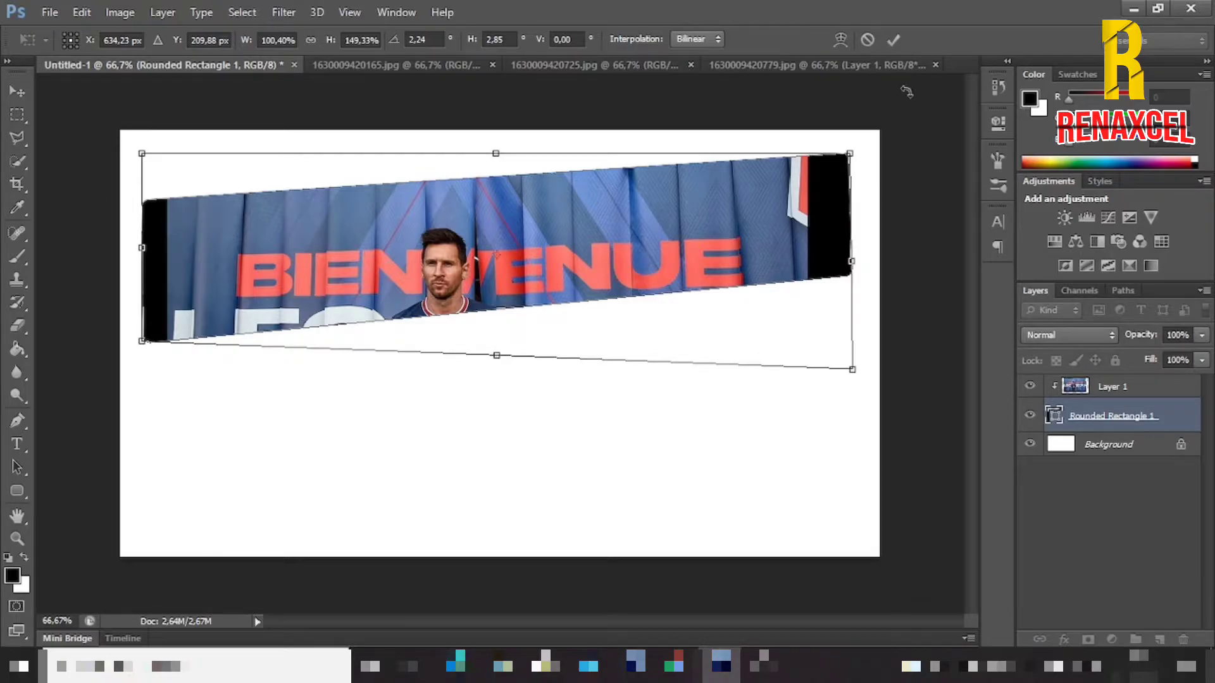
click(892, 40)
Step: Move the clipped photo in Layer 1 slightly up and right so the player's head and shoulders sit inside the bar
click(1119, 393)
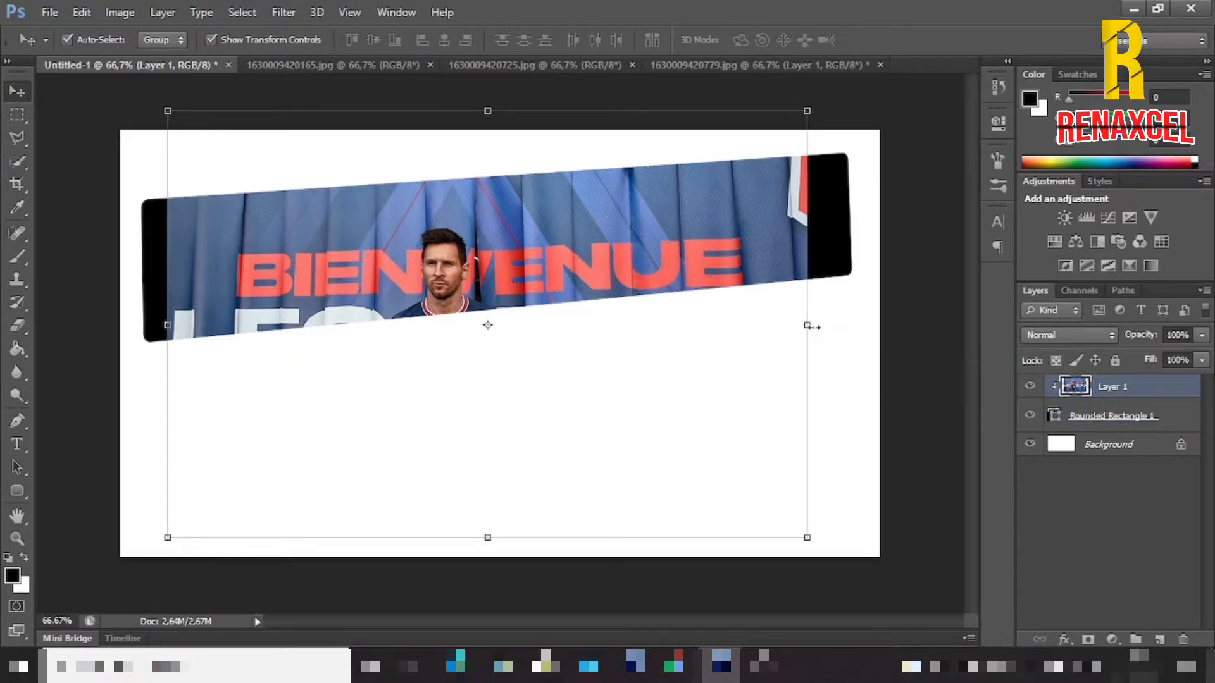
key(ctrl+t)
drag(738, 336, 735, 309)
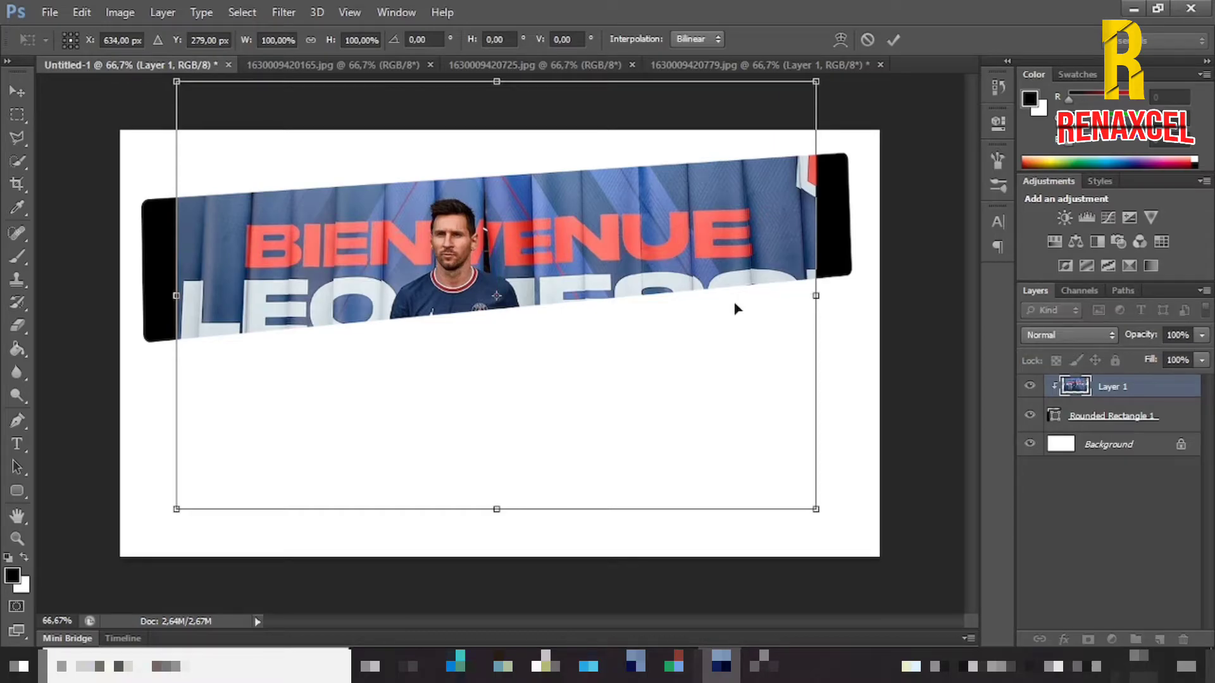
click(893, 40)
Step: Scale the Rounded Rectangle 1 bar down about its center to about 89.7% so the photo fills it
click(1098, 417)
drag(856, 347, 819, 339)
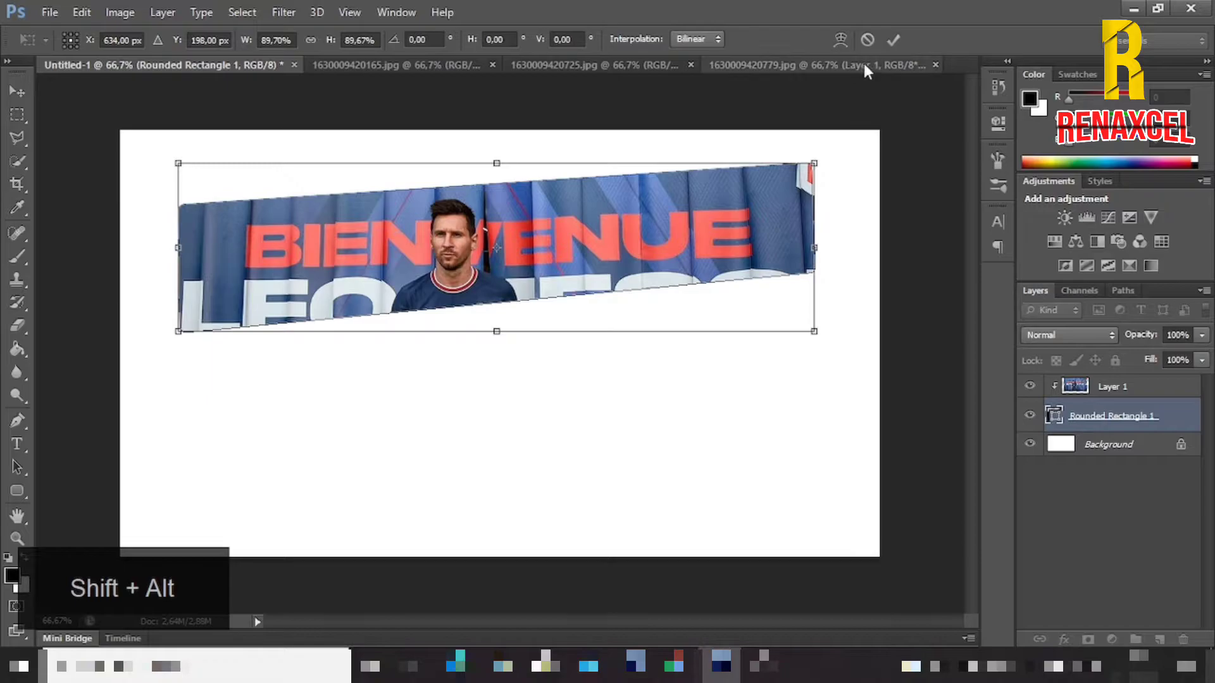
click(893, 40)
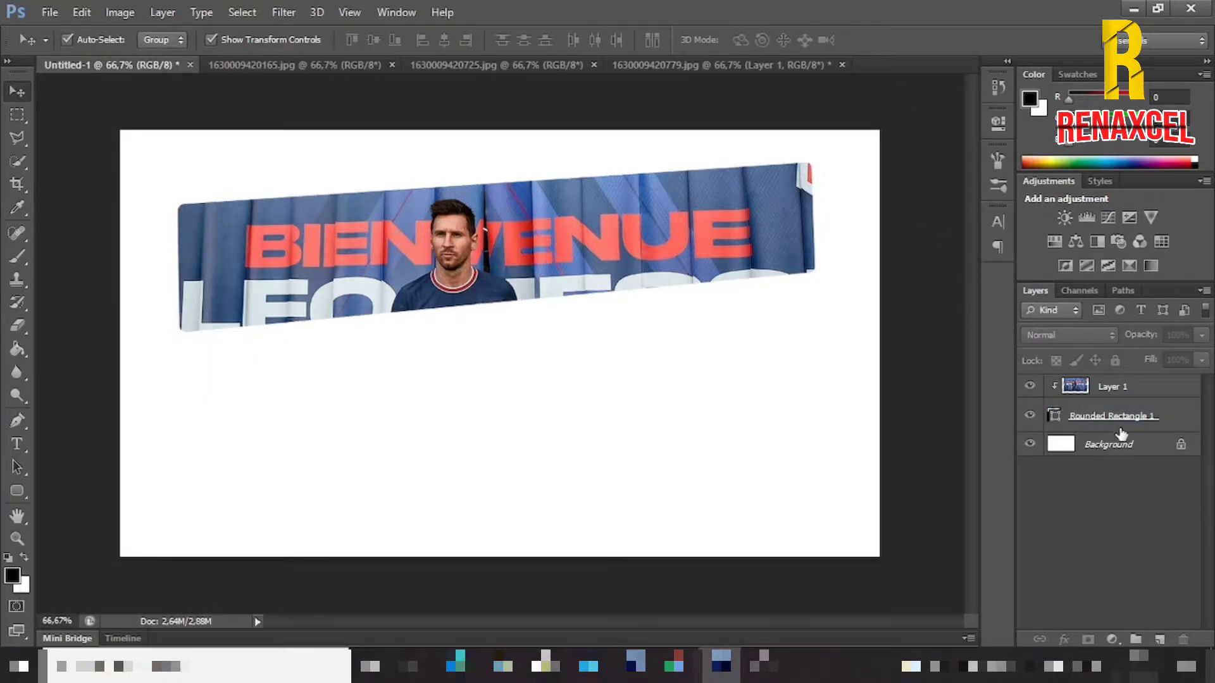
Step: Duplicate the Rounded Rectangle 1 layer, place the copy above Layer 1, and re-clip Layer 1 to the original bar
click(1134, 416)
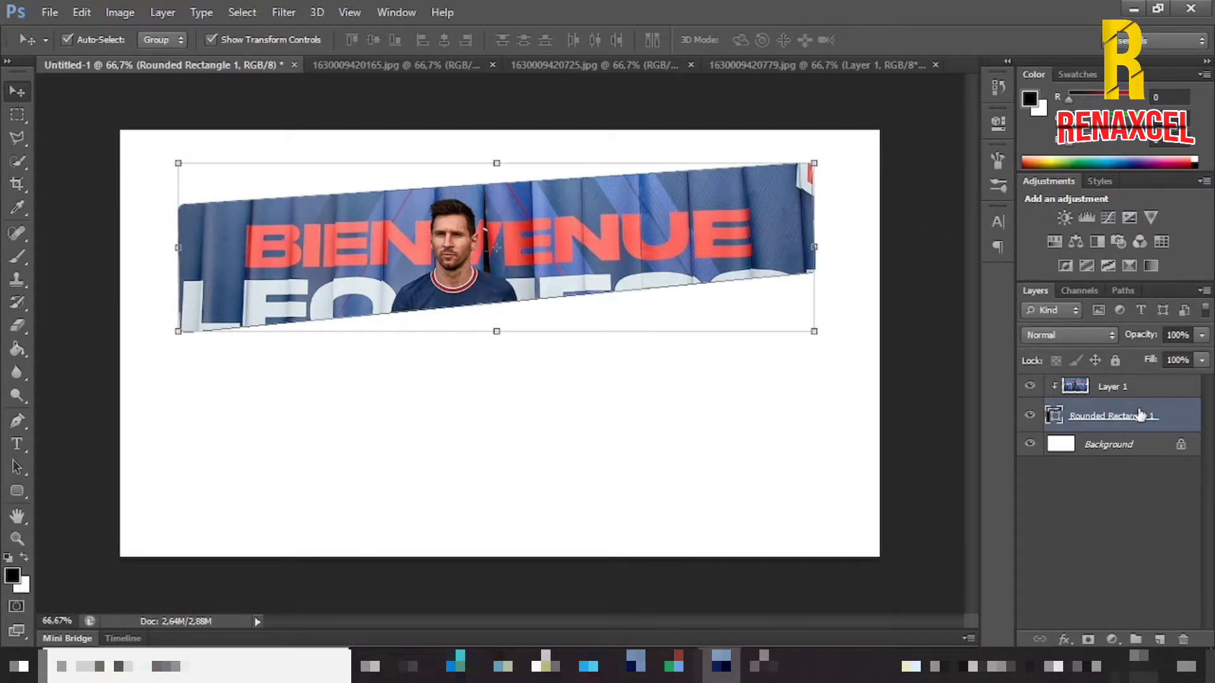
key(ctrl+j)
mouse_move(1141, 414)
mouse_down()
mouse_move(1125, 385)
mouse_move(1121, 425)
mouse_up()
key(shift+alt)
key(shift+alt)
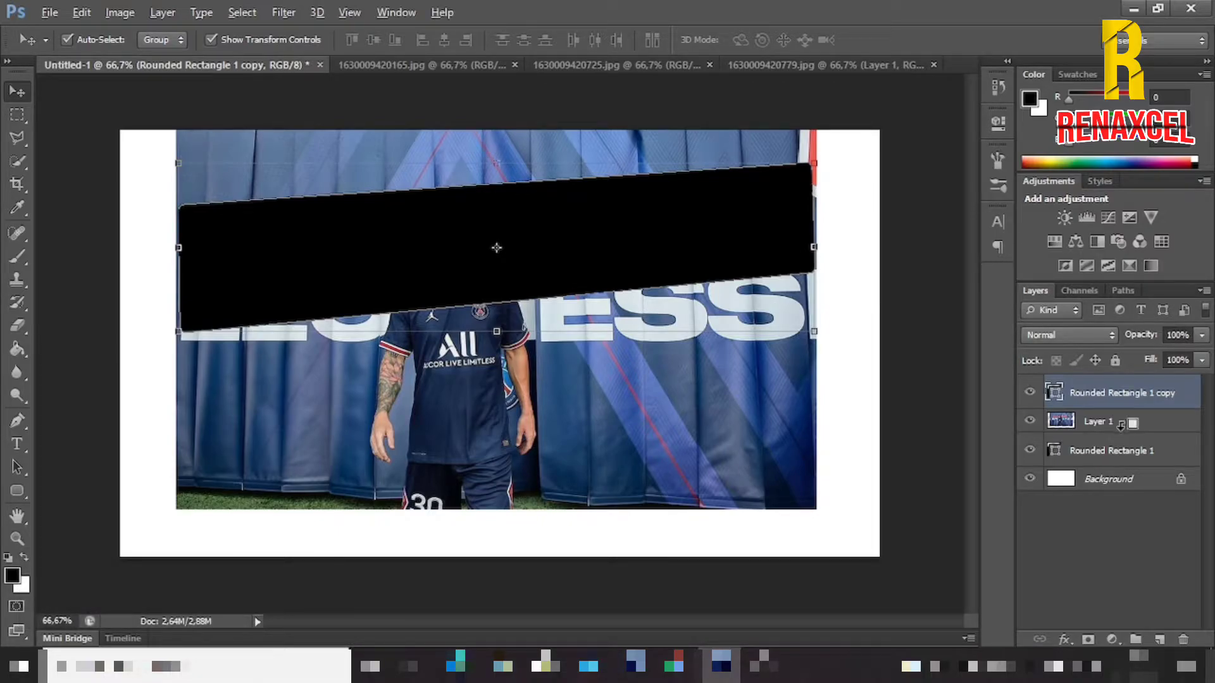
alt+click(1121, 427)
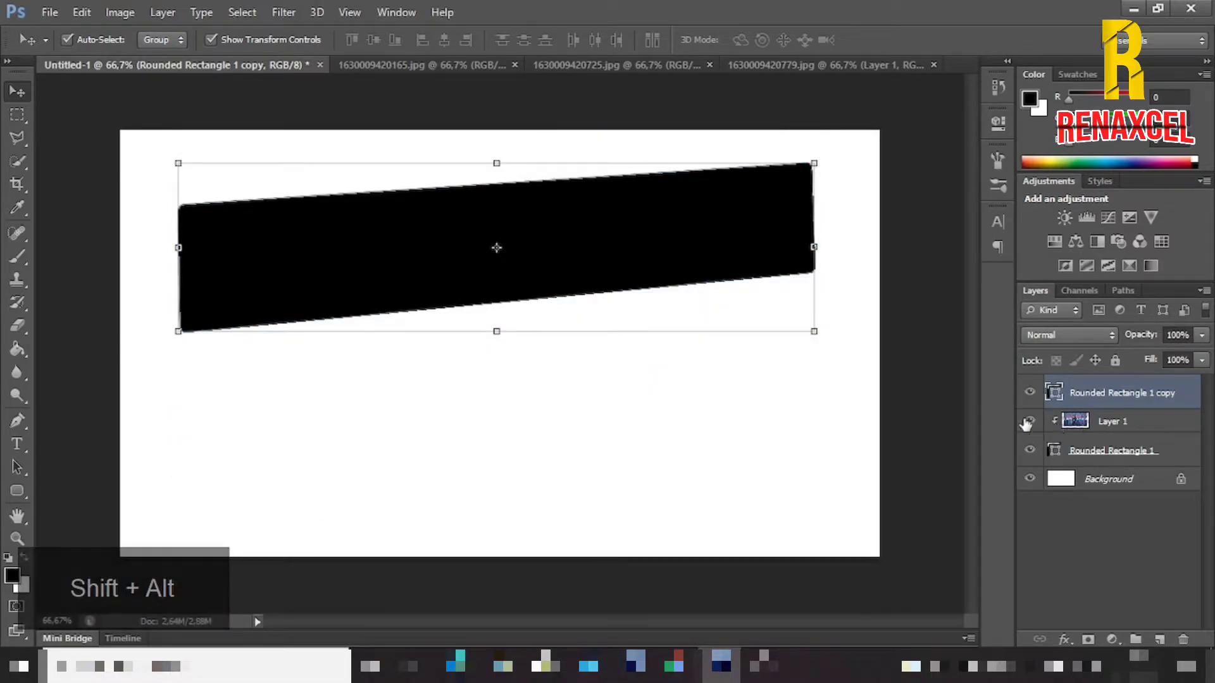
Step: Move the Rounded Rectangle 1 copy bar straight down about 1.90 cm so it sits just below the first bar
click(814, 331)
drag(745, 259, 747, 392)
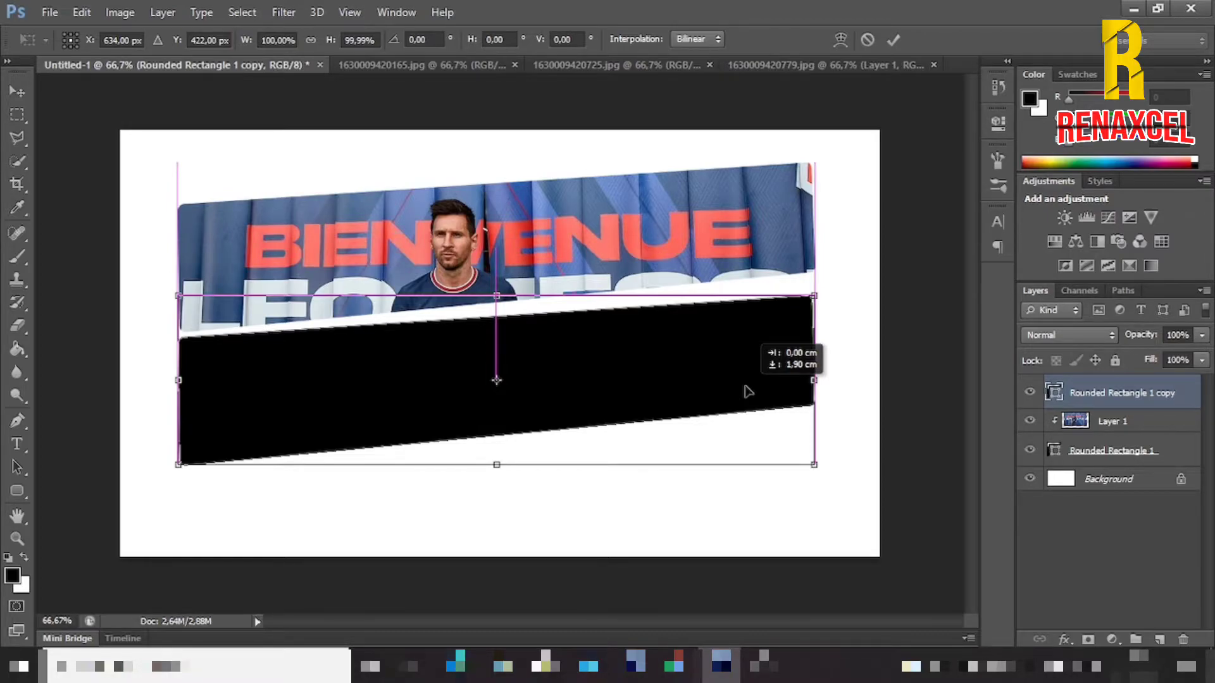
drag(748, 393, 747, 393)
click(894, 40)
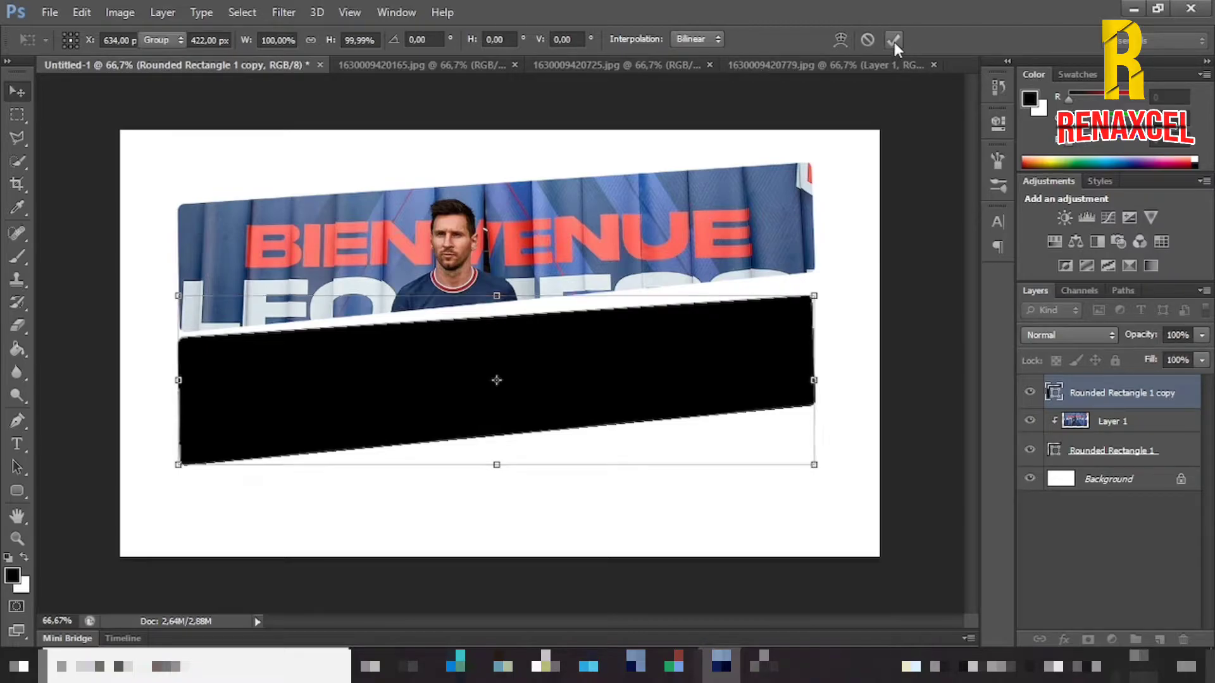
Step: Duplicate the photo layer in 1630009420725.jpg and bring it into Untitled-1 above the Rounded Rectangle 1 copy layer
click(605, 65)
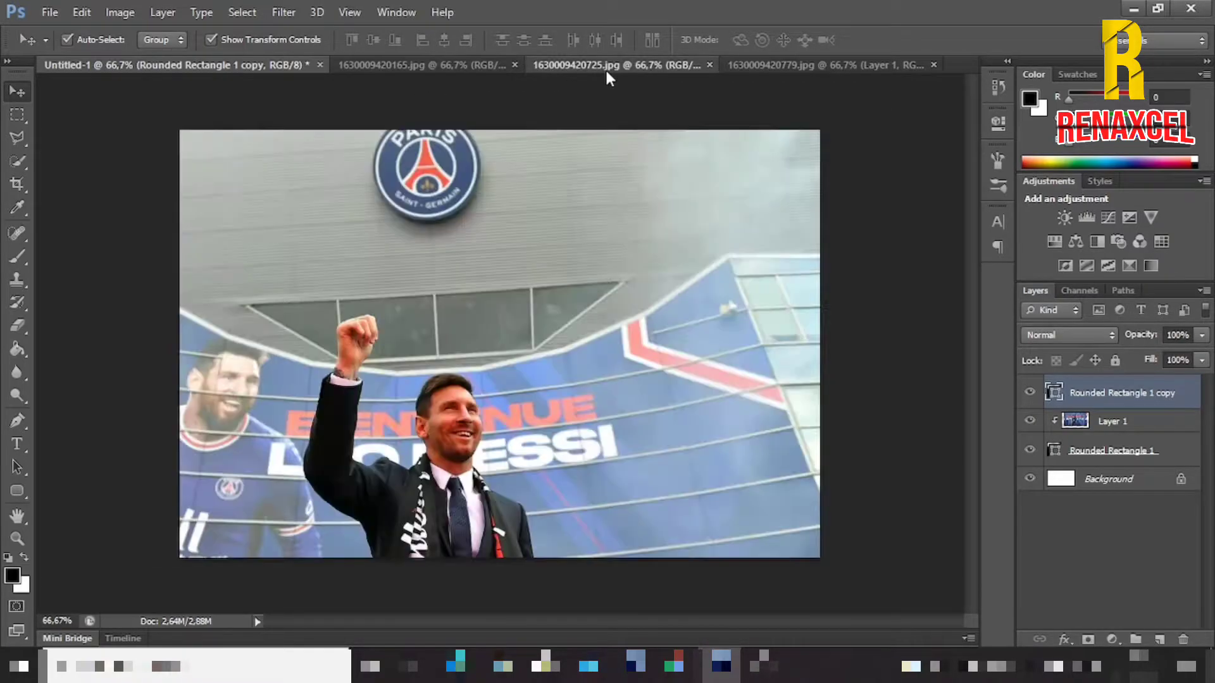
key(ctrl+j)
drag(565, 282, 609, 304)
key(alt+shift)
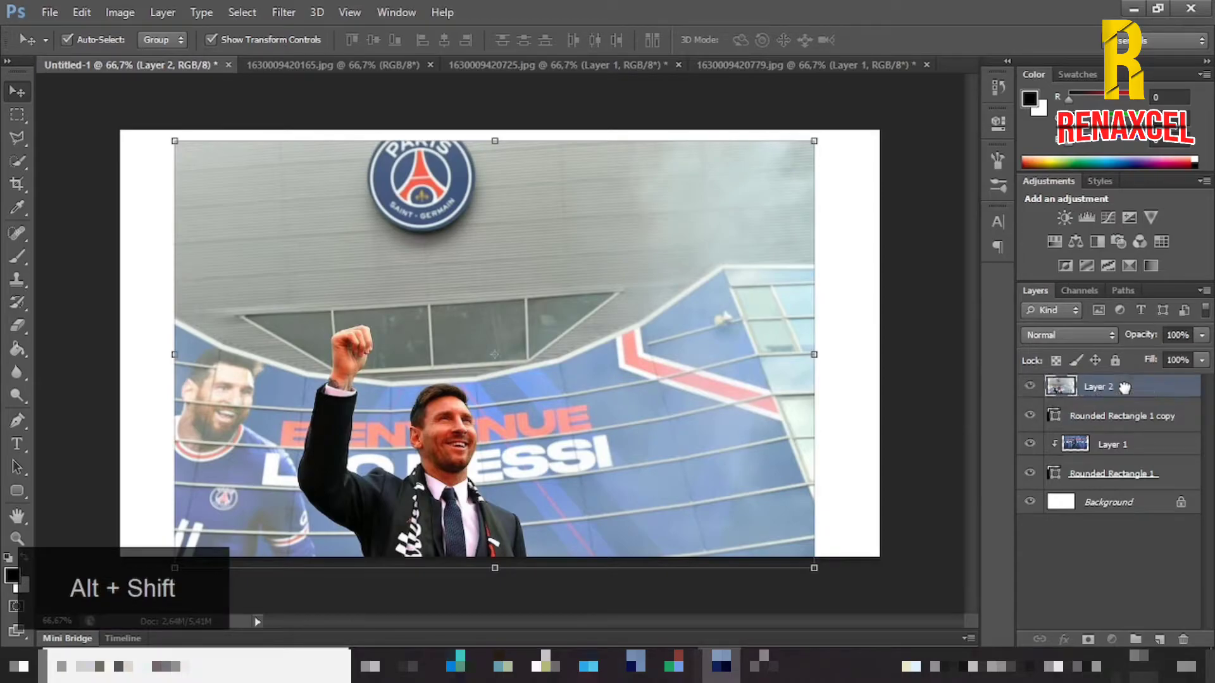
Step: Clip the raised-fist photo in Layer 2 to the Rounded Rectangle 1 copy bar
click(1136, 418)
click(1119, 399)
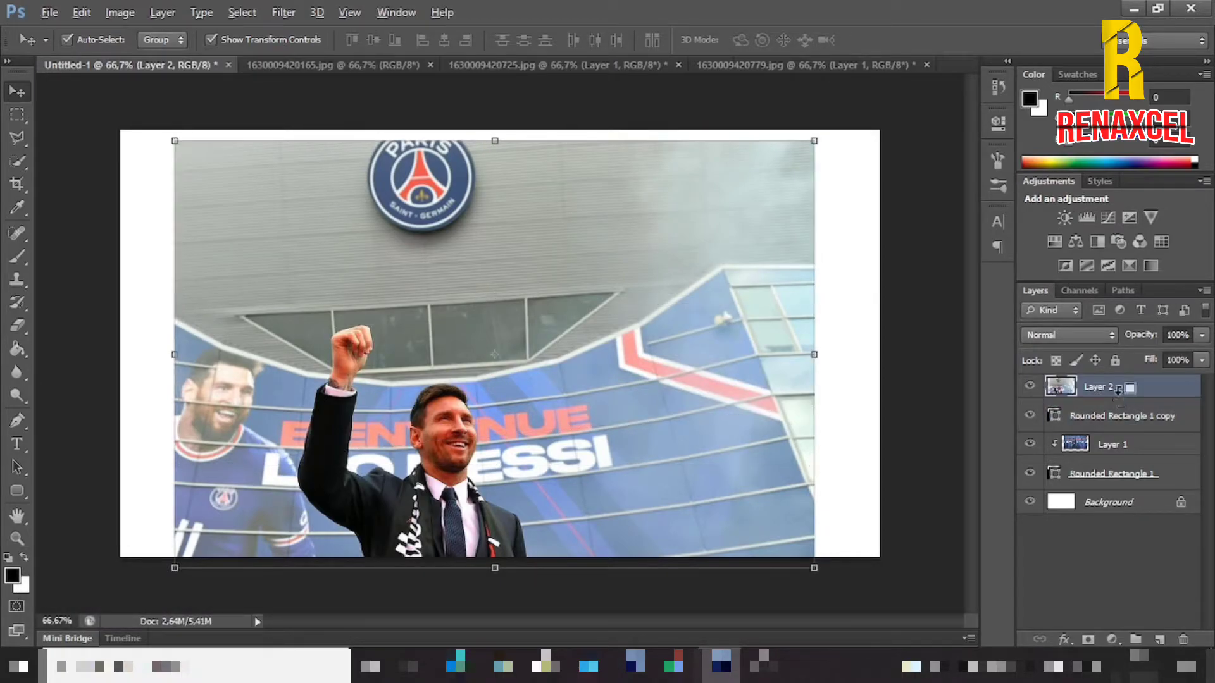
alt+click(1119, 392)
key(shift+alt)
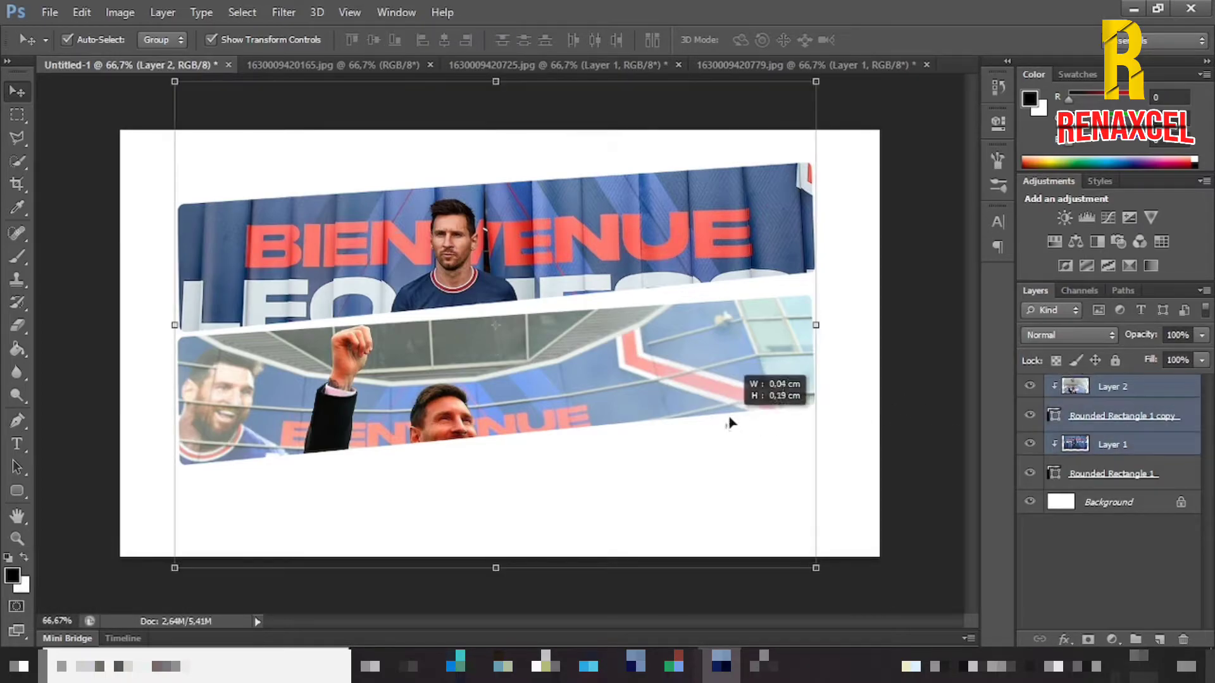
Step: Move the clipped Layer 2 photo up to about X 637, Y 296.5 px so the player's face sits inside the second bar
click(816, 568)
drag(744, 483, 754, 447)
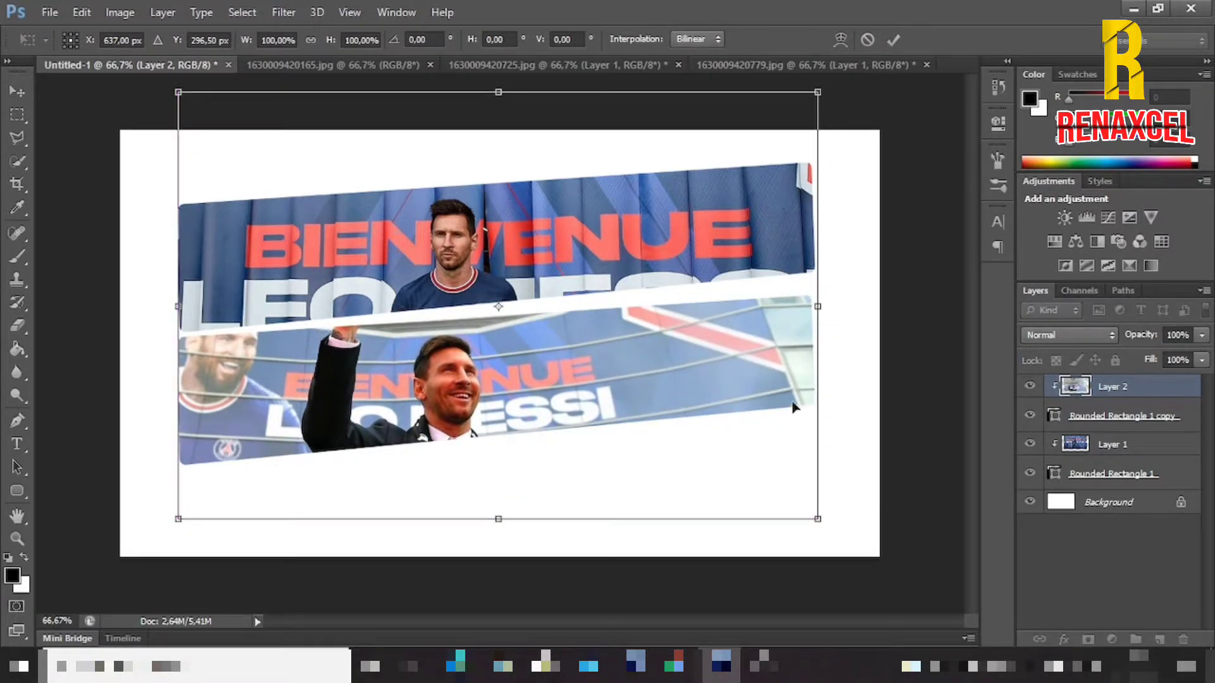
click(893, 39)
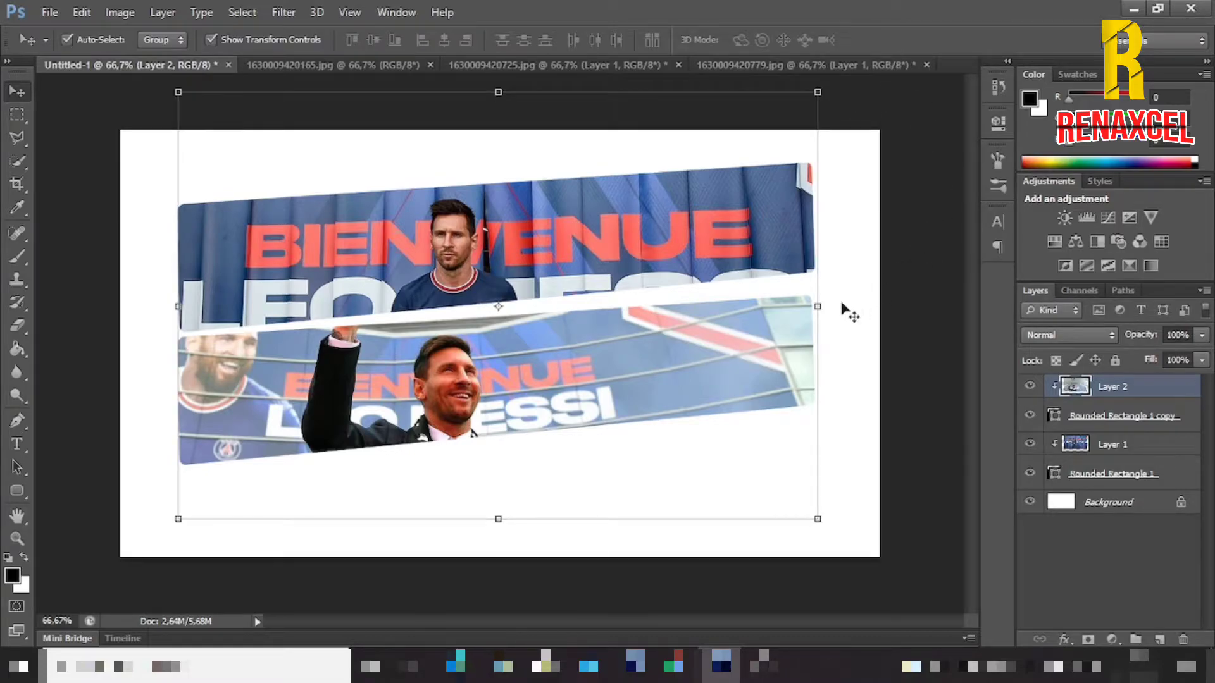
click(920, 336)
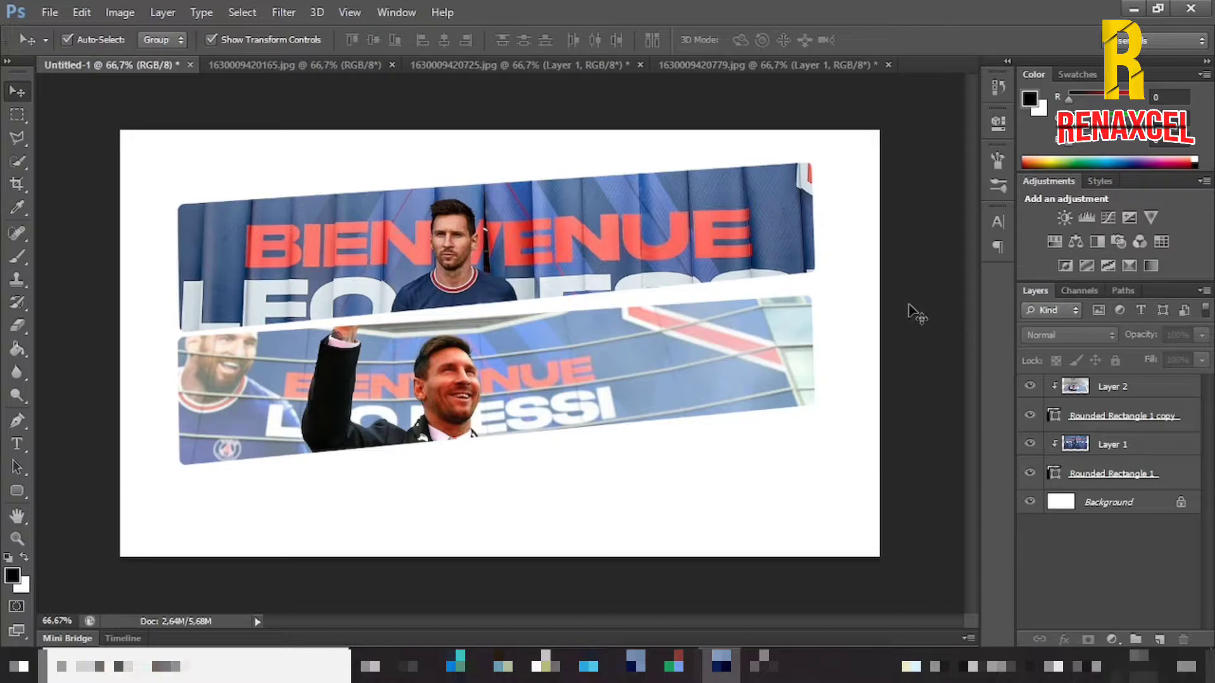
Step: Duplicate the Rounded Rectangle 1 copy layer, place the duplicate above Layer 2, and re-clip Layer 2 to the second bar
click(1123, 421)
key(ctrl+j)
drag(1105, 416, 1108, 379)
click(1106, 429)
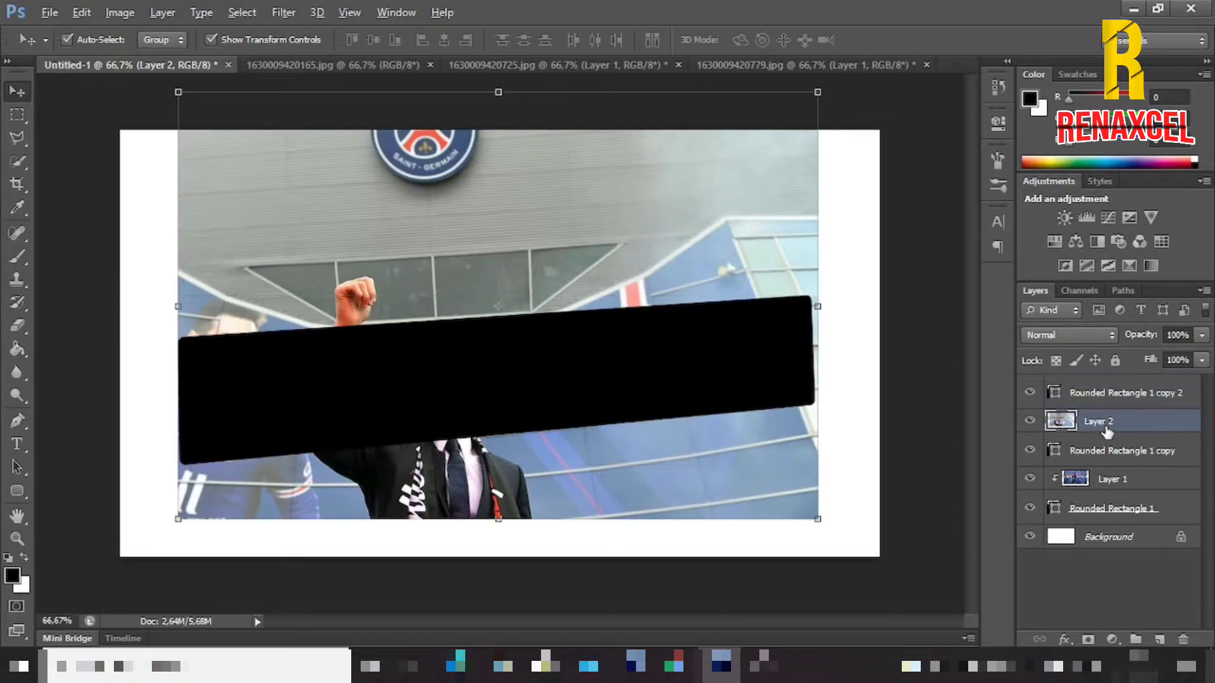
alt+click(1106, 426)
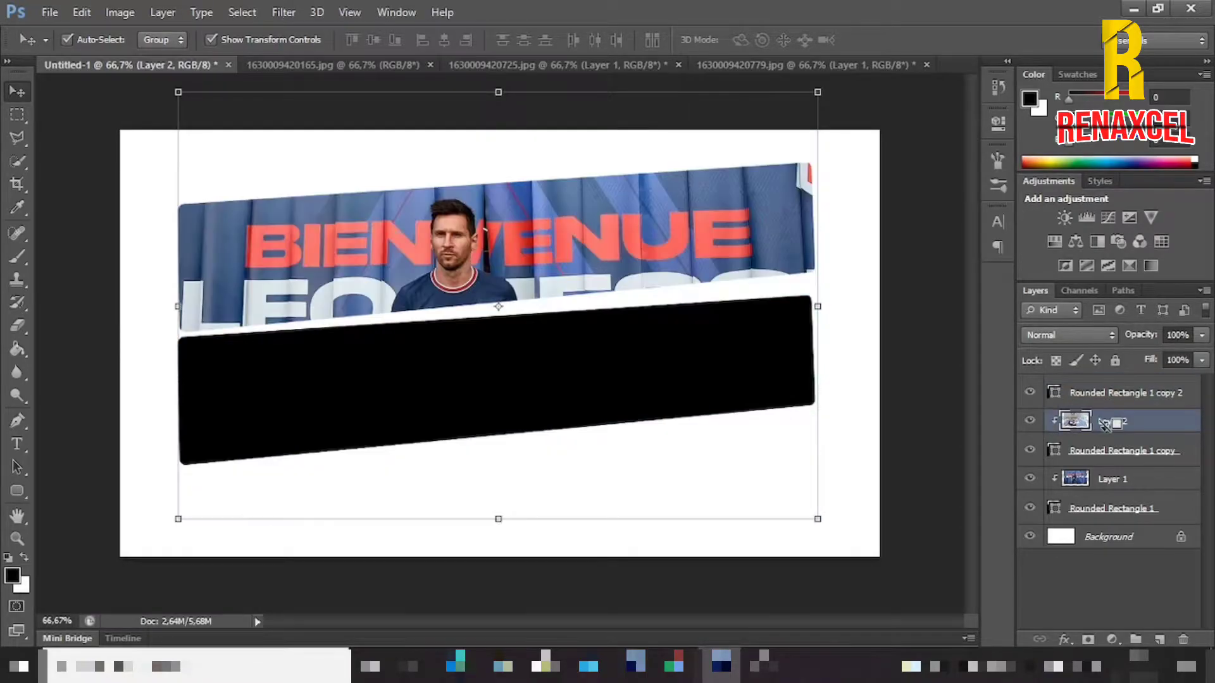
click(824, 307)
drag(726, 361, 722, 449)
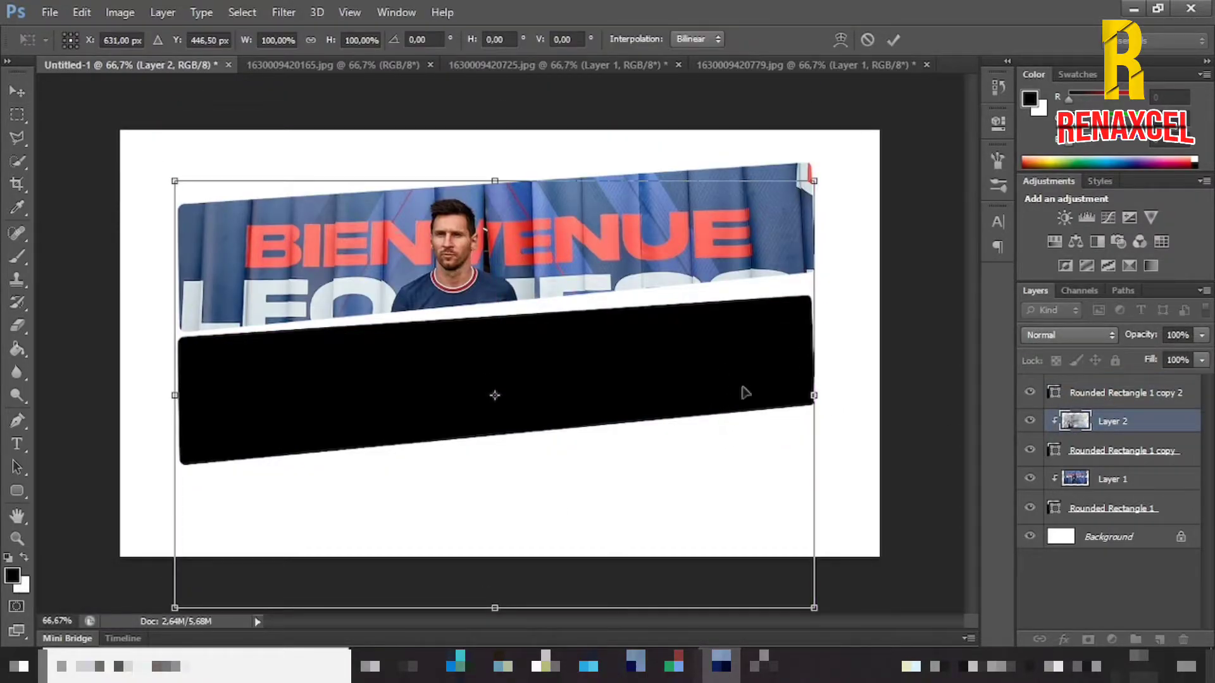
click(866, 41)
Step: Move the Rounded Rectangle 1 copy 2 bar straight down to about Y 648 px, just below the second bar
click(1085, 403)
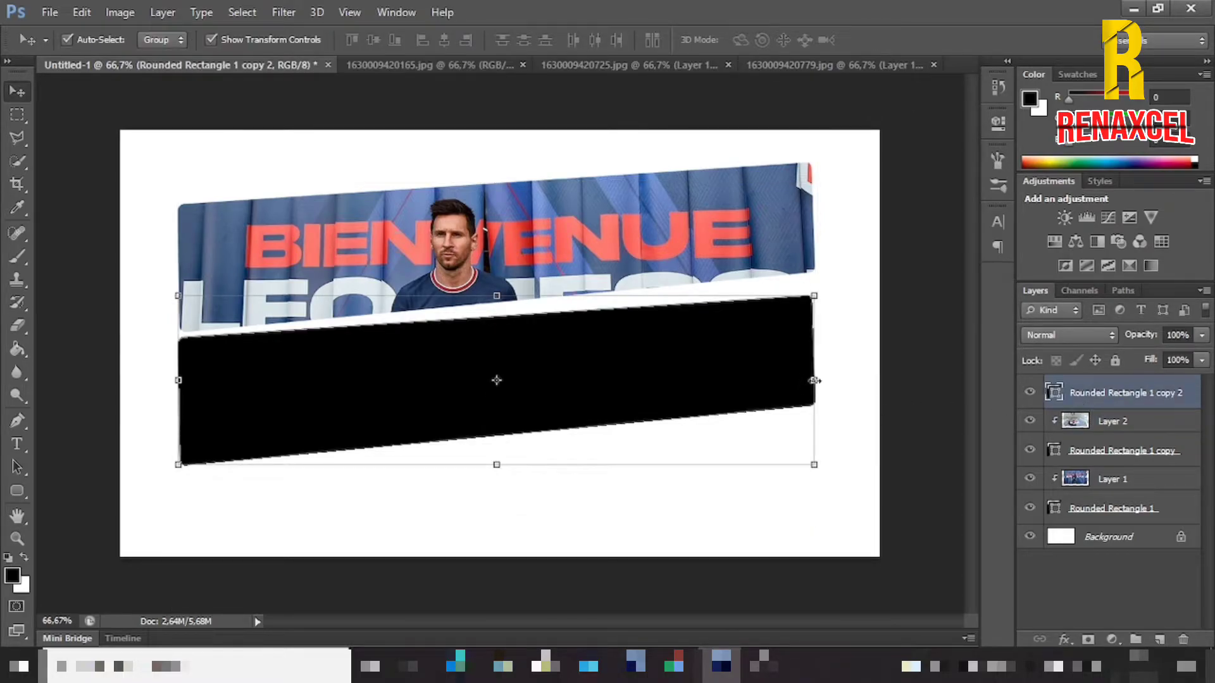
click(814, 380)
drag(716, 366, 718, 506)
key(Up)
key(Up)
key(Up)
key(Up)
key(Up)
key(Up)
key(Up)
key(Up)
key(Up)
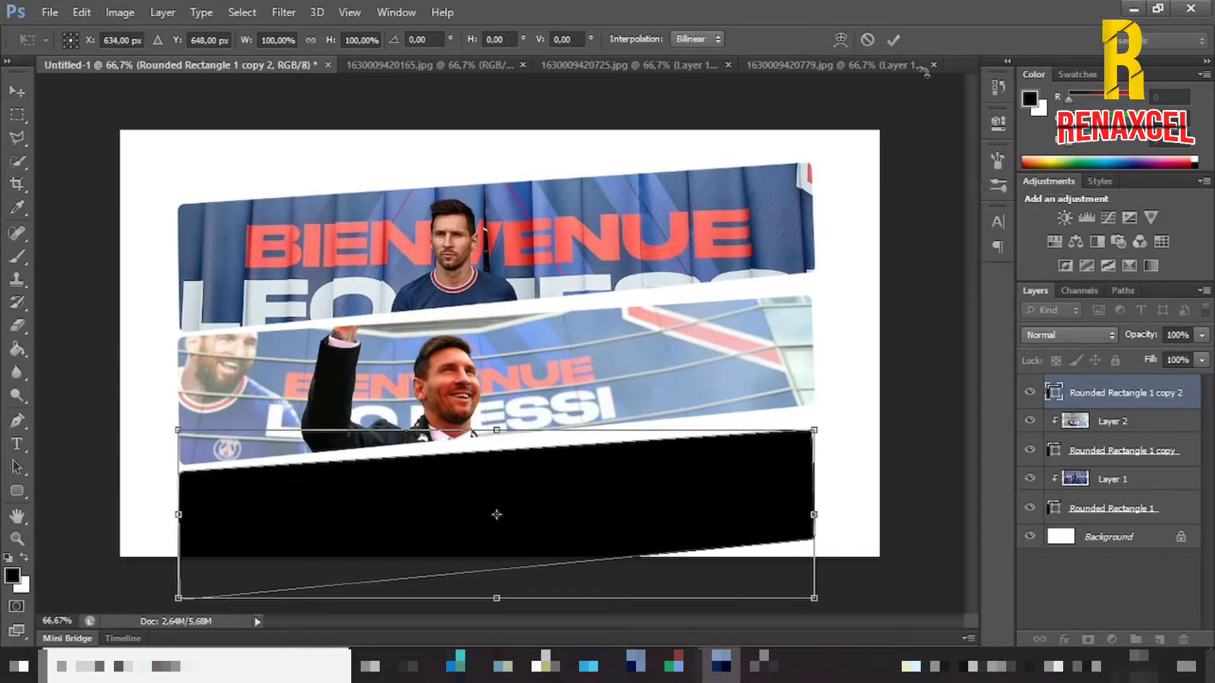
click(894, 40)
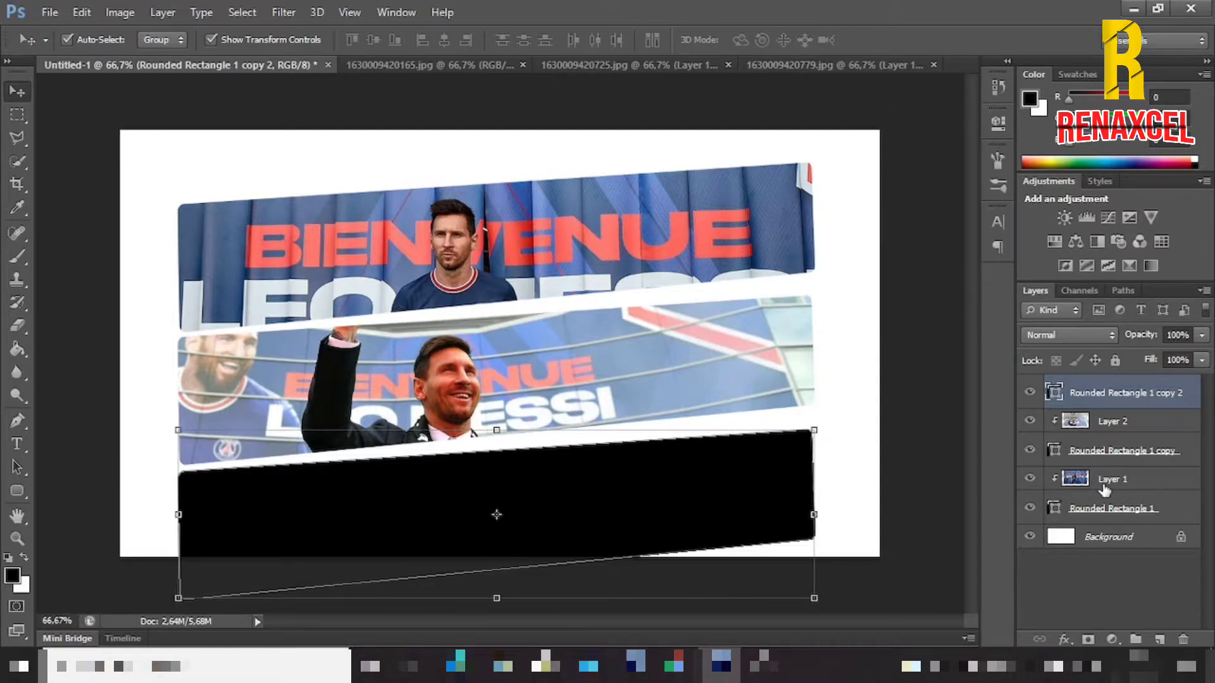
Step: Scale all three bars and their clipped photos together to about 91% and move them up to fit within the canvas
shift+click(1125, 514)
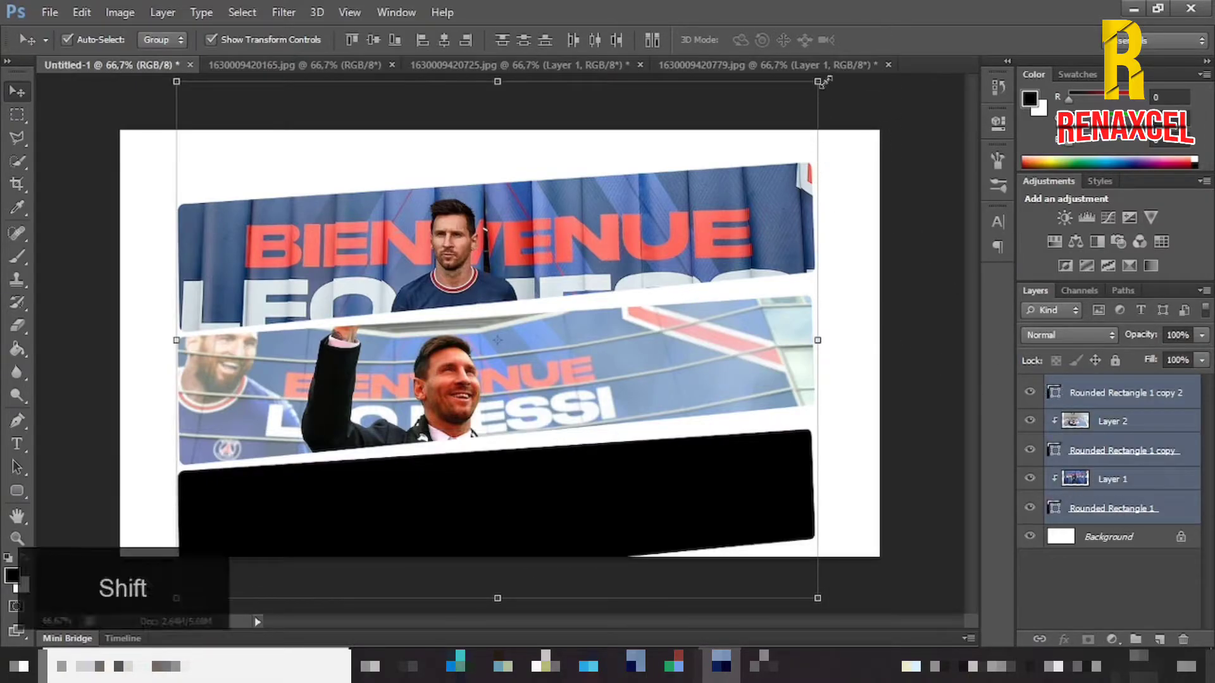
key(ctrl+t)
drag(823, 78, 790, 105)
drag(718, 252, 719, 224)
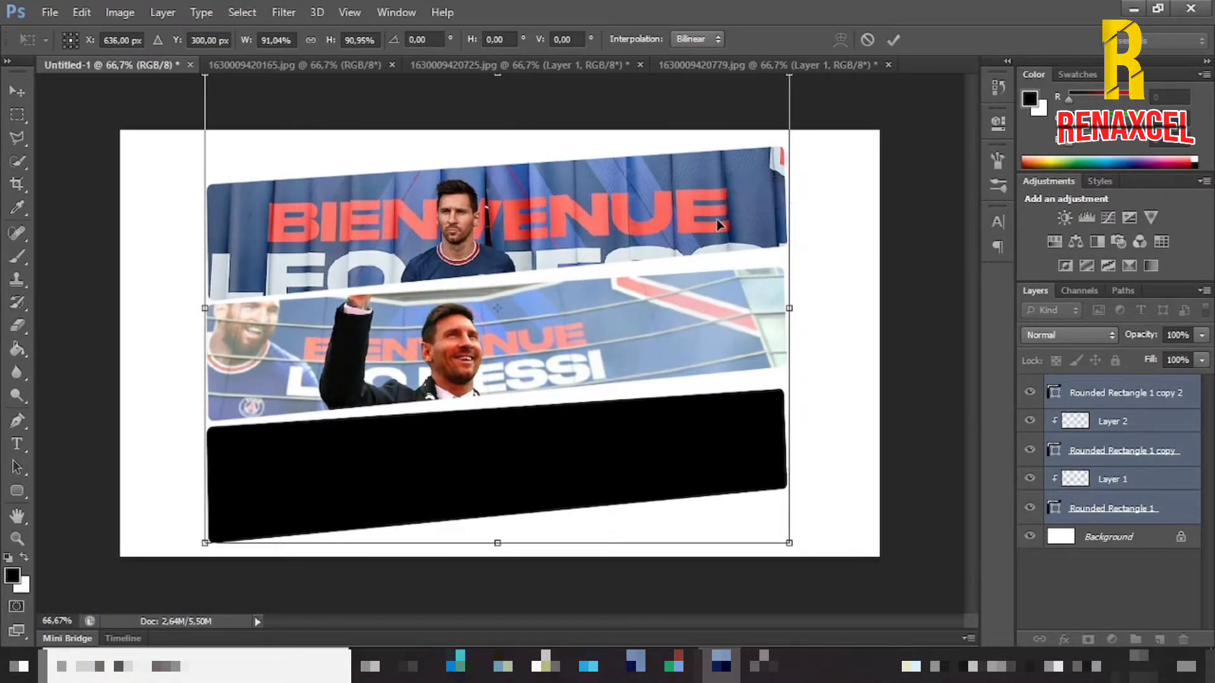
click(894, 40)
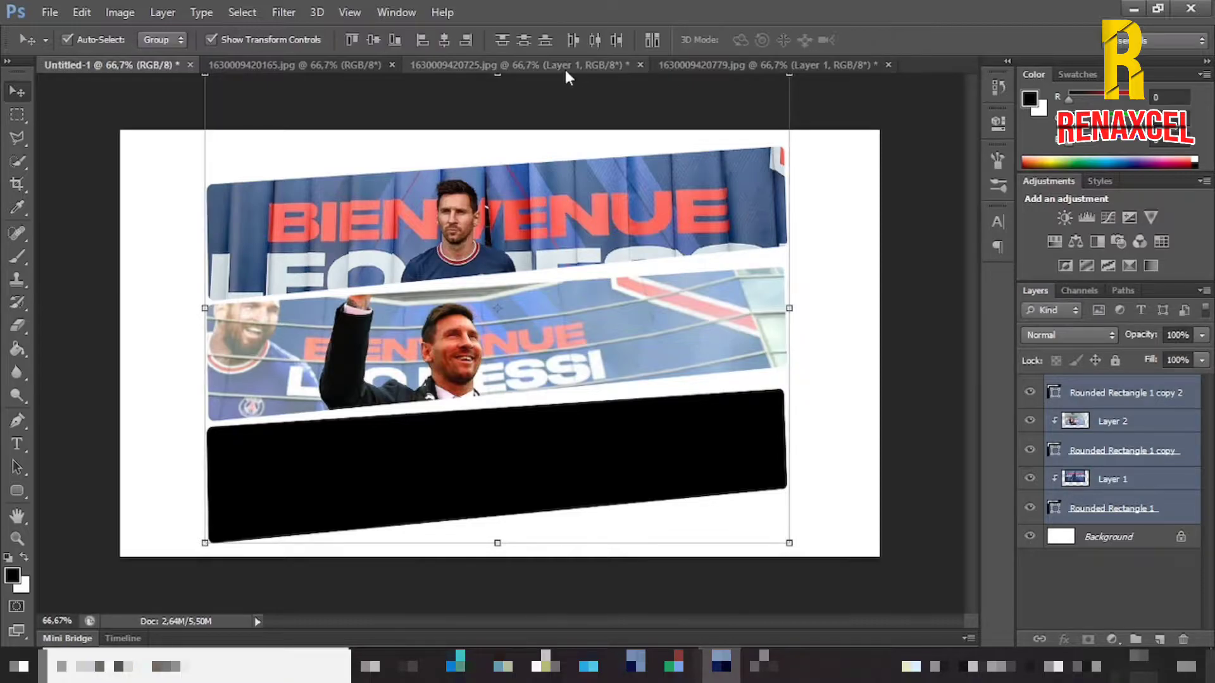
Step: Duplicate the stadium photo layer in 1630009420165.jpg and bring it into Untitled-1 above the third bar
click(363, 66)
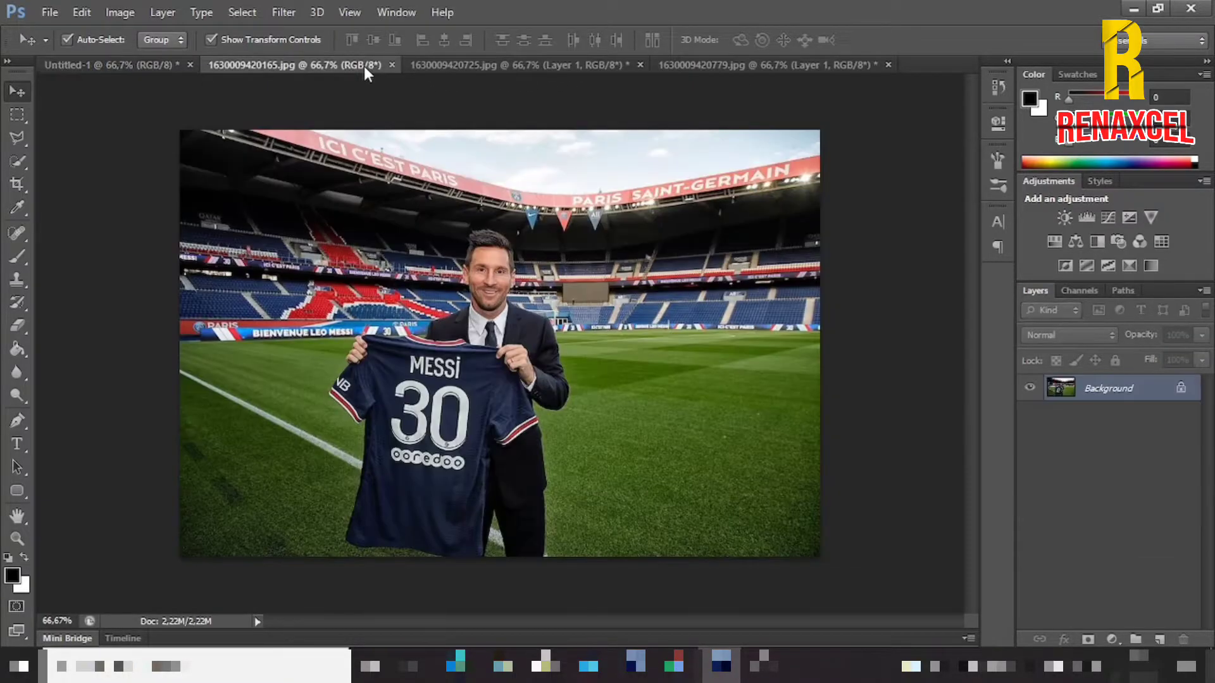
key(ctrl+j)
drag(441, 193, 636, 420)
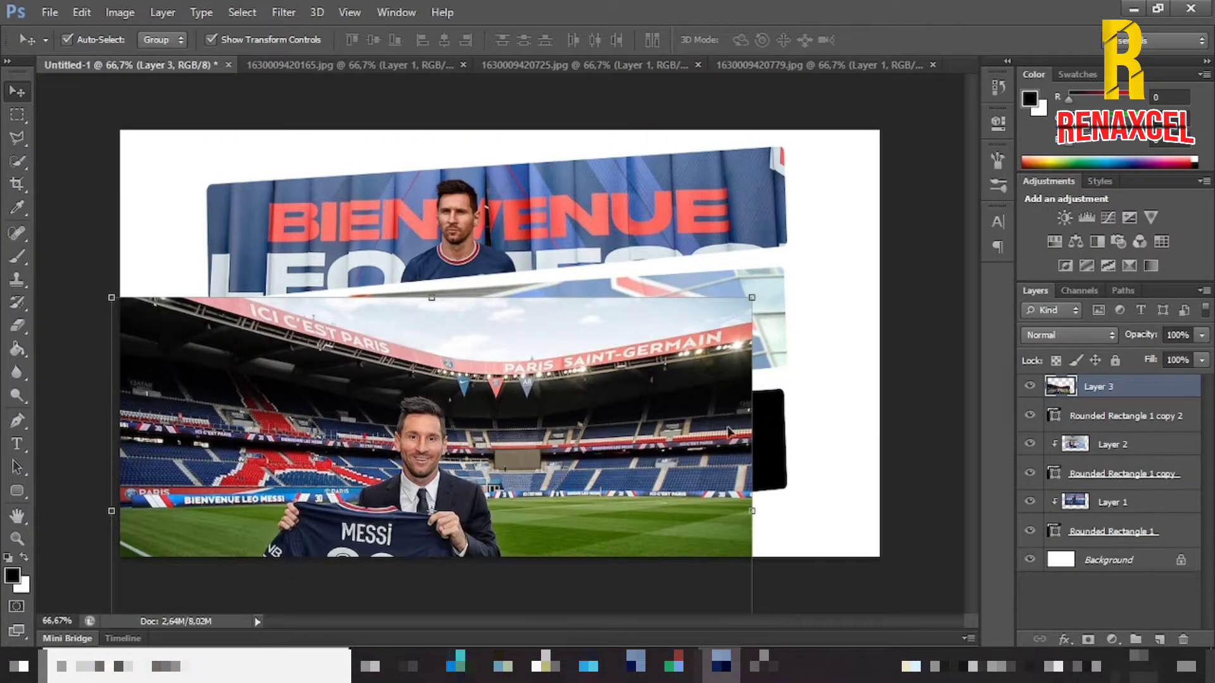
Step: Clip the stadium photo to the third bar and shift it right and slightly up so the player's face is inside
alt+click(1105, 399)
drag(569, 468, 607, 462)
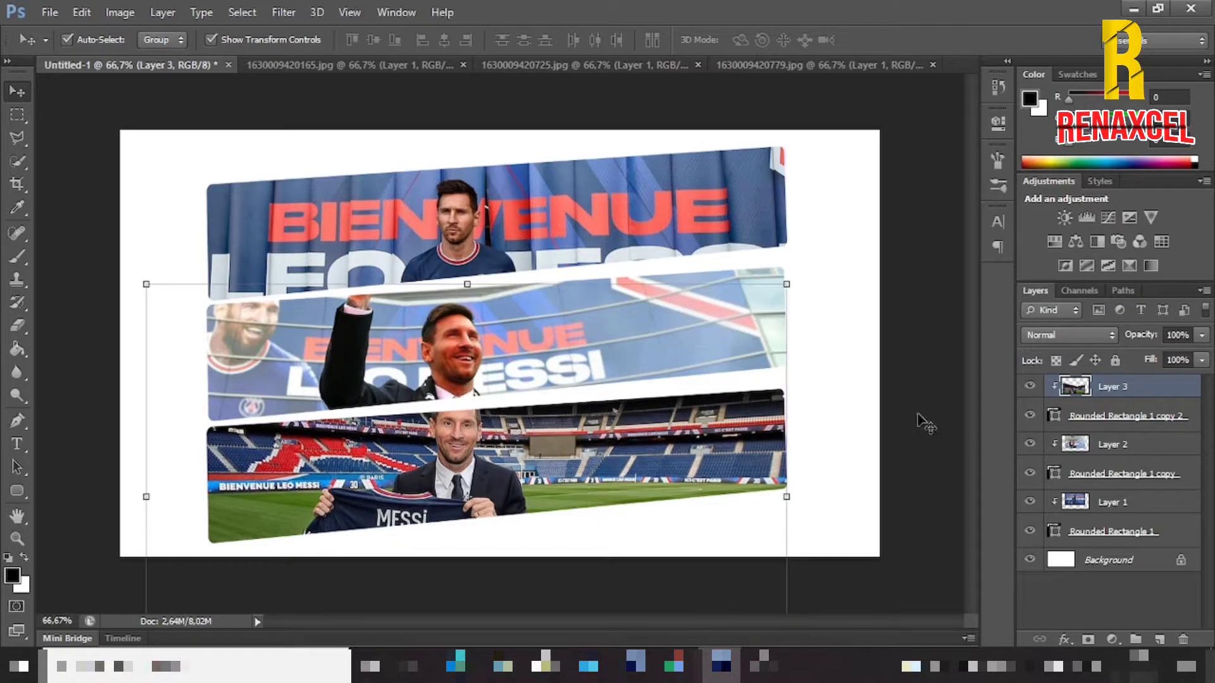
click(950, 414)
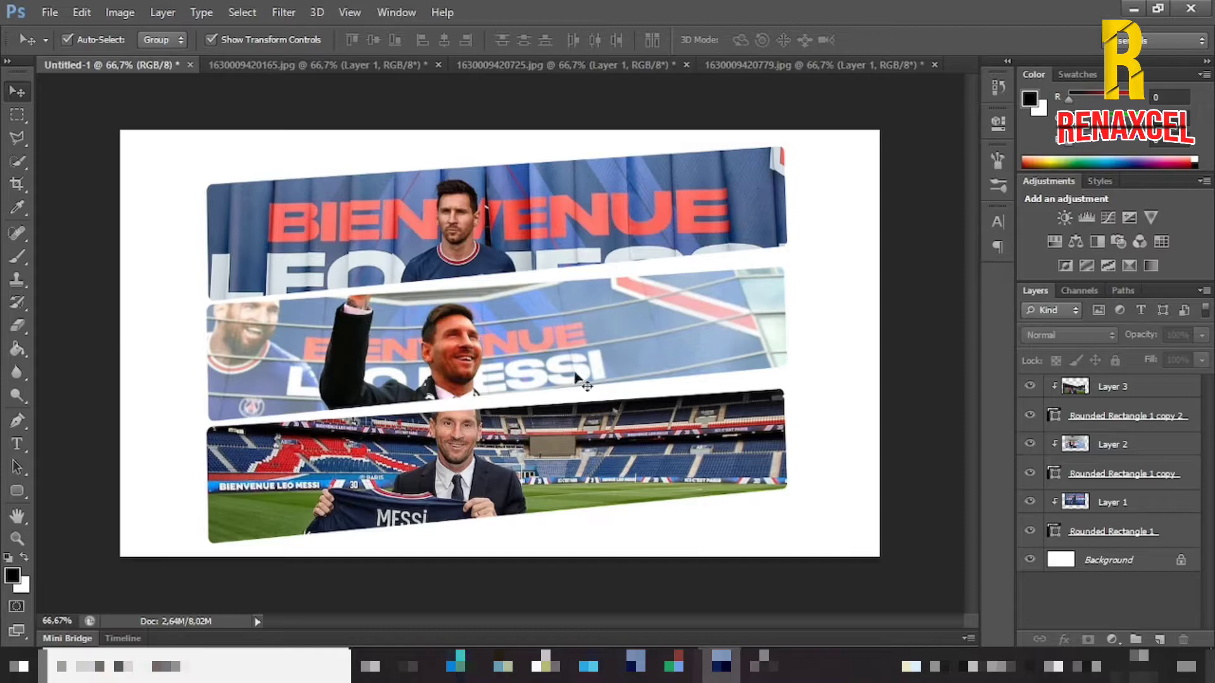
Step: Fill the Background layer with the dark navy #1a2237 sampled from the jersey using the Paint Bucket tool
click(1150, 573)
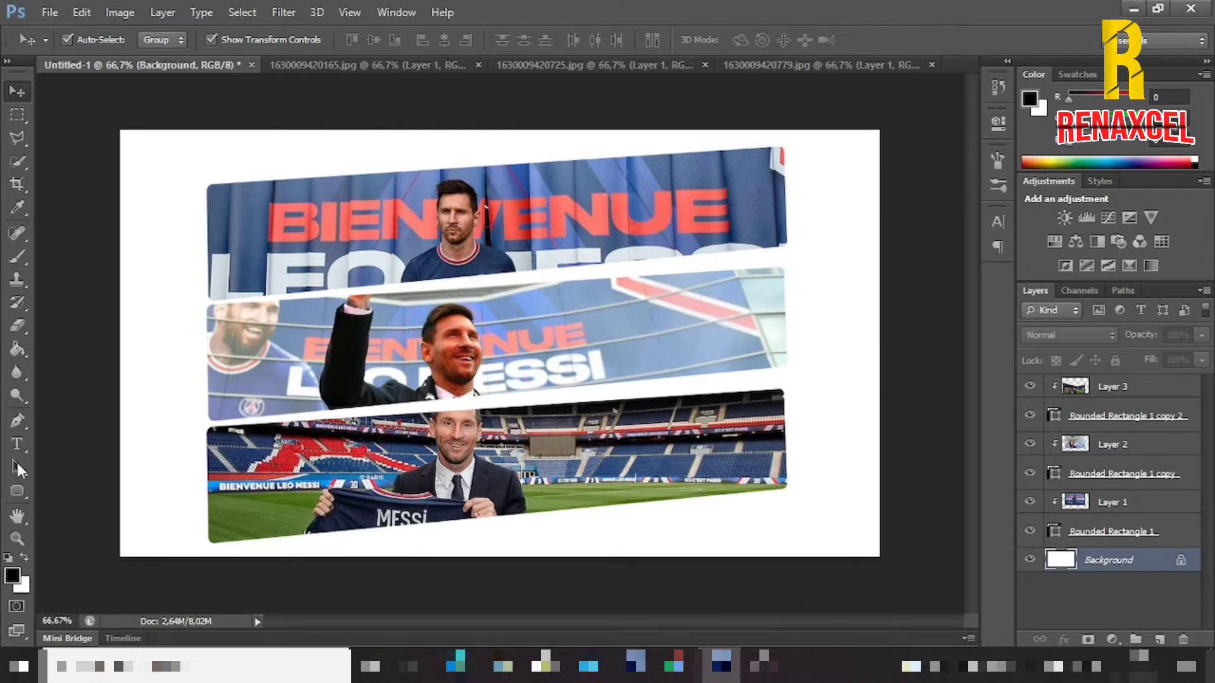
click(23, 353)
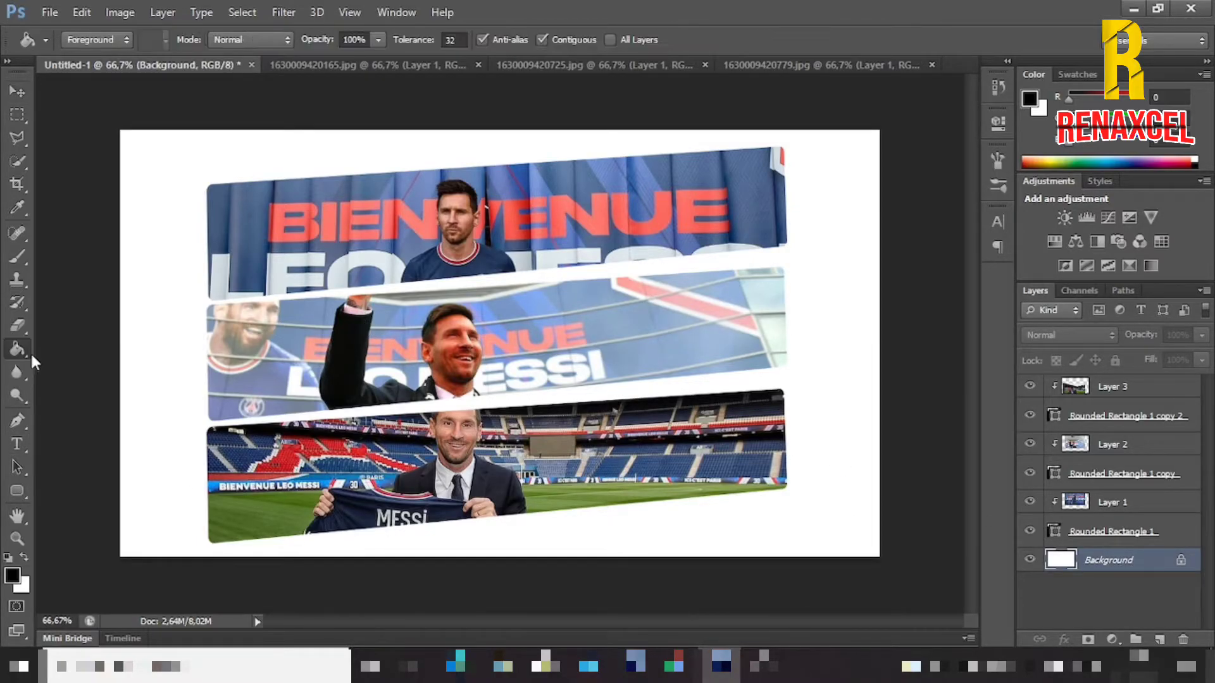
click(13, 576)
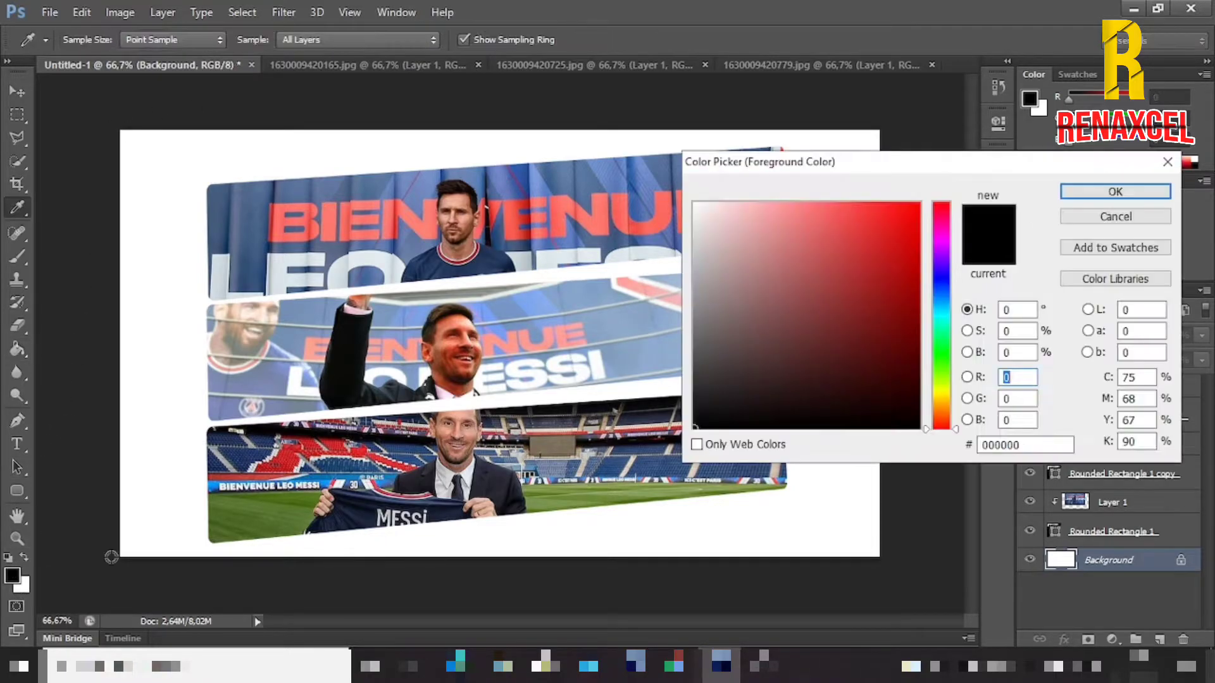
click(362, 519)
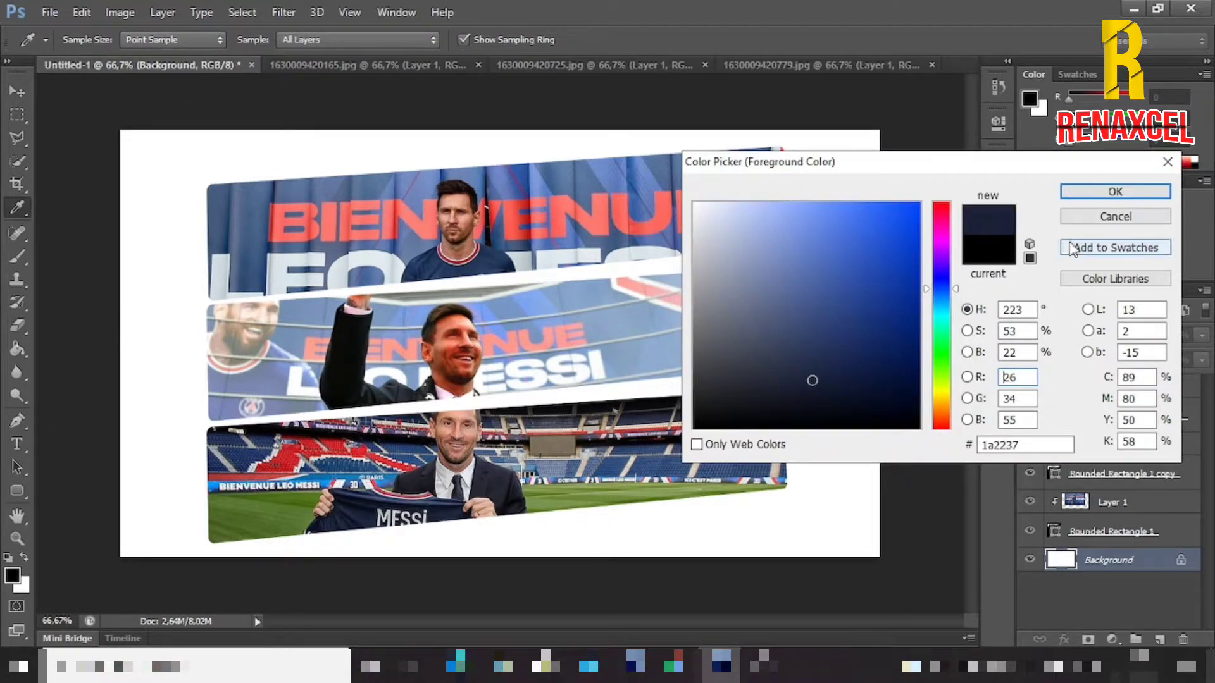
click(1115, 191)
click(861, 241)
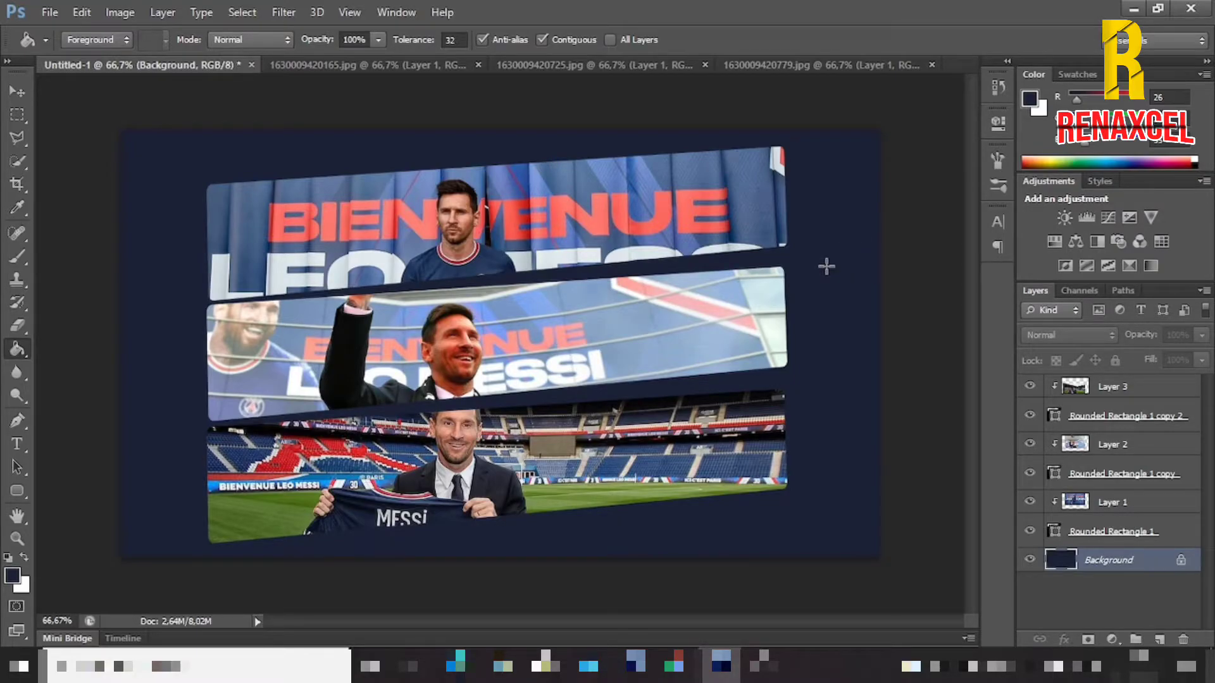
Step: Draw a red #db0606 rectangle about 1327 × 147 px across the canvas middle, directly above the Background layer and behind the bars
click(1177, 538)
click(1133, 565)
drag(15, 493, 55, 491)
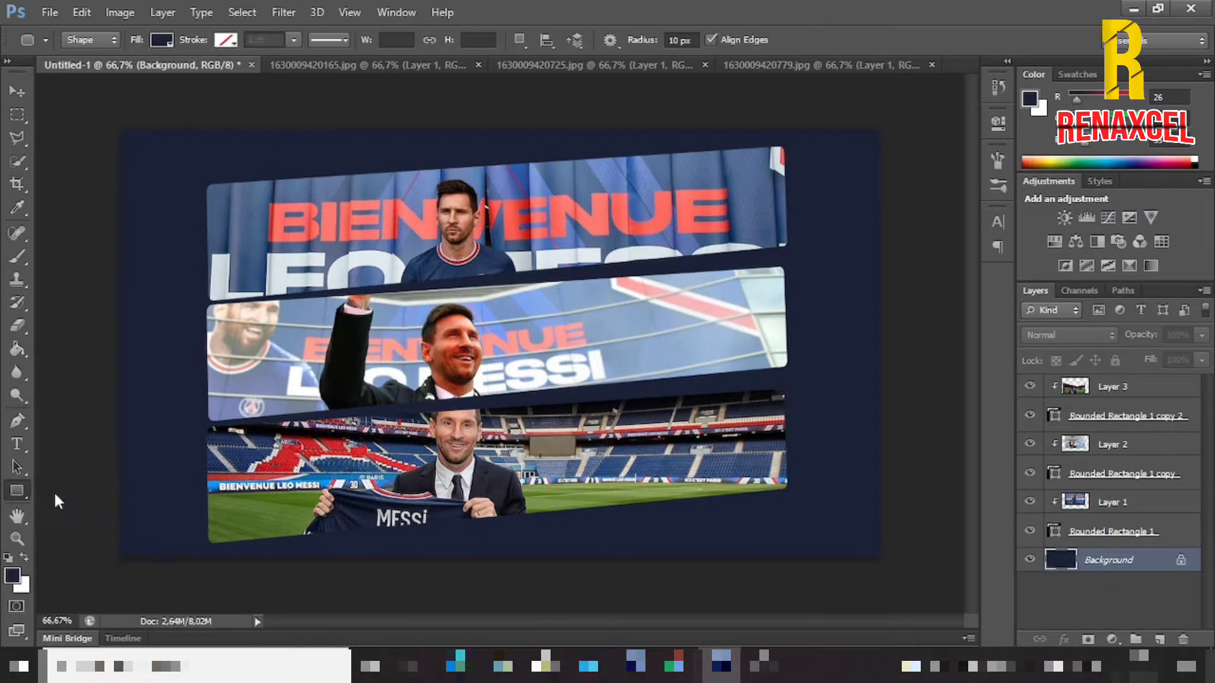
click(12, 577)
mouse_move(946, 249)
mouse_down()
mouse_move(941, 201)
mouse_move(916, 250)
mouse_move(886, 229)
mouse_move(913, 235)
mouse_up()
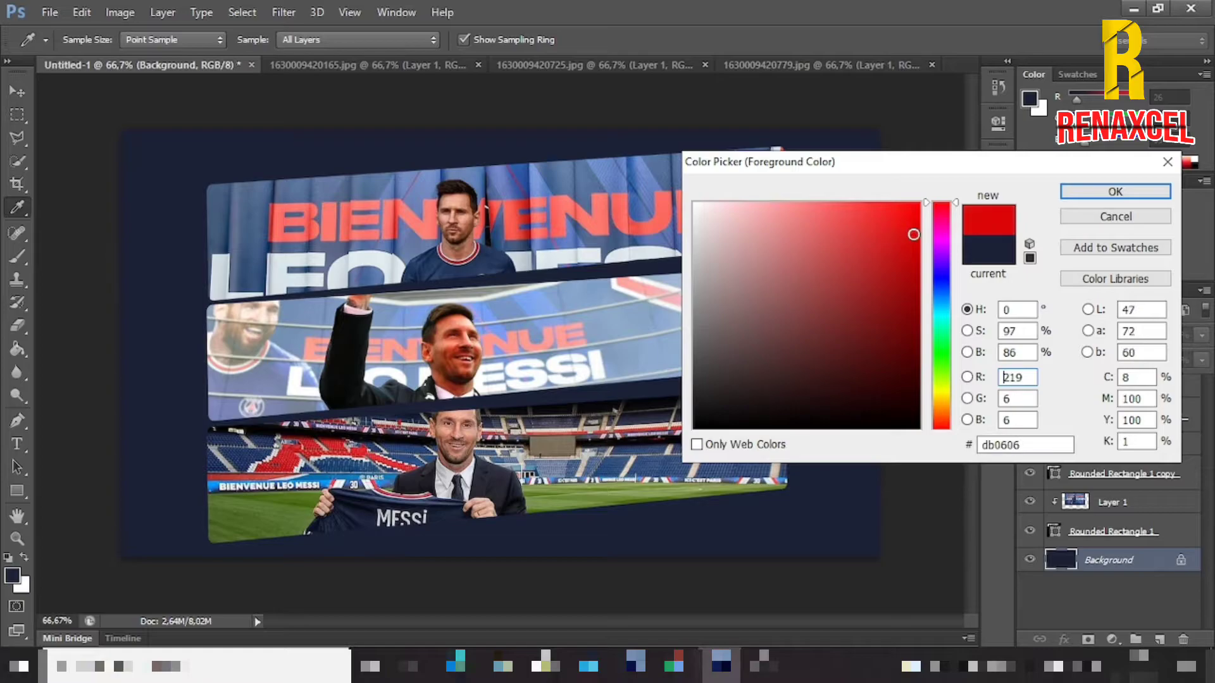
click(1106, 198)
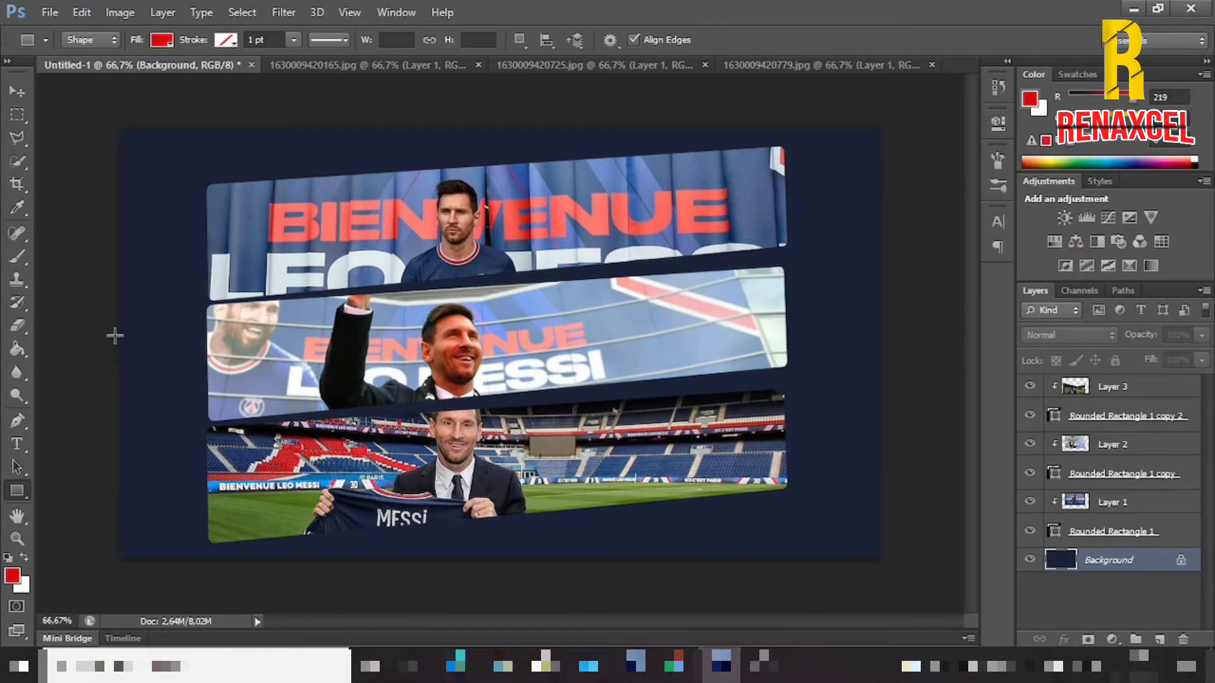
drag(109, 305, 894, 392)
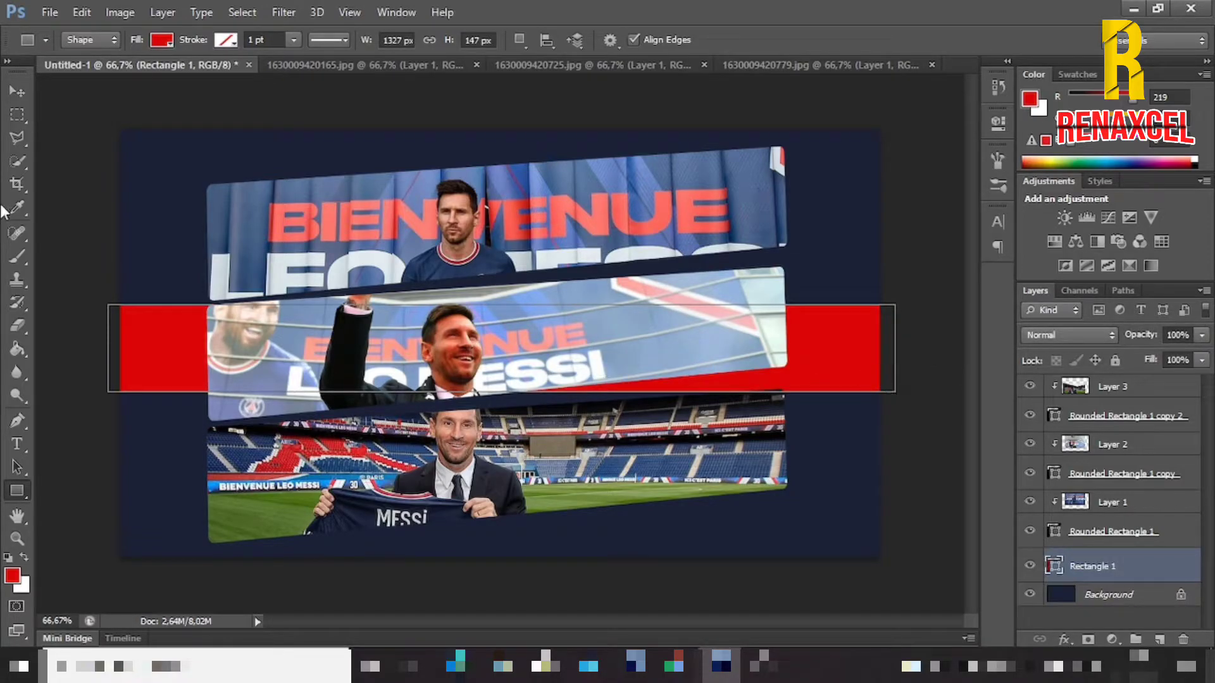
click(17, 93)
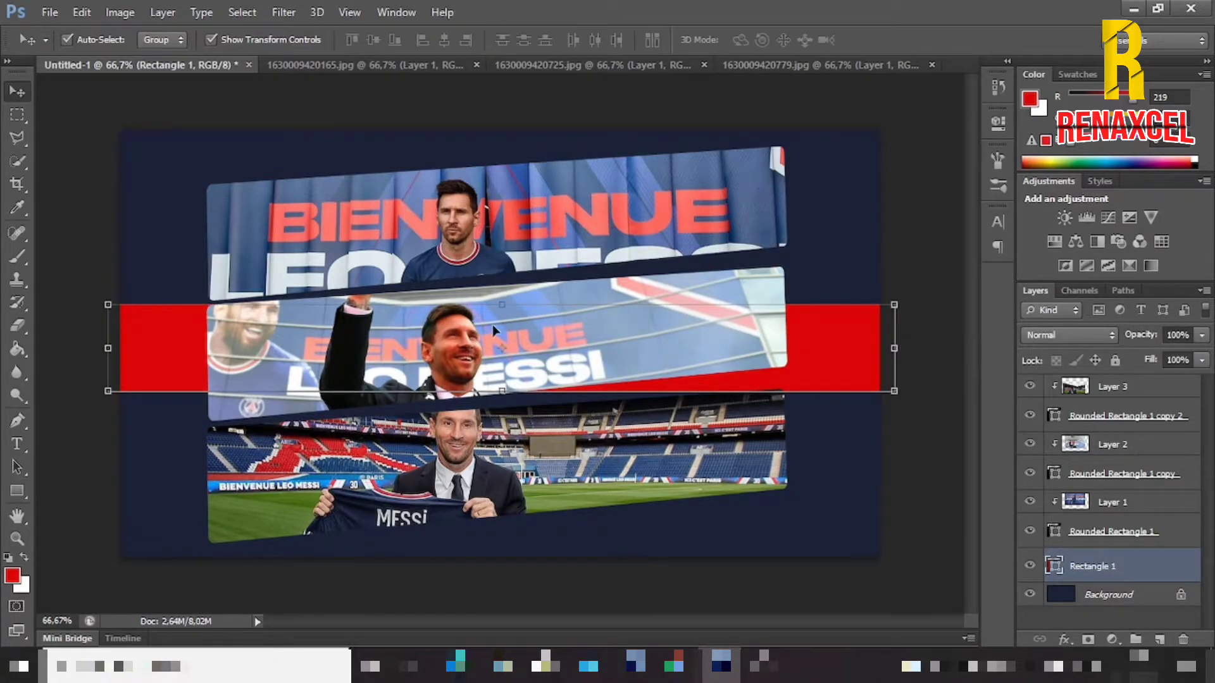
Step: Stretch the red rectangle upward to 123.81% height and centre it vertically on the canvas, then clear the selection
drag(497, 306, 500, 286)
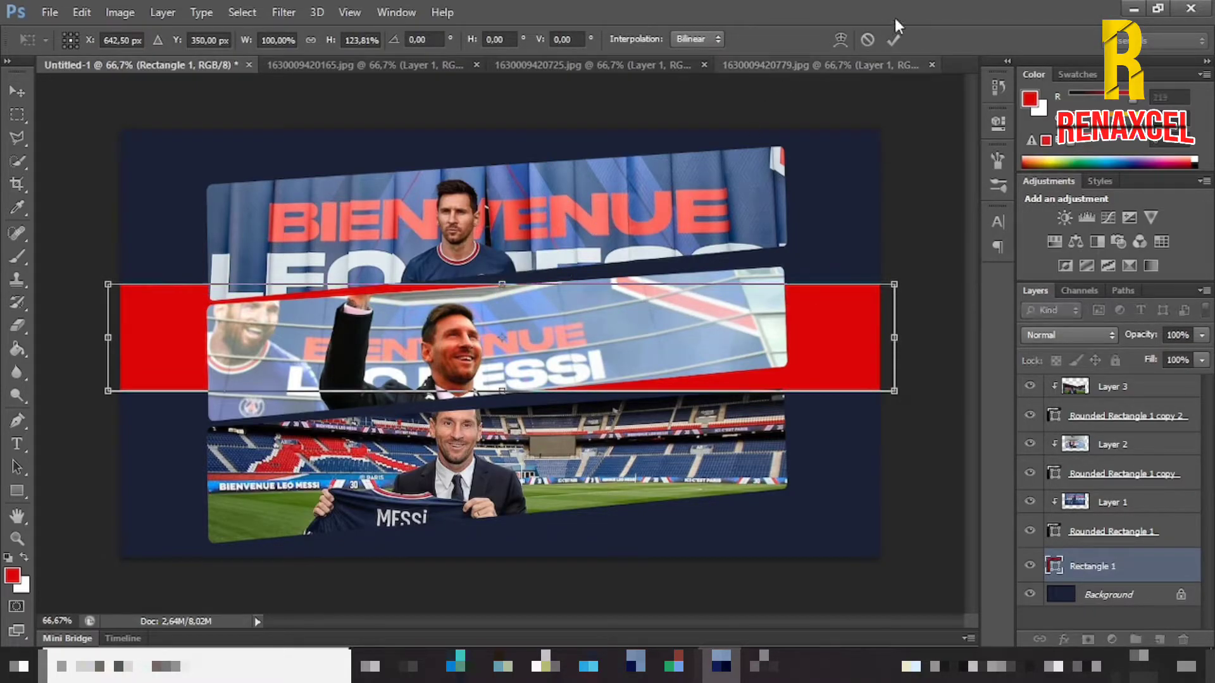
click(898, 40)
key(ctrl+a)
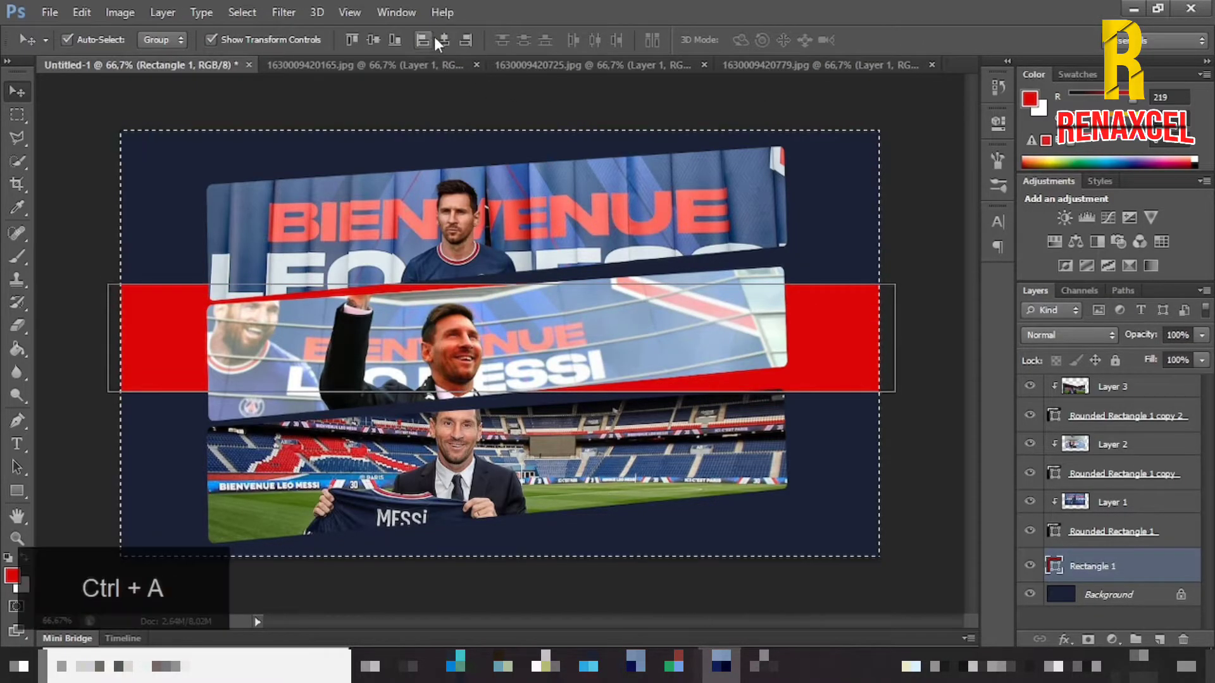
click(373, 40)
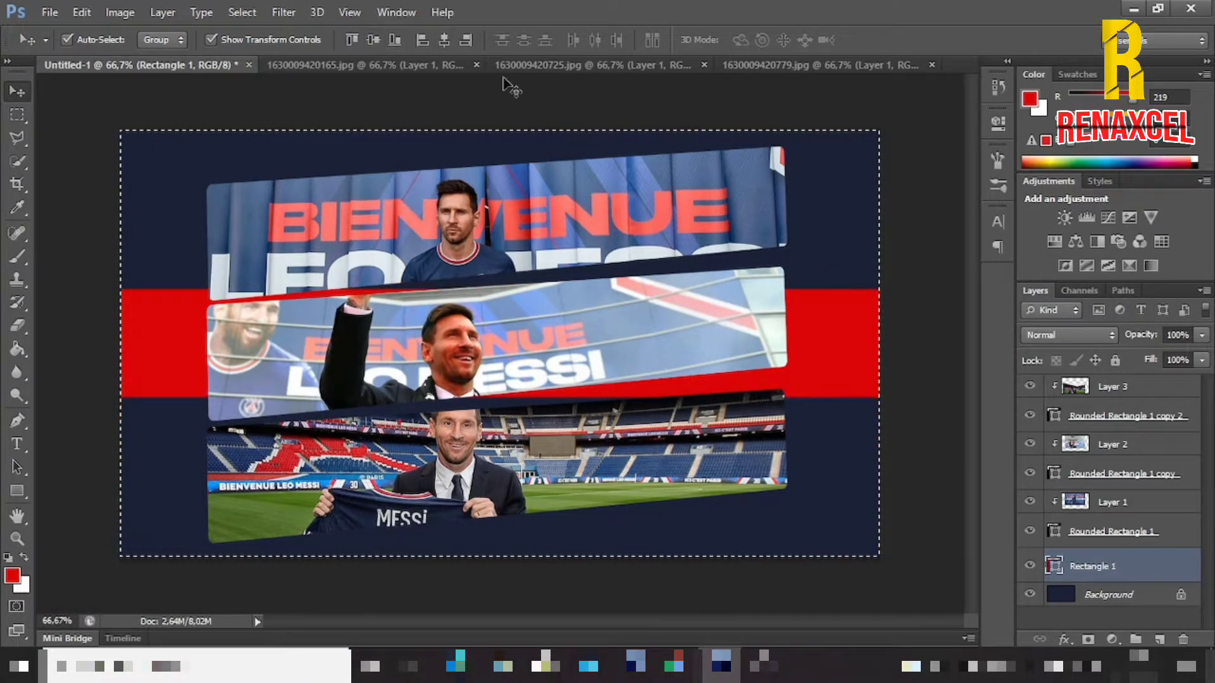
key(ctrl+d)
click(943, 320)
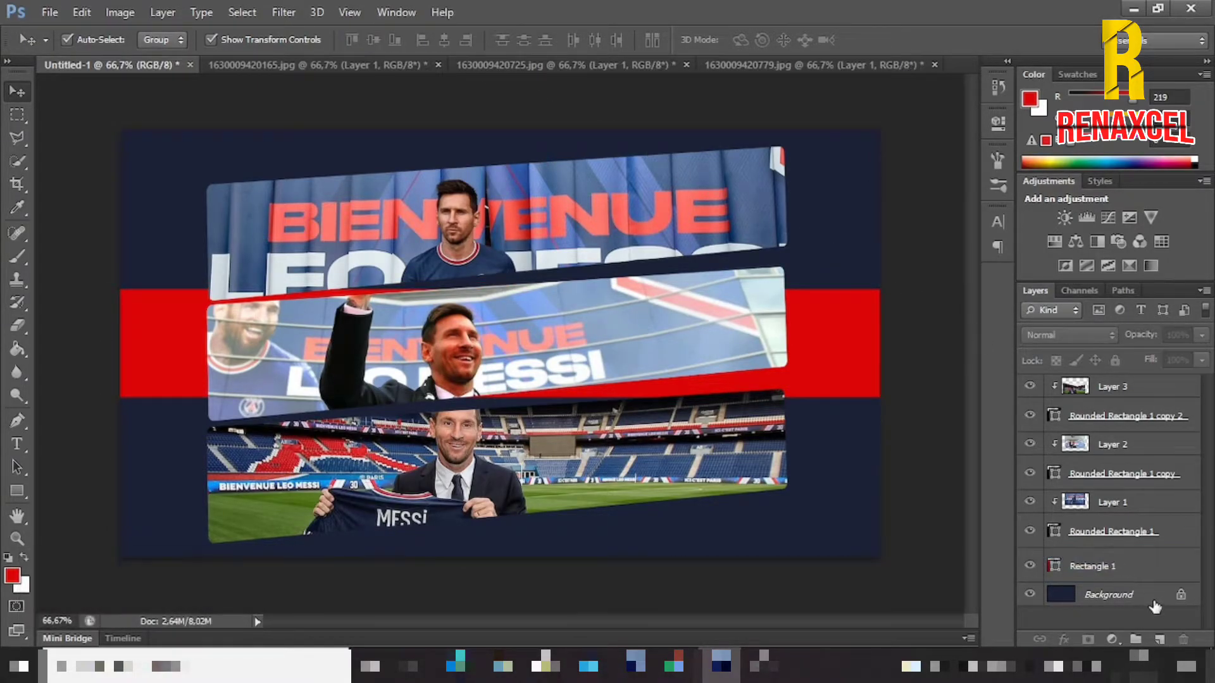
Step: Apply a Bevel & Emboss effect to the red Rectangle 1 layer with 9 px size and 16 px soften
click(1161, 579)
double_click(1161, 577)
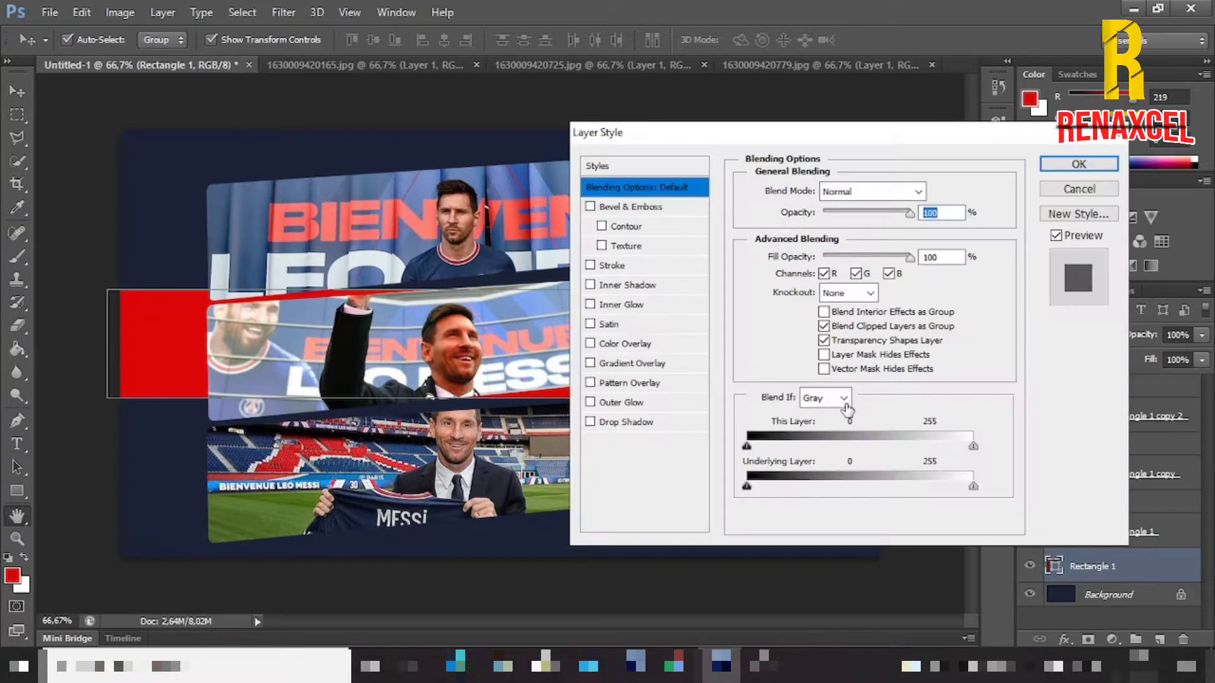
click(590, 206)
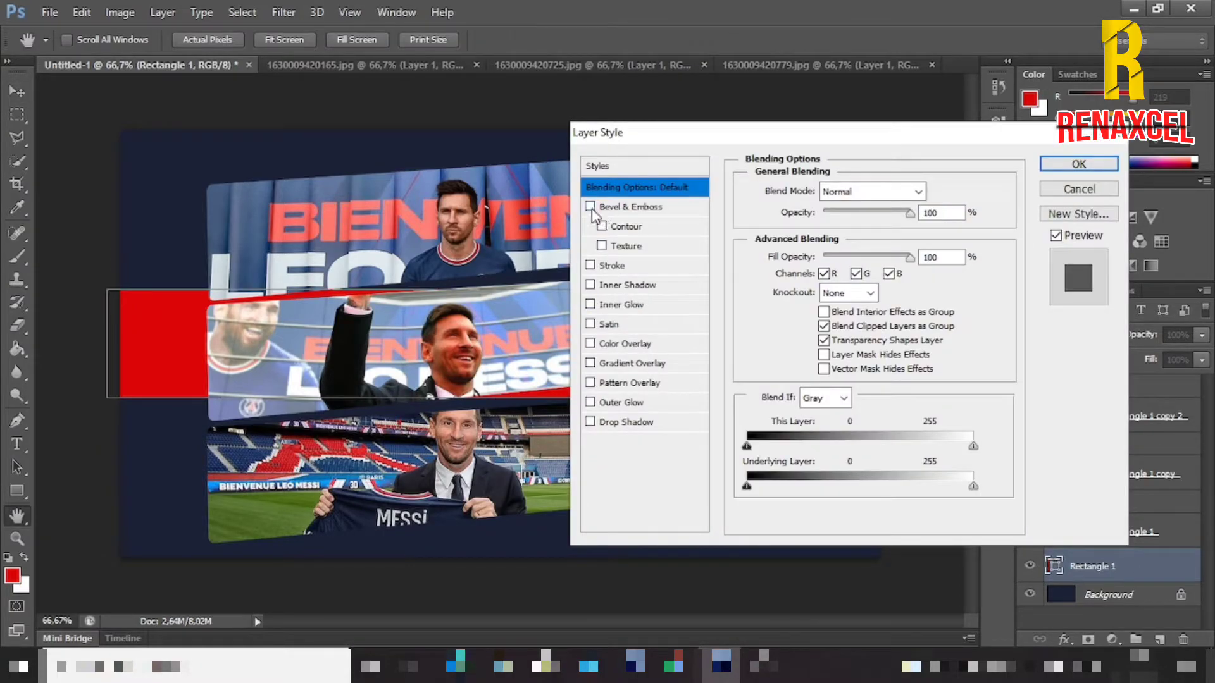
click(640, 210)
drag(822, 276, 826, 280)
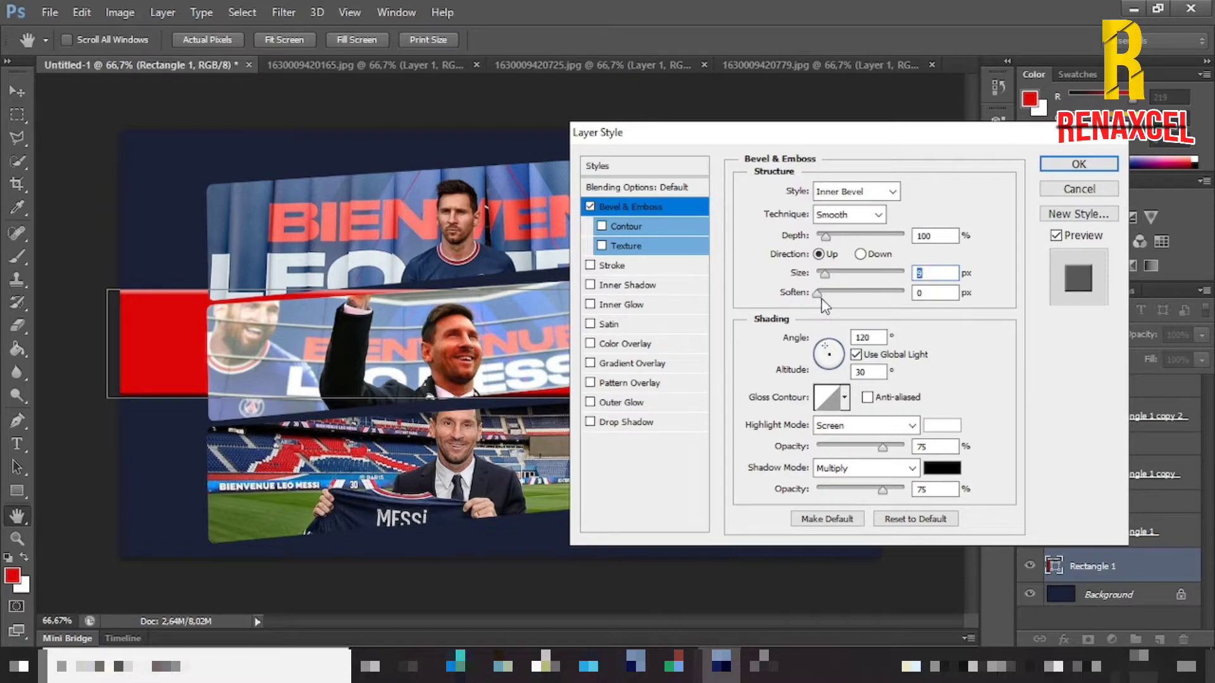
drag(824, 301, 921, 303)
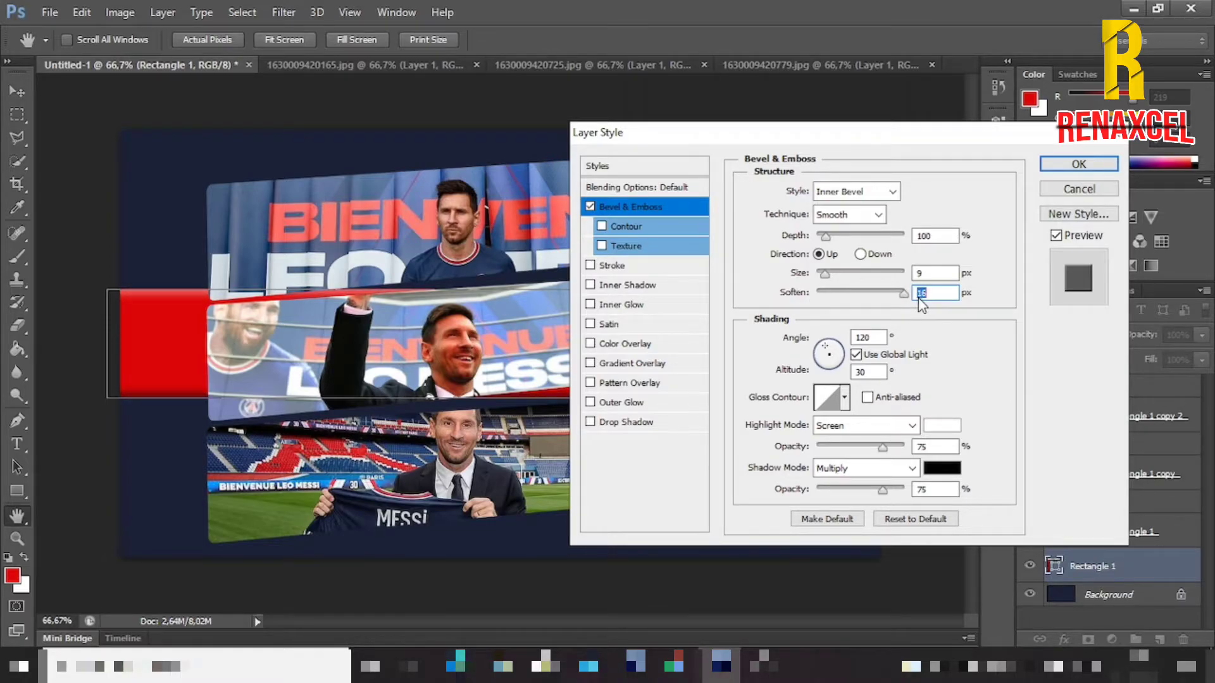
click(1049, 168)
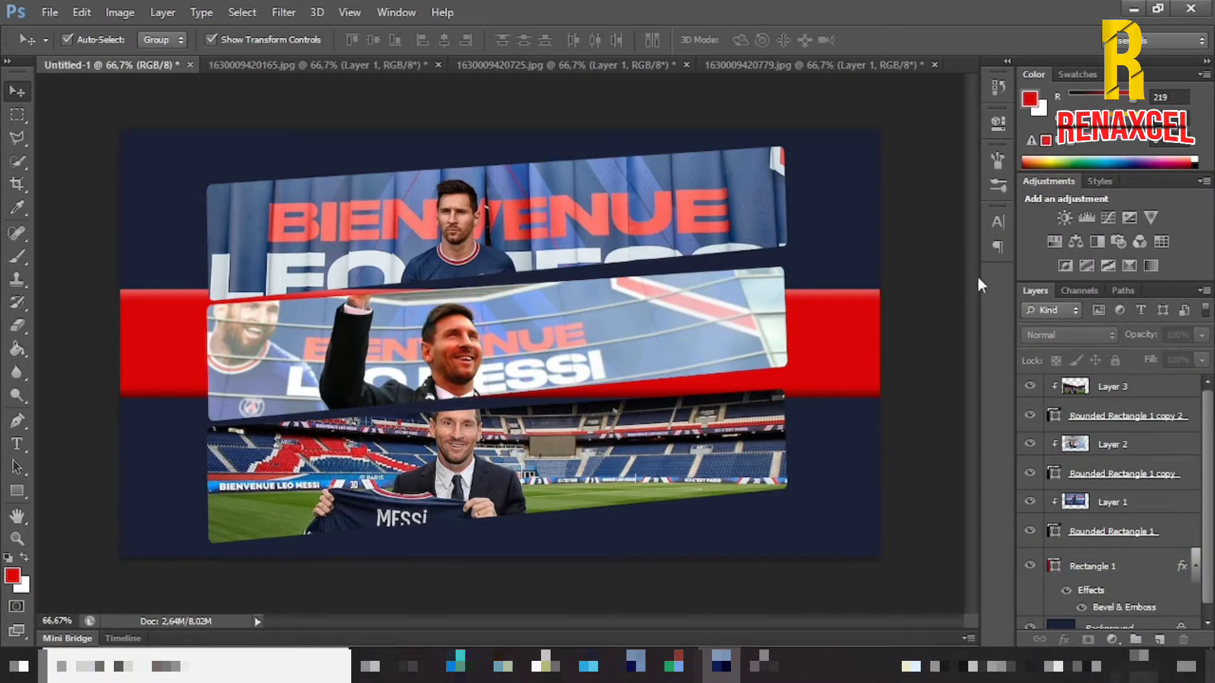
Step: Add a 3 px white #ffffff outside stroke to the first bar's Rounded Rectangle 1 layer
click(1172, 538)
double_click(1175, 540)
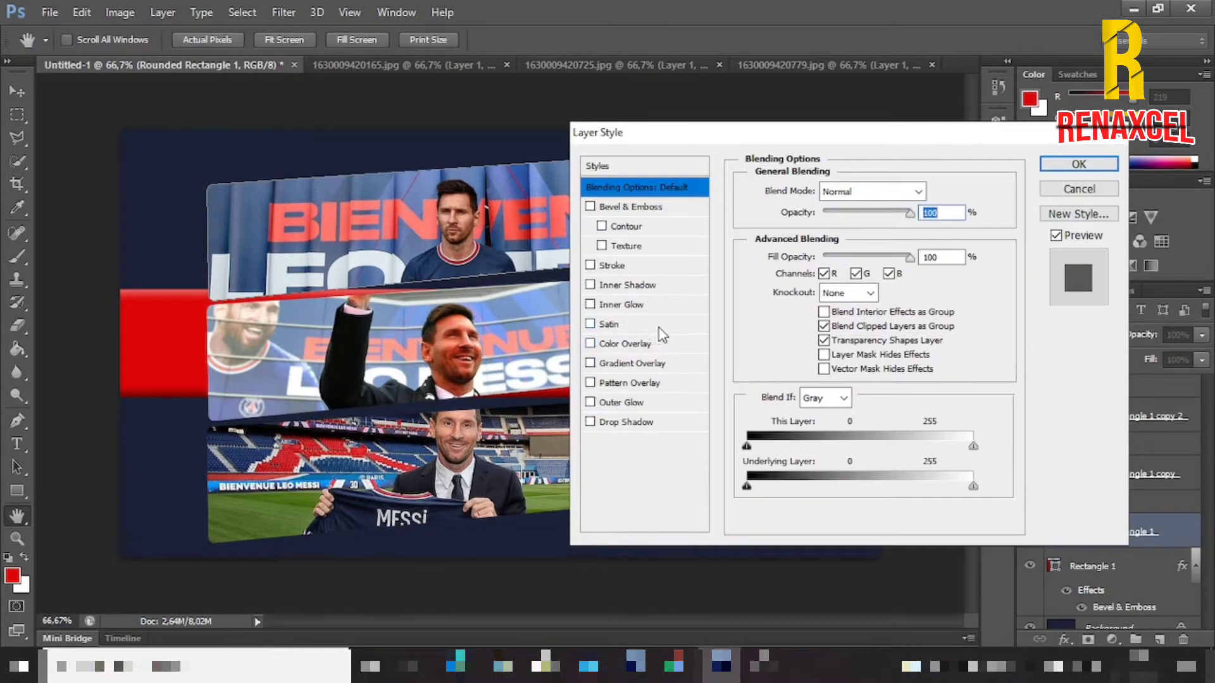
click(595, 267)
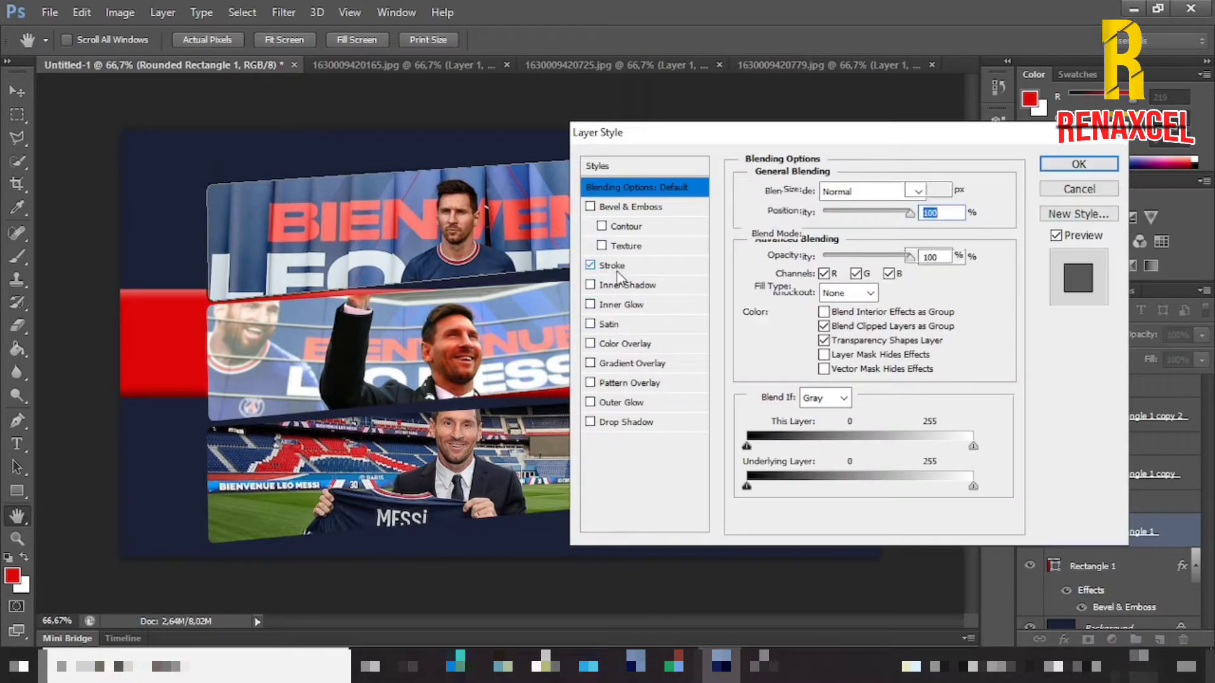
click(618, 269)
click(784, 322)
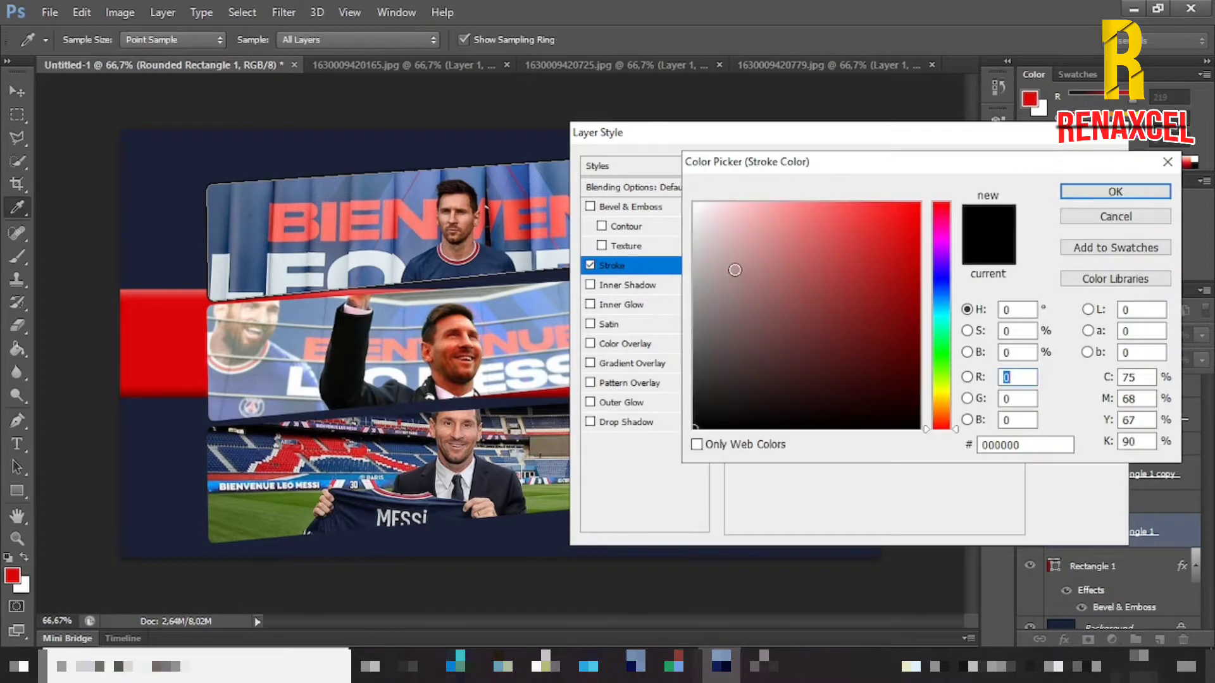
drag(735, 271, 676, 204)
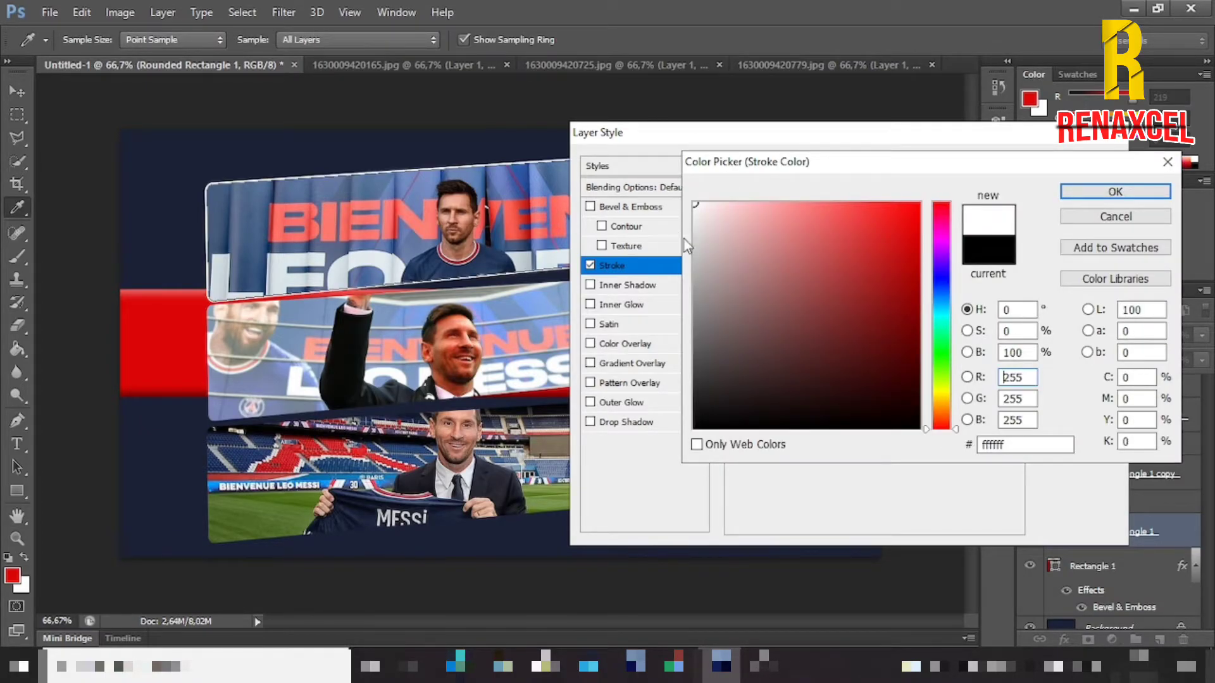
click(1116, 192)
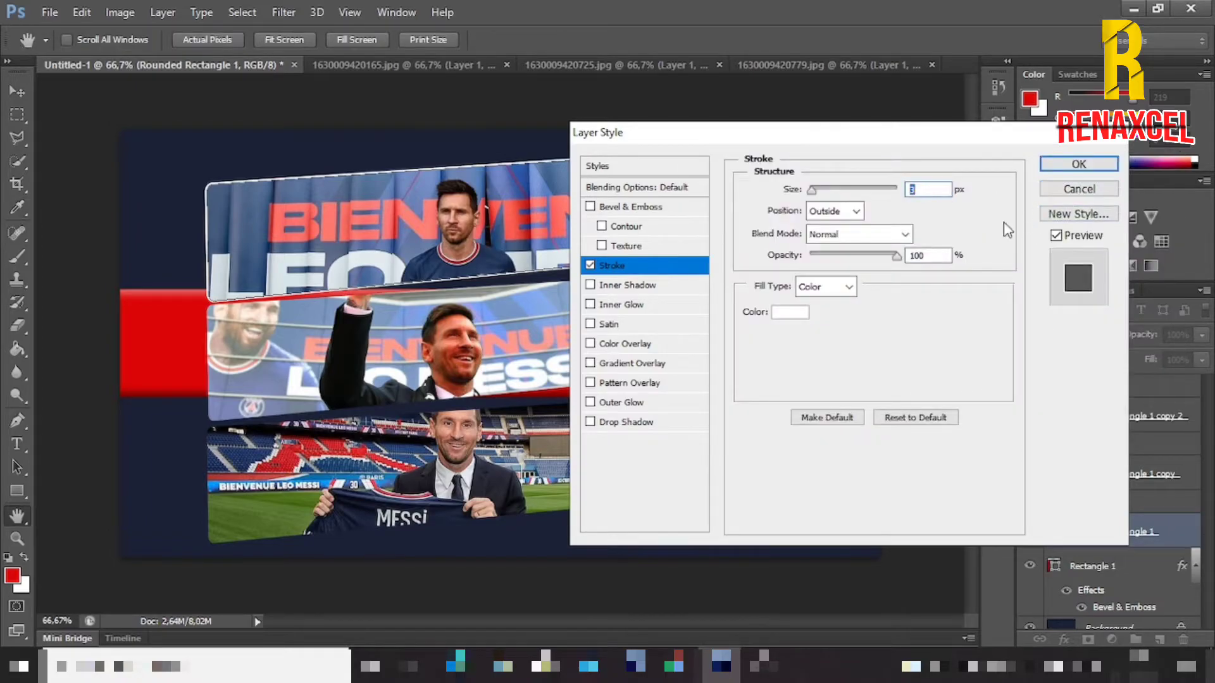
Step: Add a drop shadow to the first bar with a 10 px distance and a -170° angle
click(601, 422)
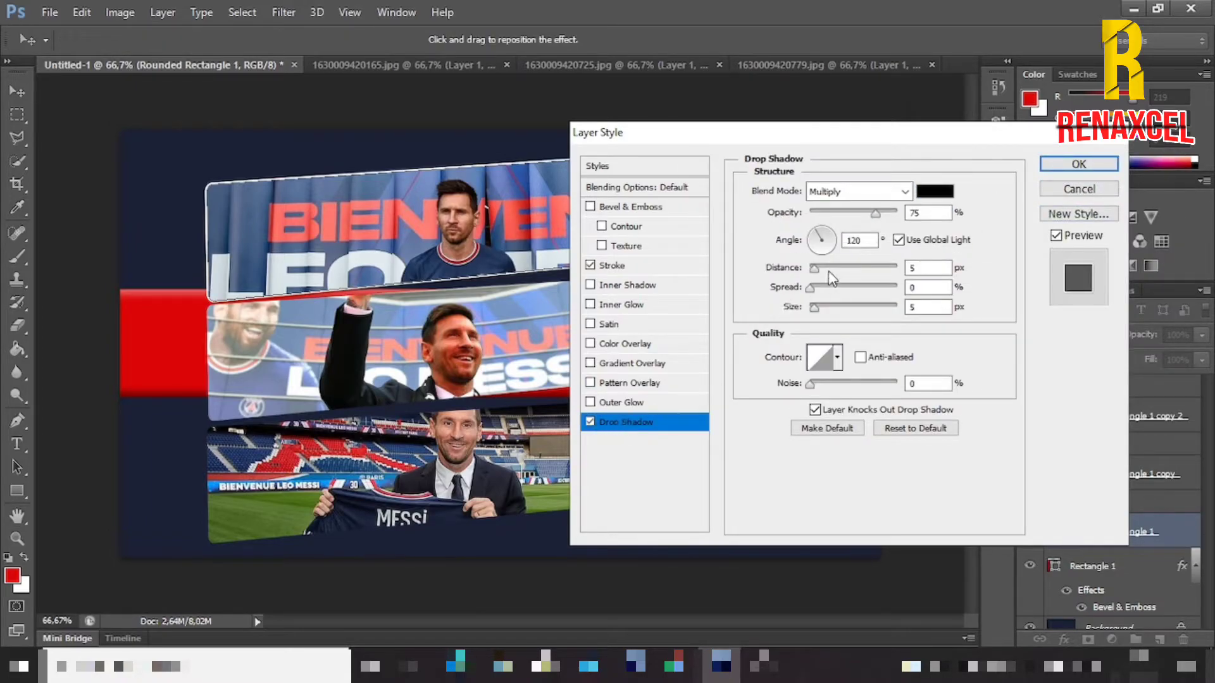
drag(815, 268, 819, 272)
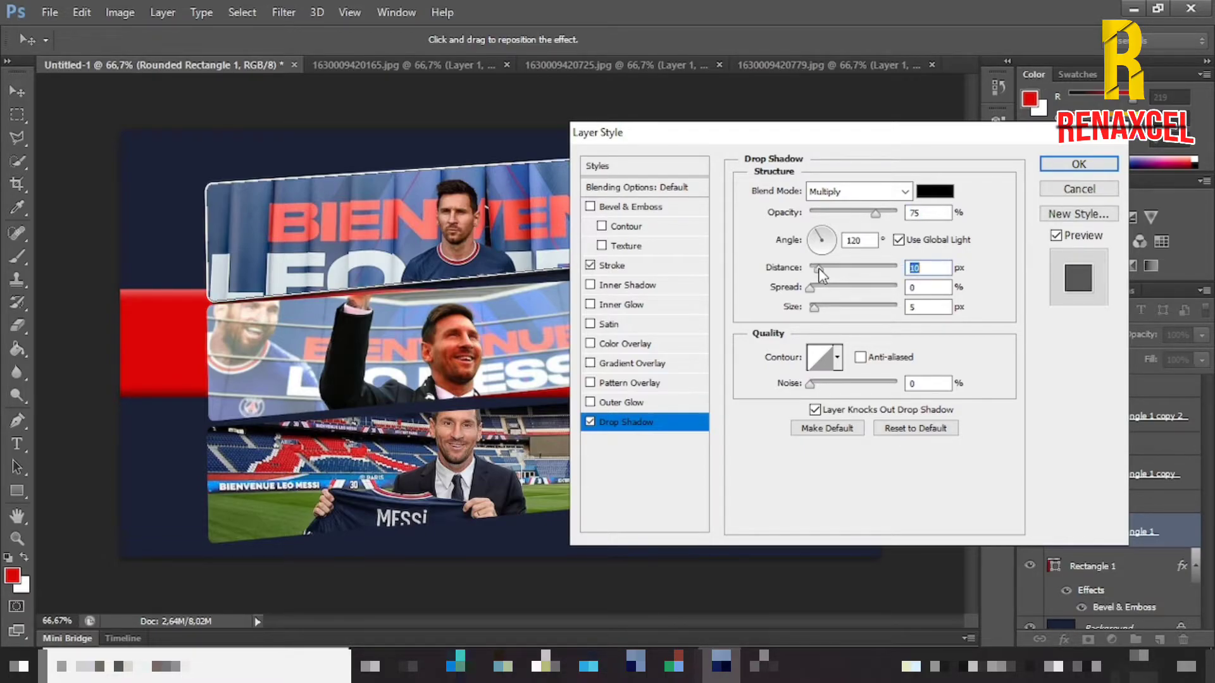
drag(777, 137, 877, 154)
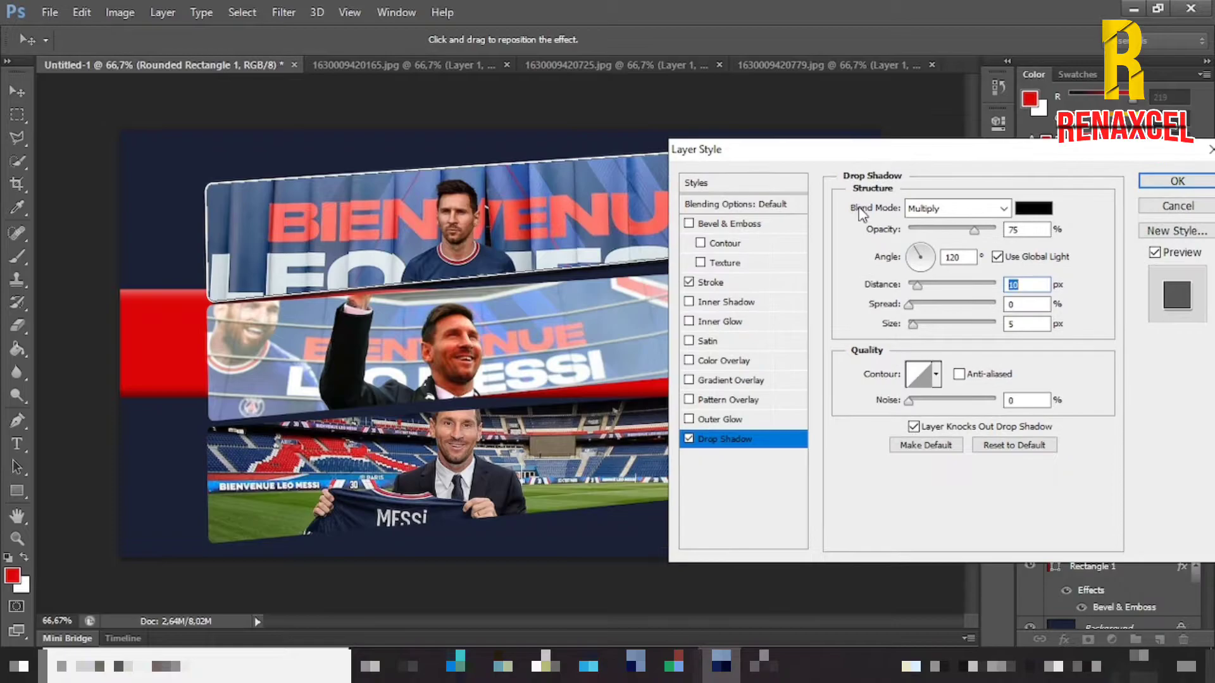
click(909, 260)
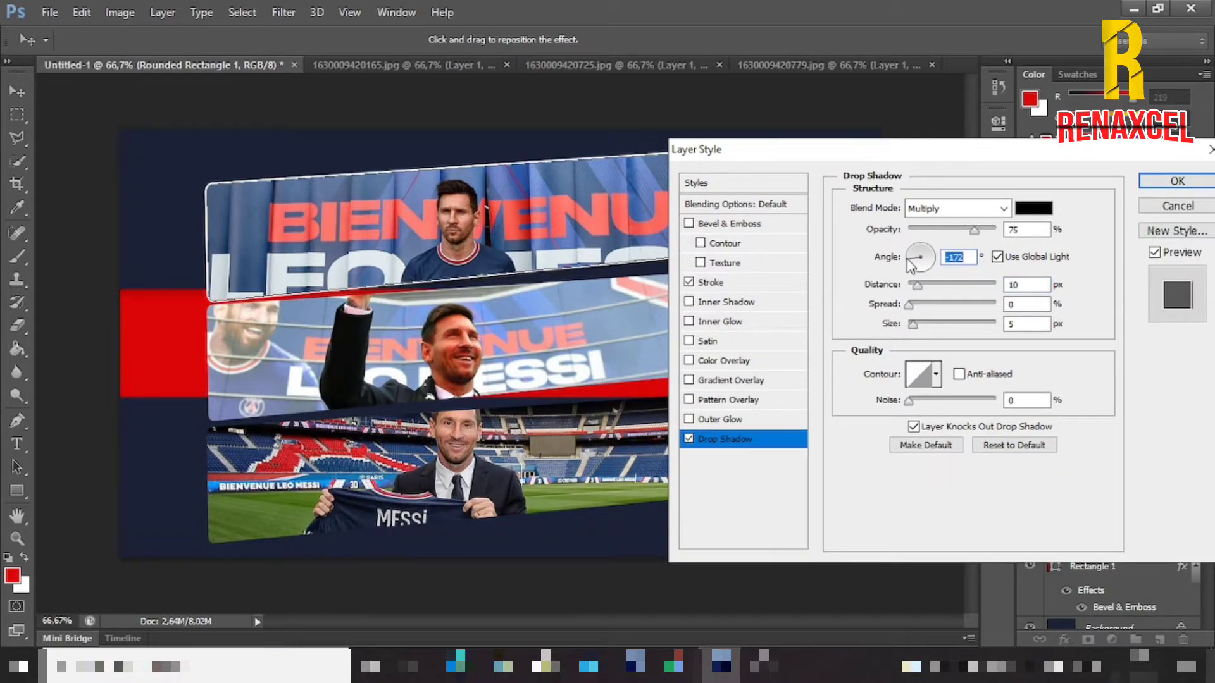
drag(868, 148, 849, 211)
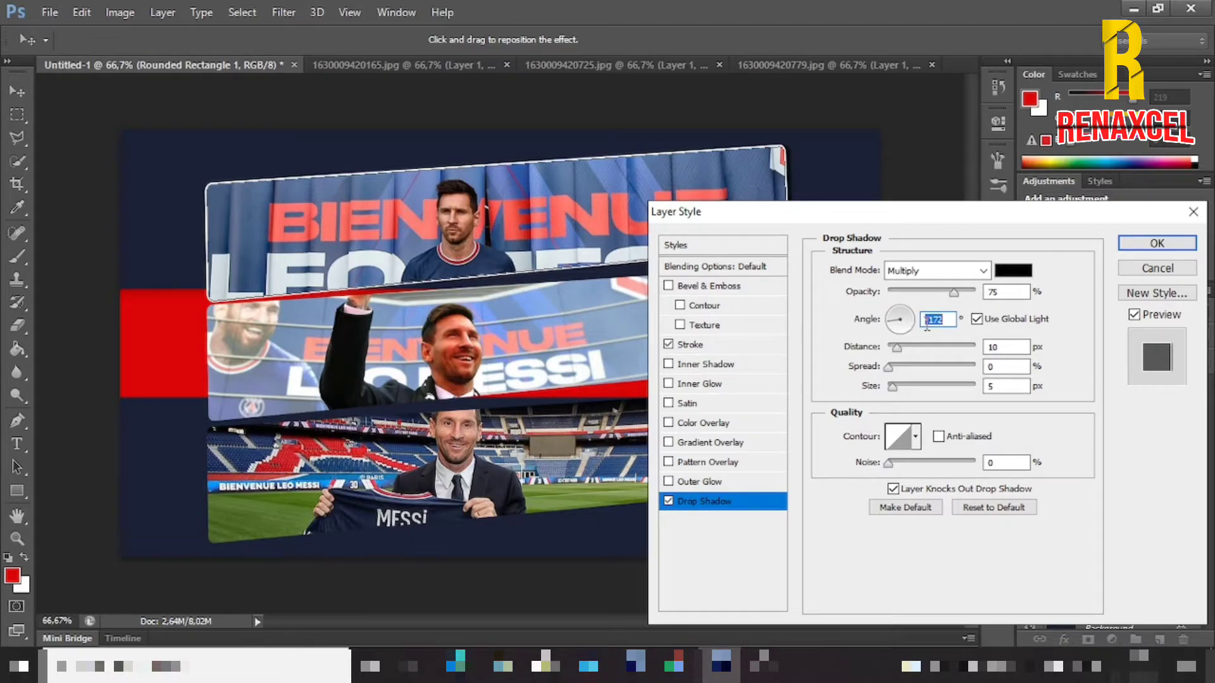
text(1)
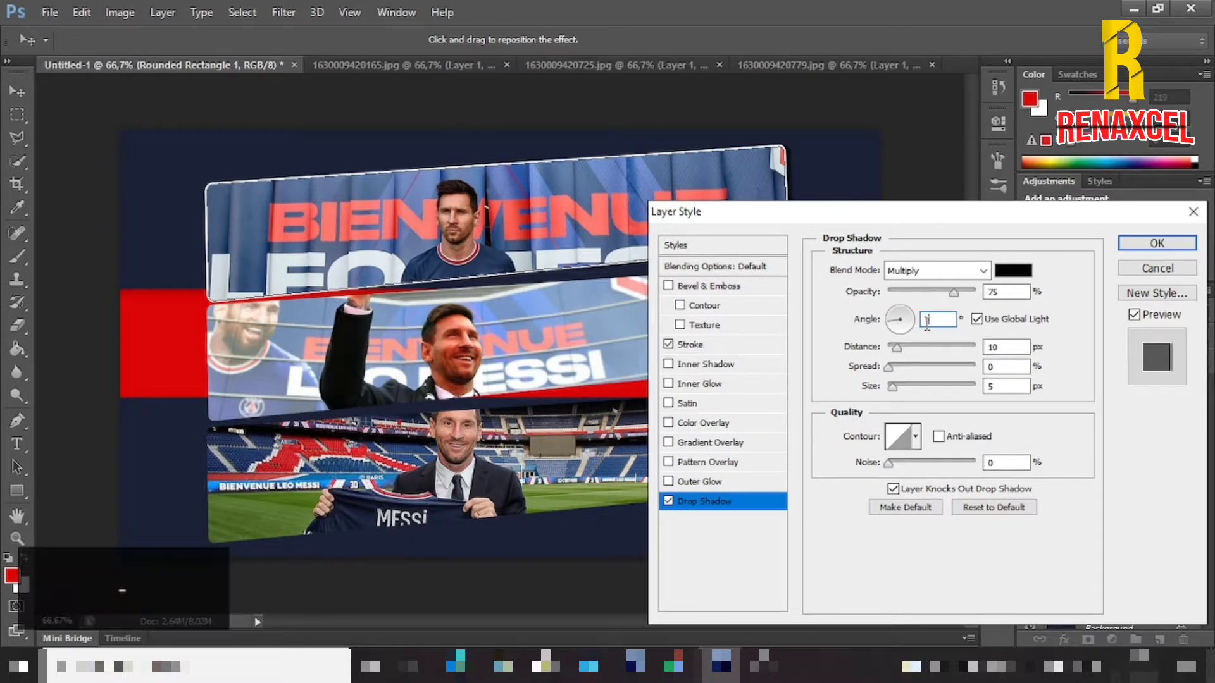
text(70)
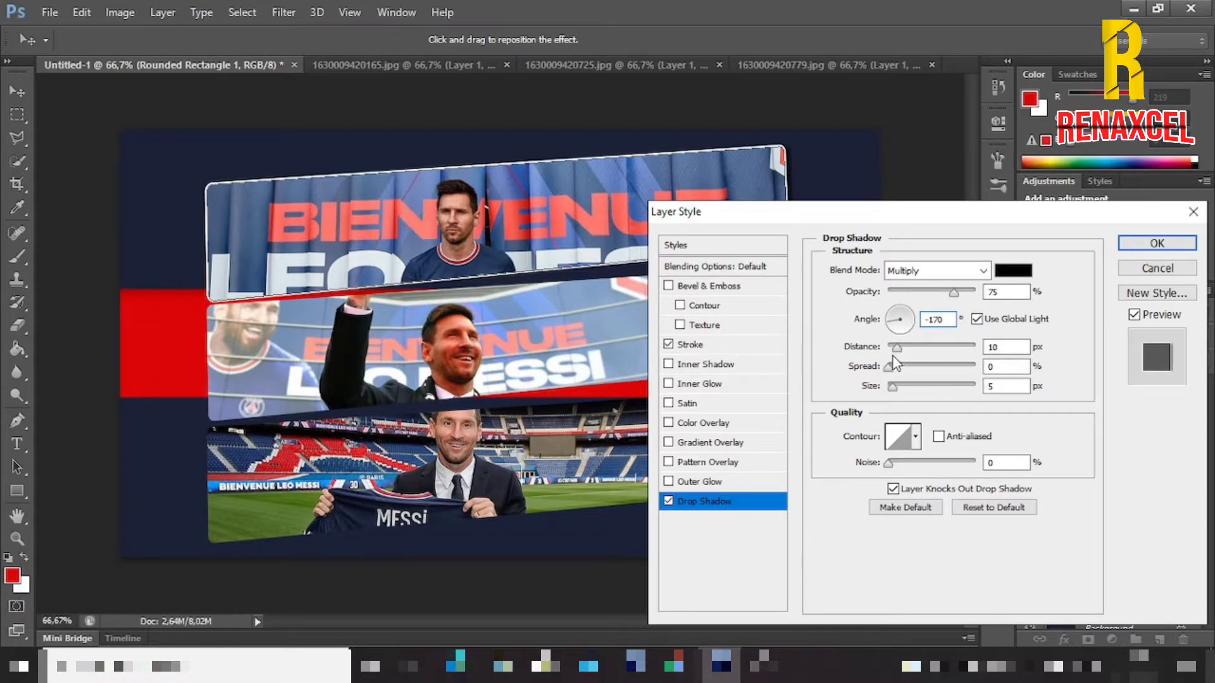
Step: Set the first bar's drop shadow to 16 px distance, 12% spread and 9 px size, and apply the layer style
drag(900, 351, 902, 352)
drag(834, 212, 767, 298)
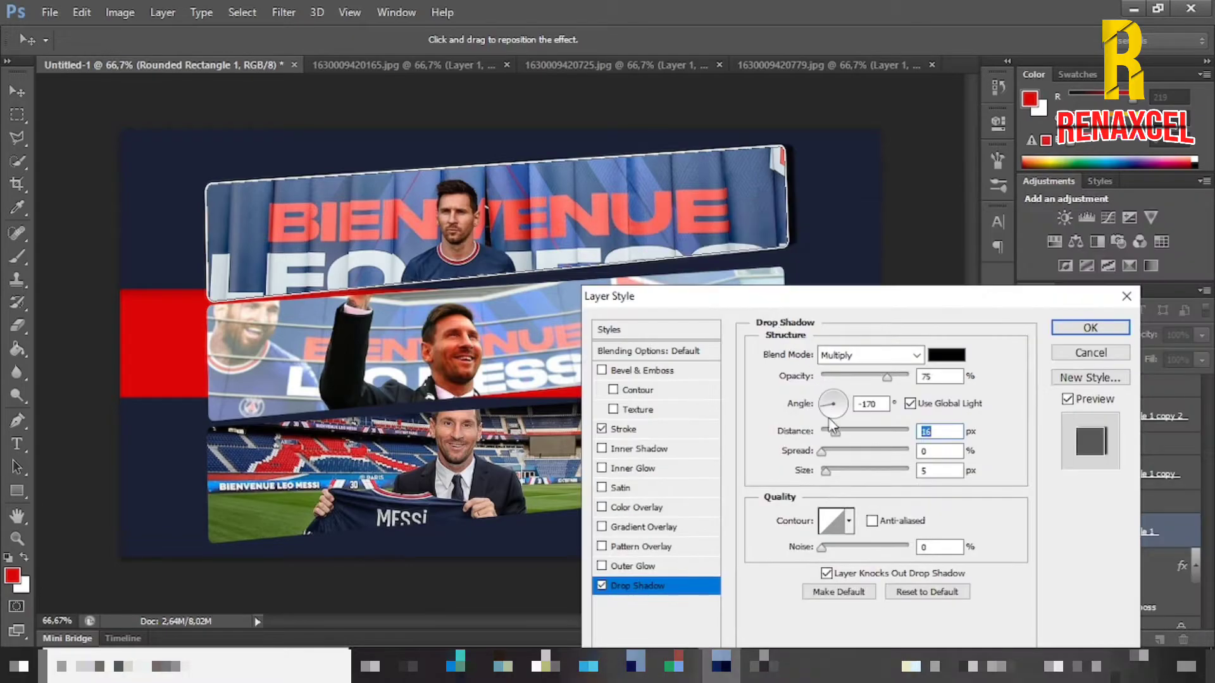
drag(821, 453, 834, 458)
click(829, 478)
drag(833, 473, 829, 474)
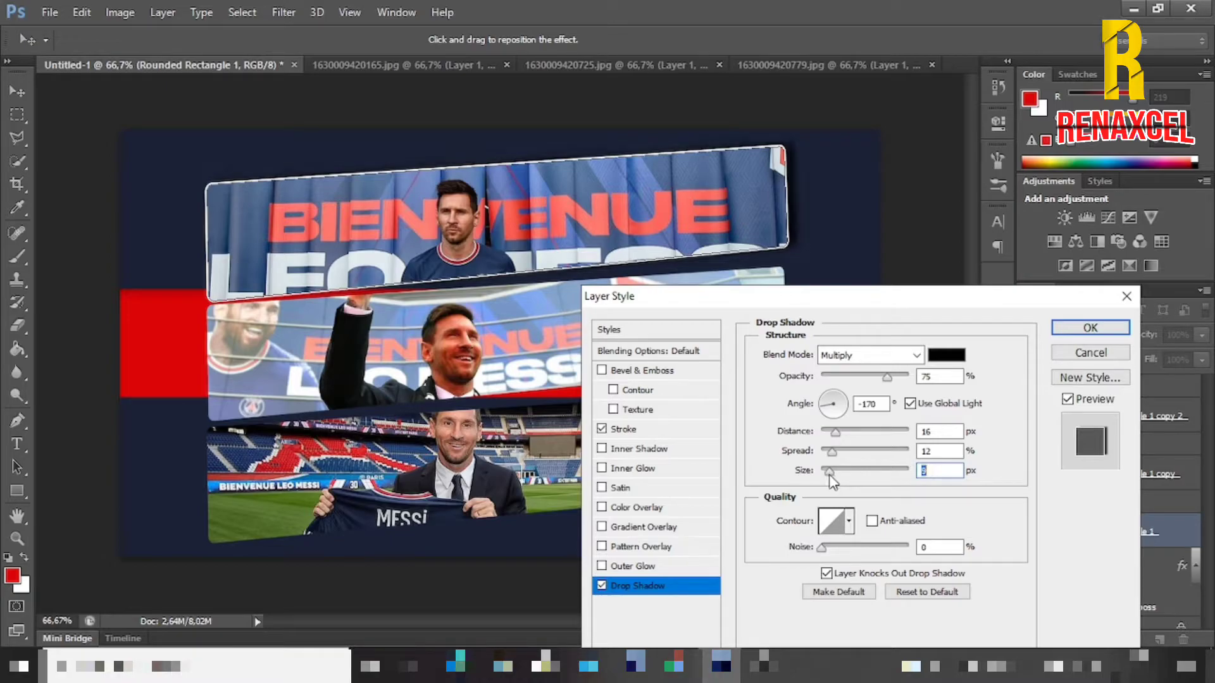
click(1086, 327)
click(1090, 329)
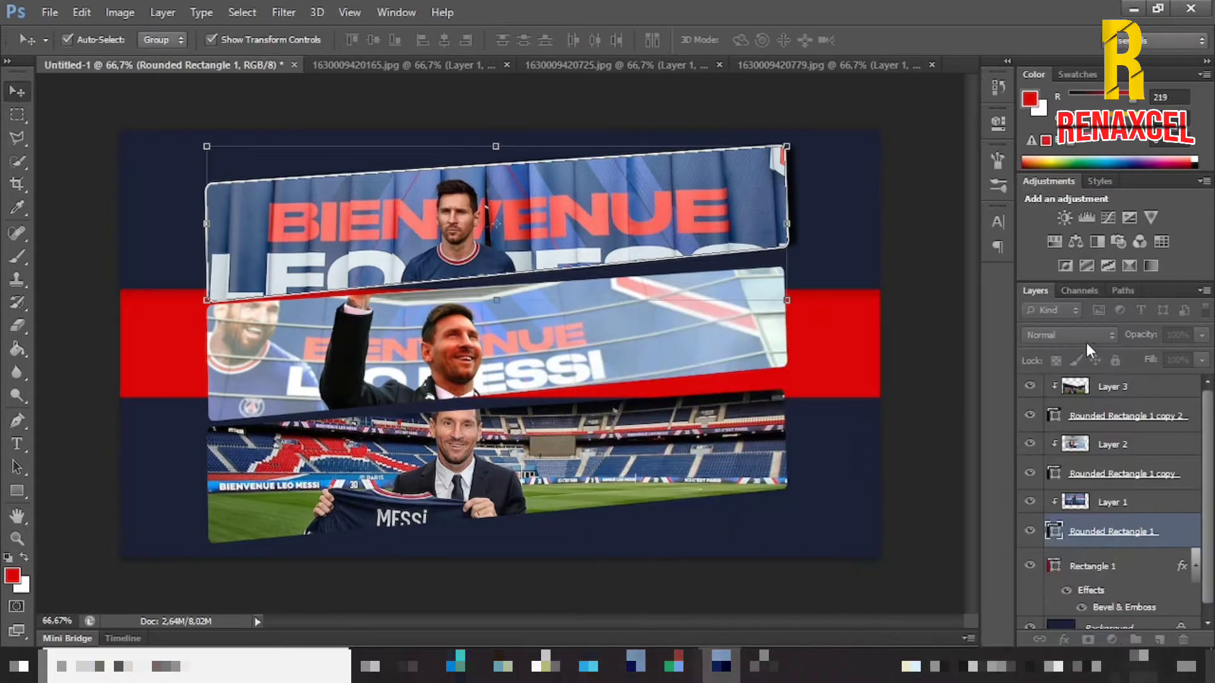
Step: Add a 3 px white #ffffff outside stroke to the middle bar's Rounded Rectangle 1 copy layer
click(1194, 480)
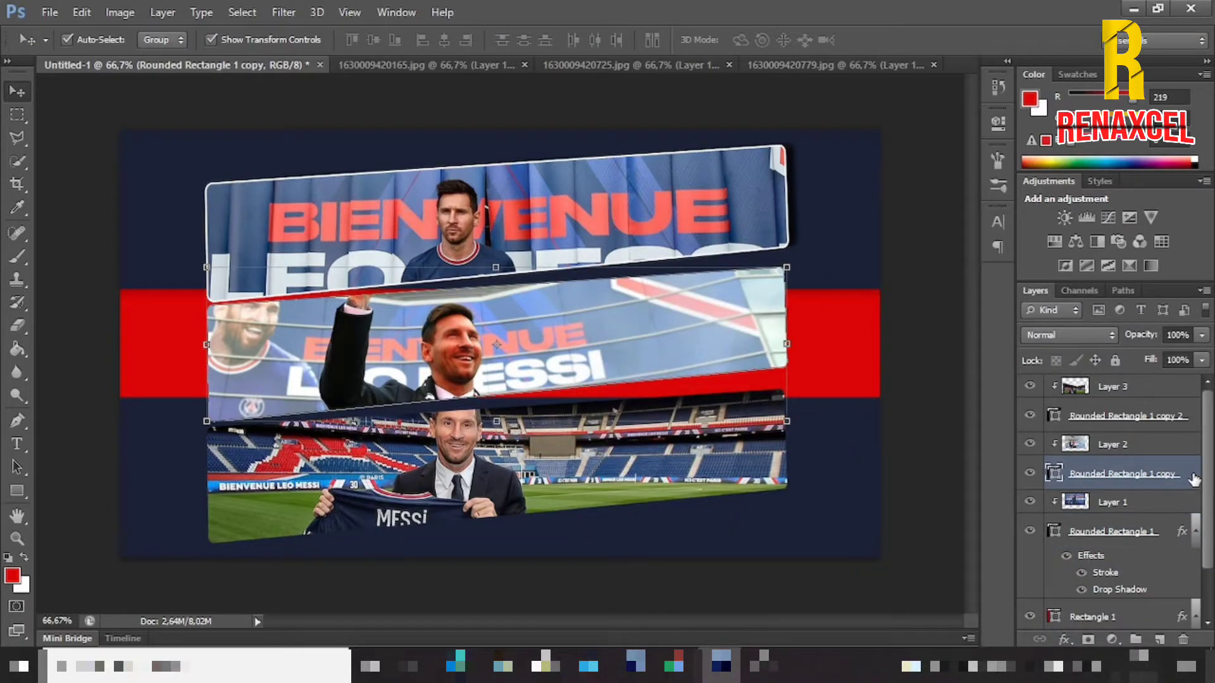
double_click(1194, 479)
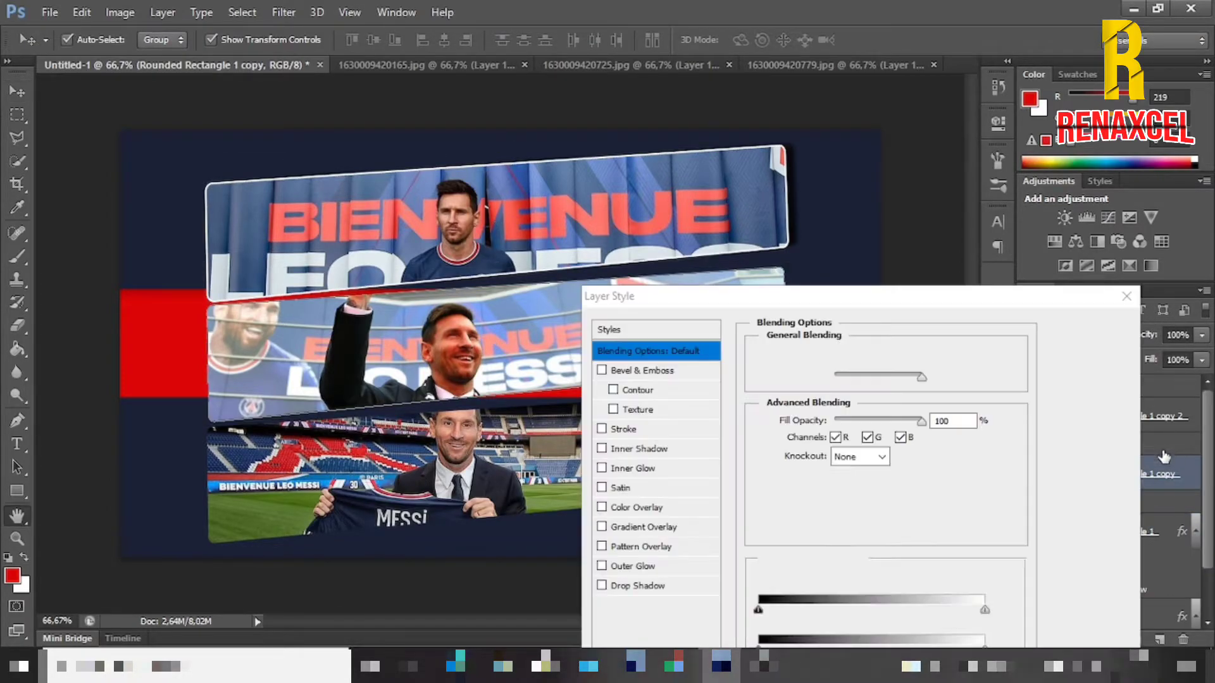
click(602, 430)
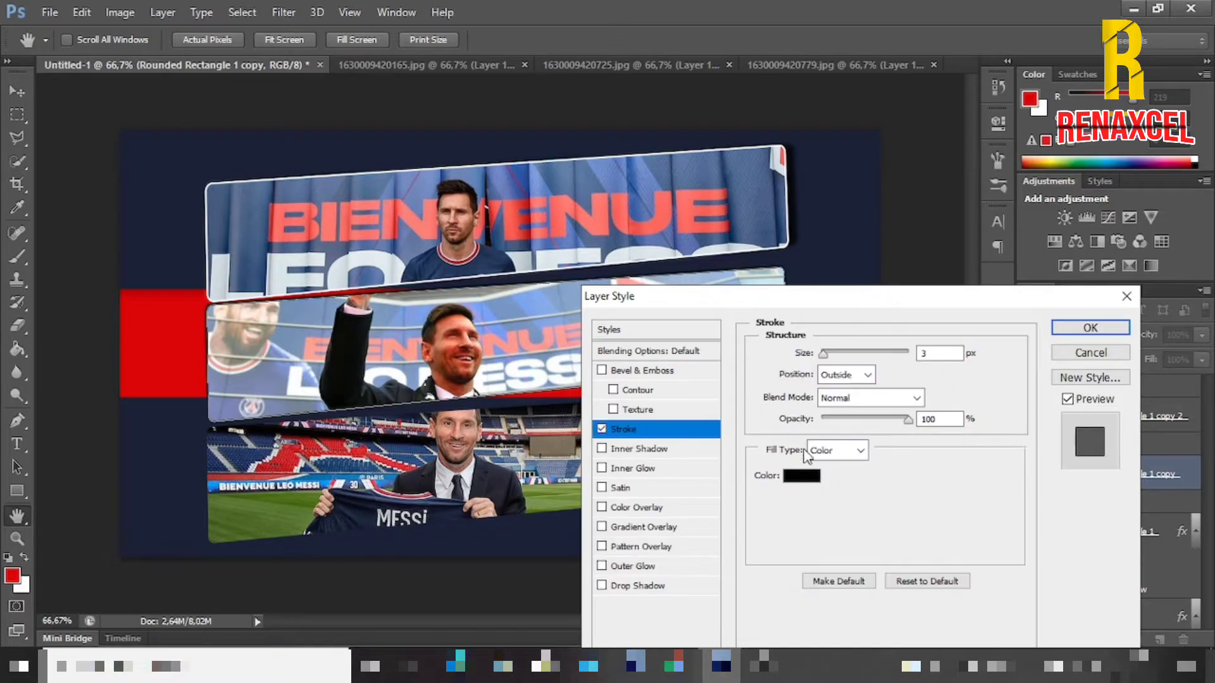
click(816, 482)
click(695, 203)
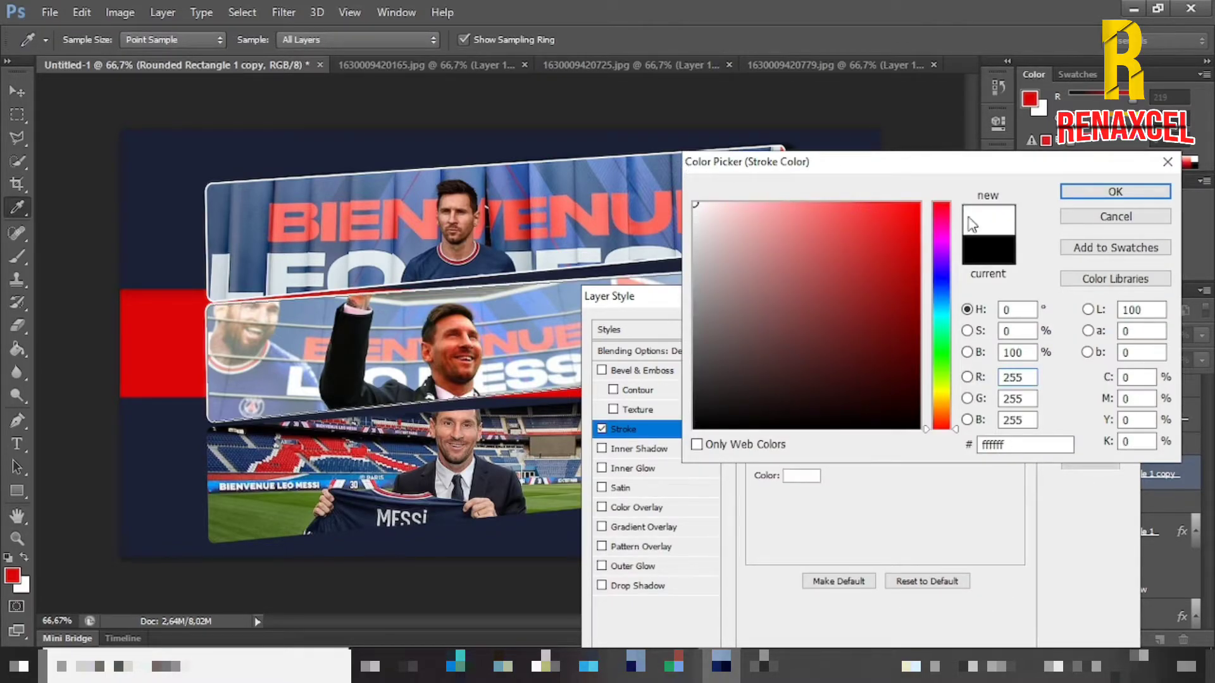
click(876, 222)
click(768, 230)
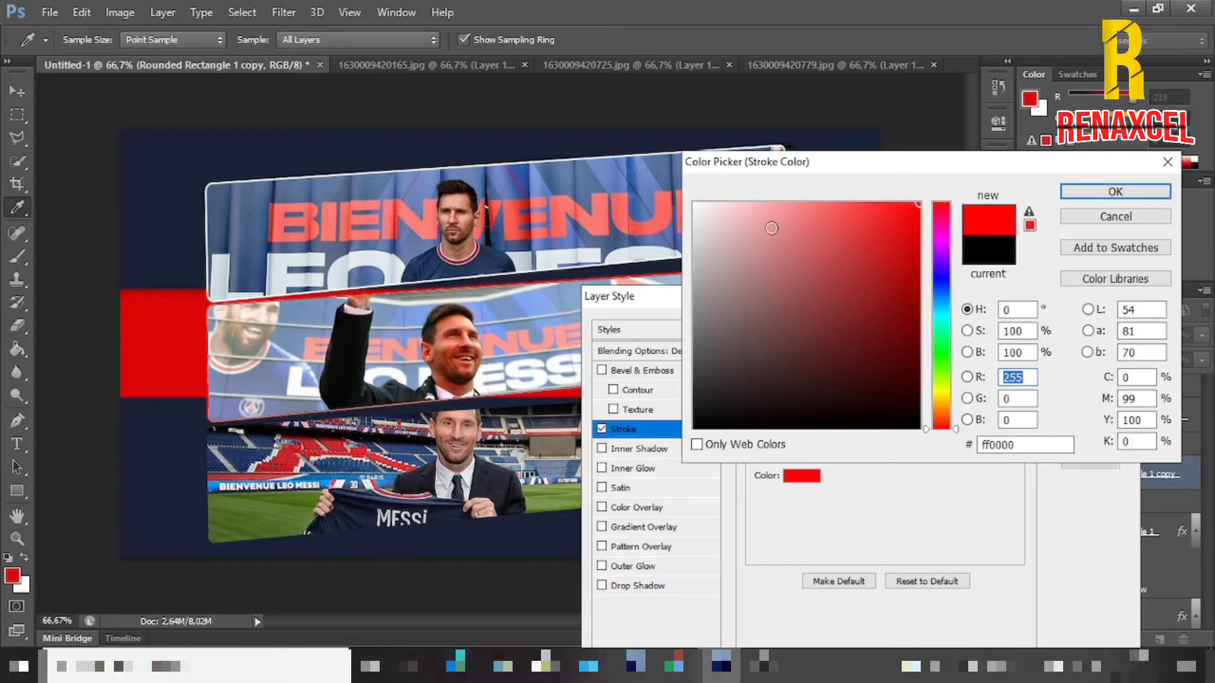
click(672, 191)
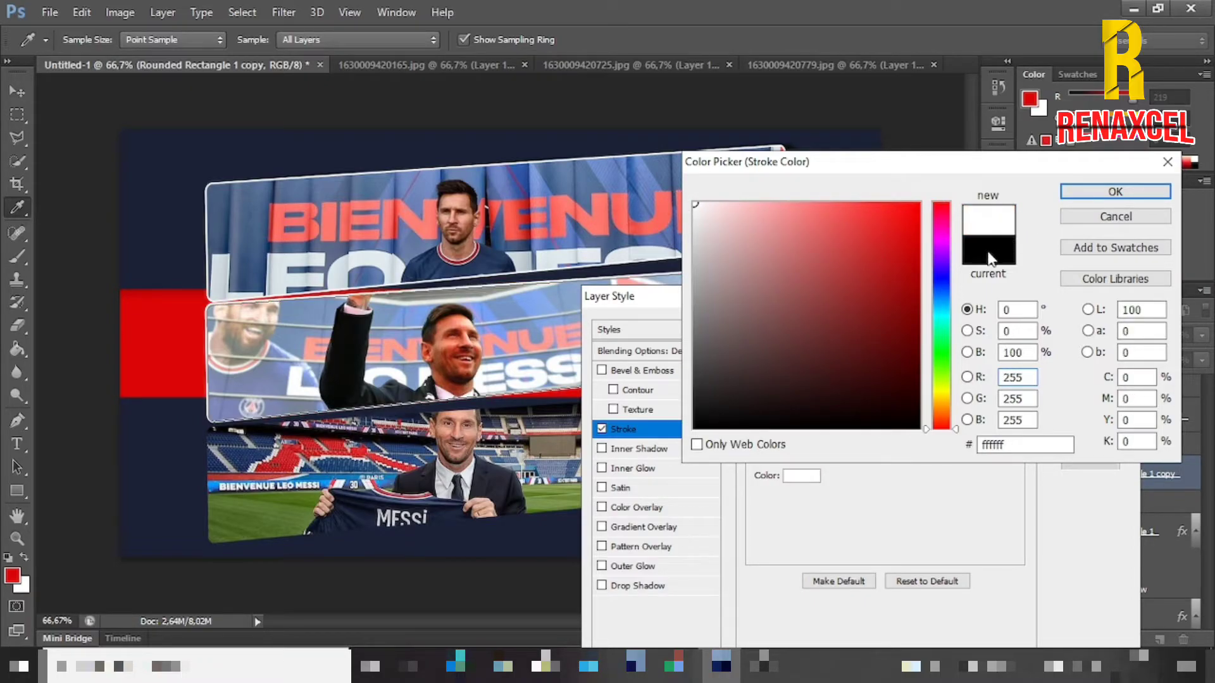
click(1095, 198)
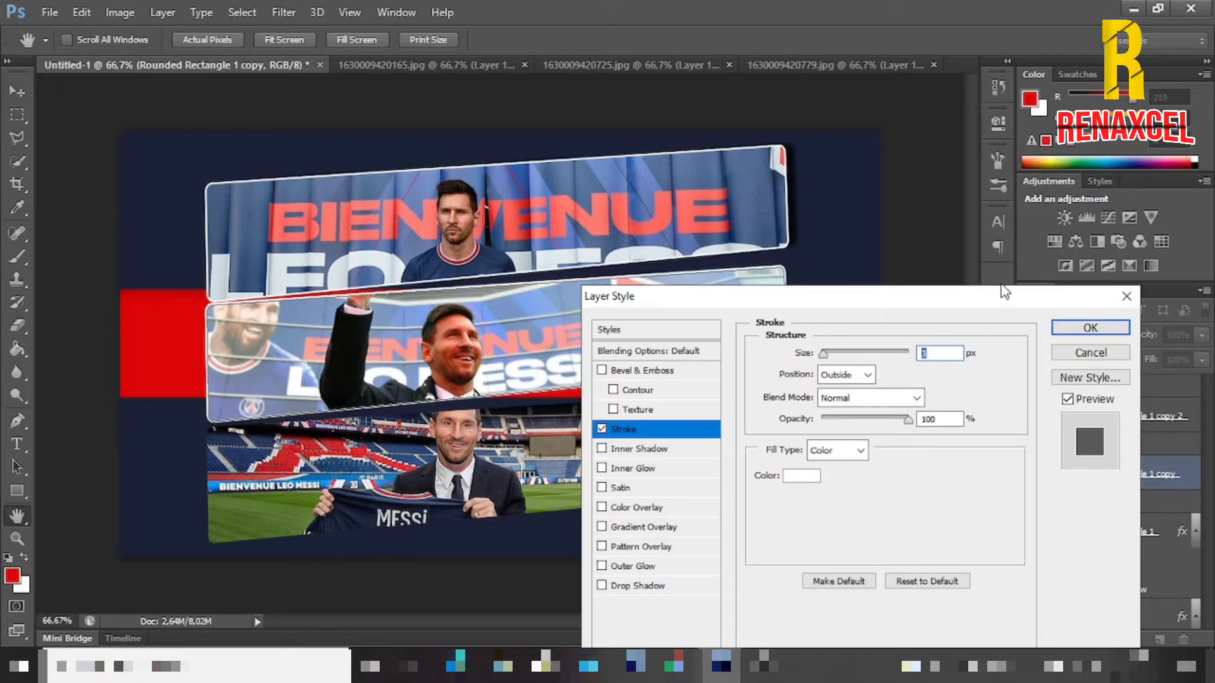
Step: Add a drop shadow to the middle bar with 16 px distance, 12% spread and 9 px size, and apply the style
click(623, 586)
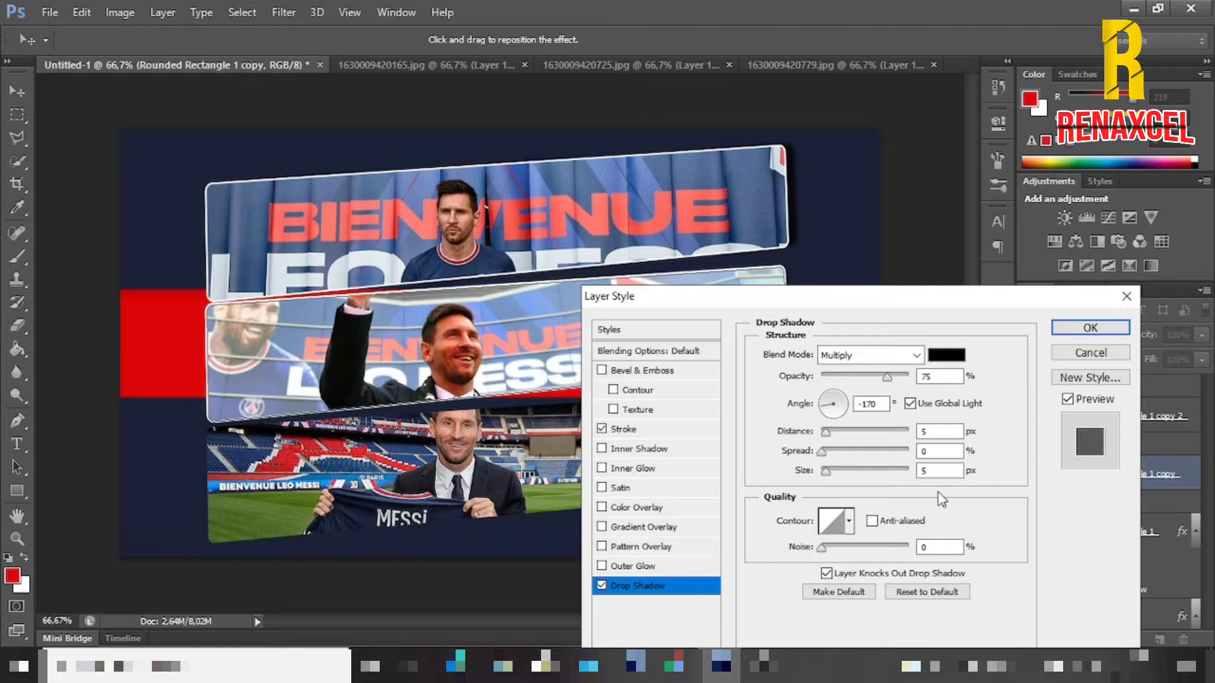
text(16)
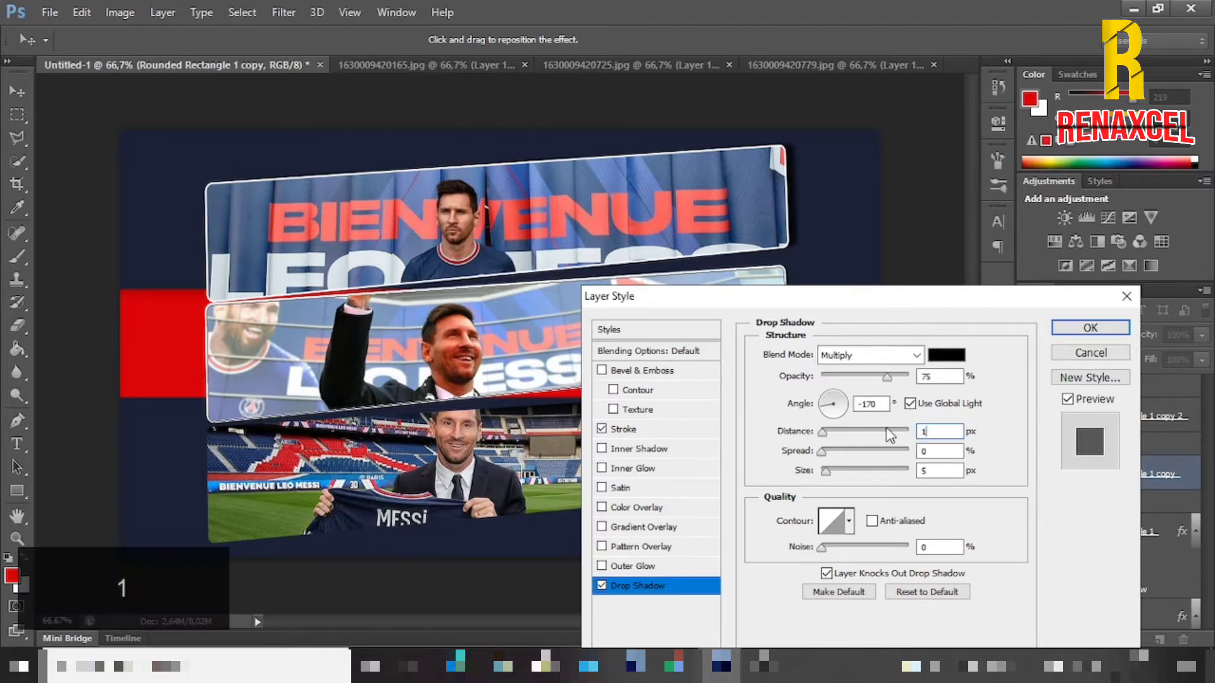
click(922, 451)
text(12)
key(Tab)
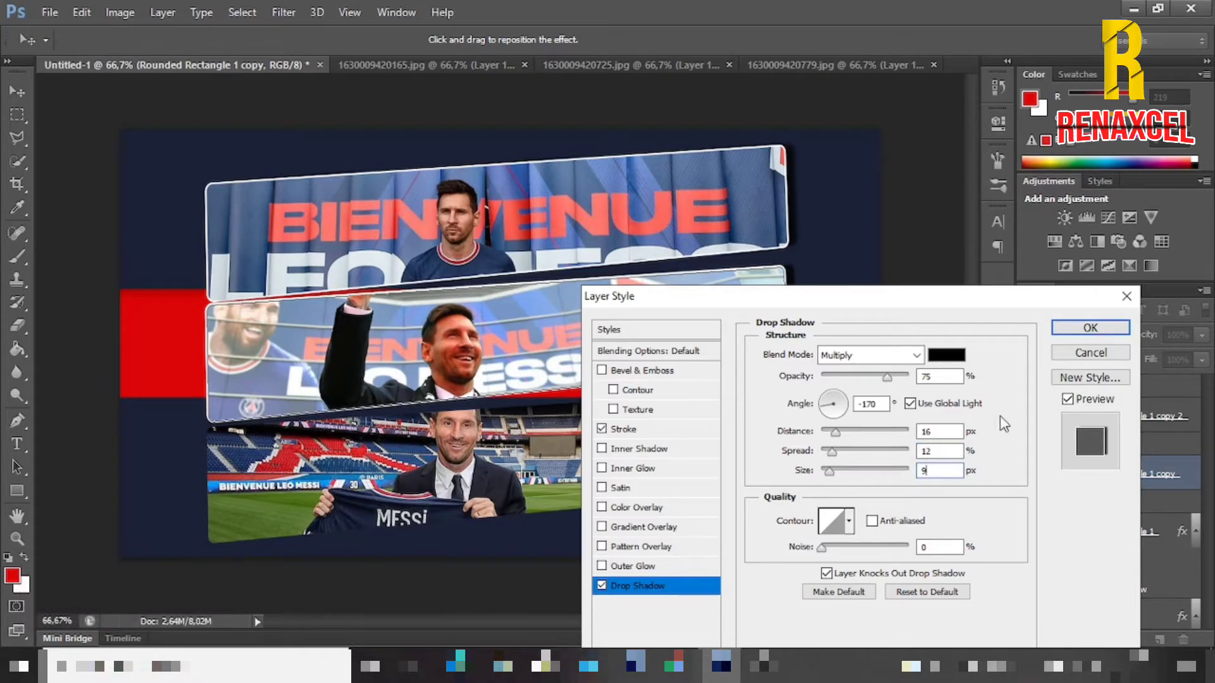
click(1068, 329)
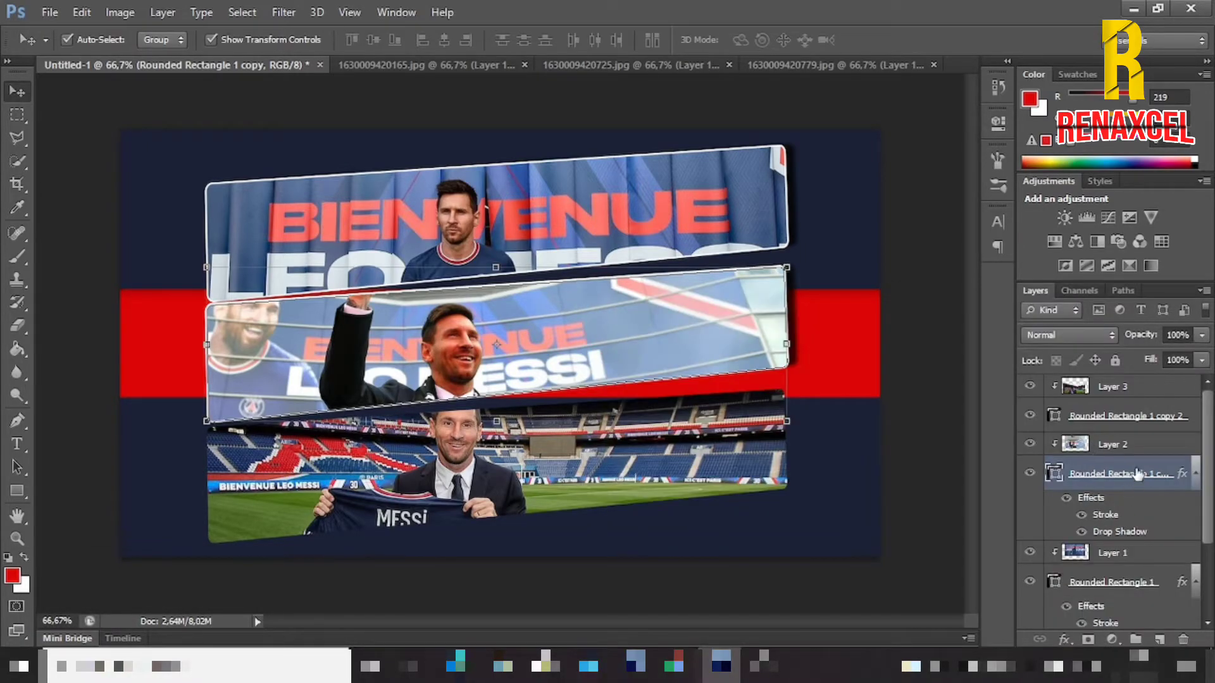
Step: Add a 3 px white #ffffff outside stroke to the bottom bar's Rounded Rectangle 1 copy 2 layer
click(1195, 417)
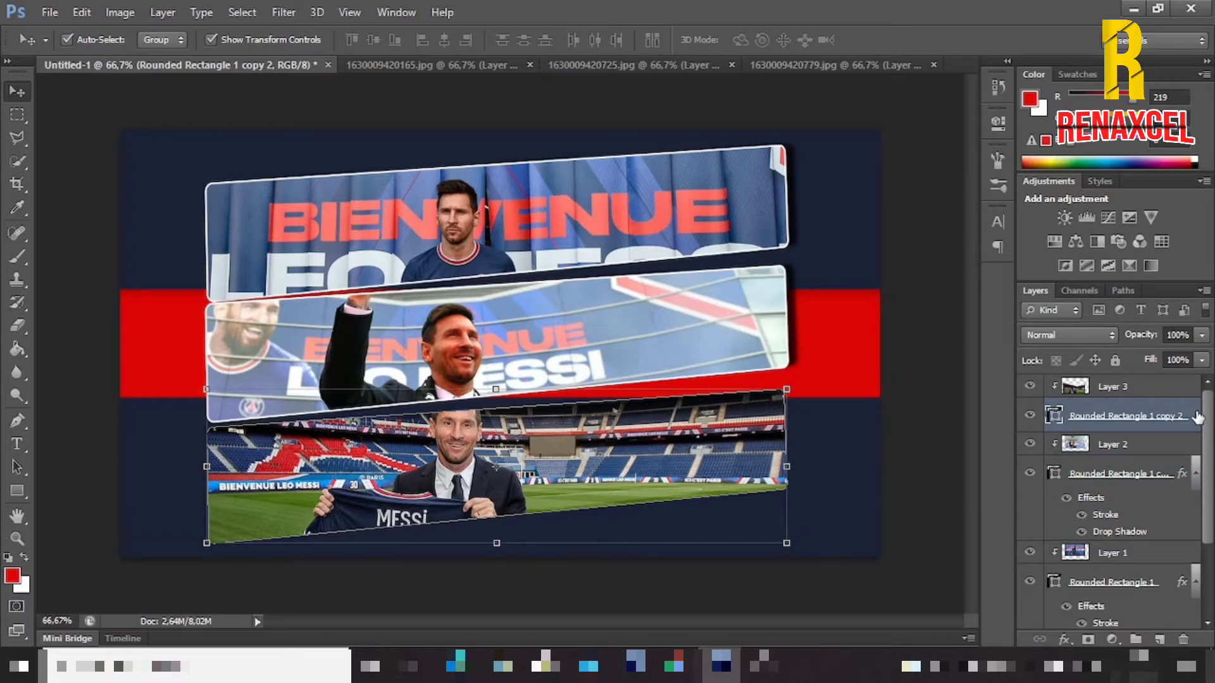
double_click(1198, 418)
click(602, 429)
click(630, 430)
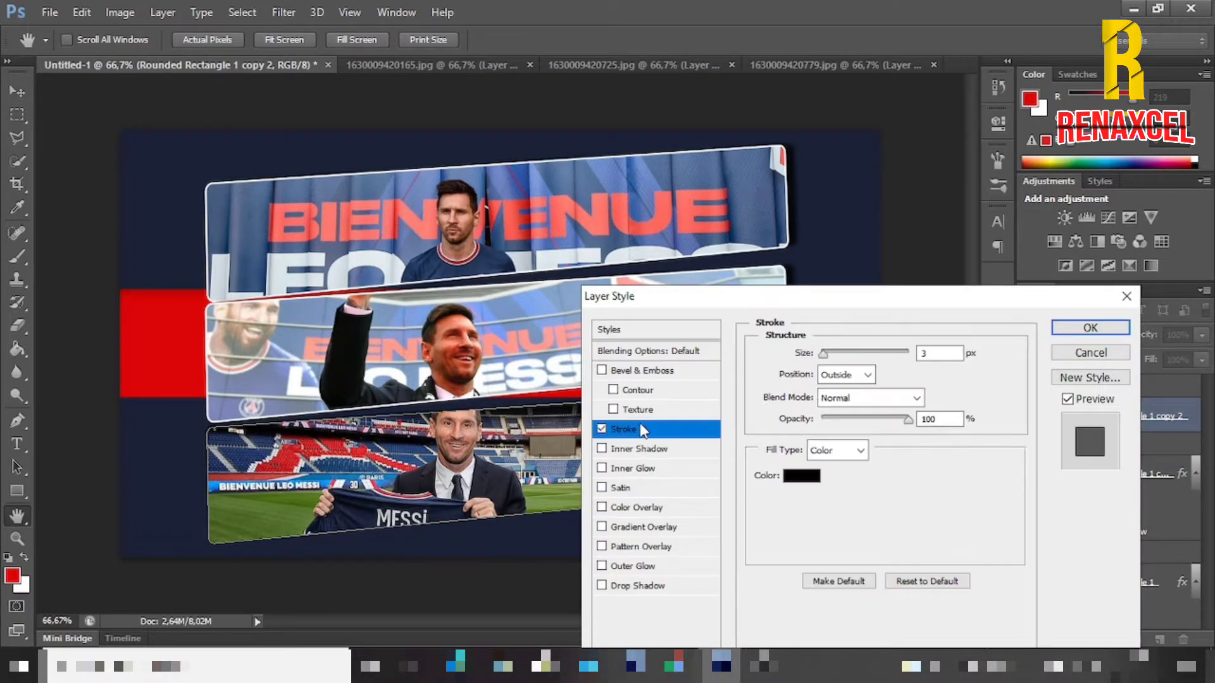
click(801, 476)
drag(758, 382, 664, 172)
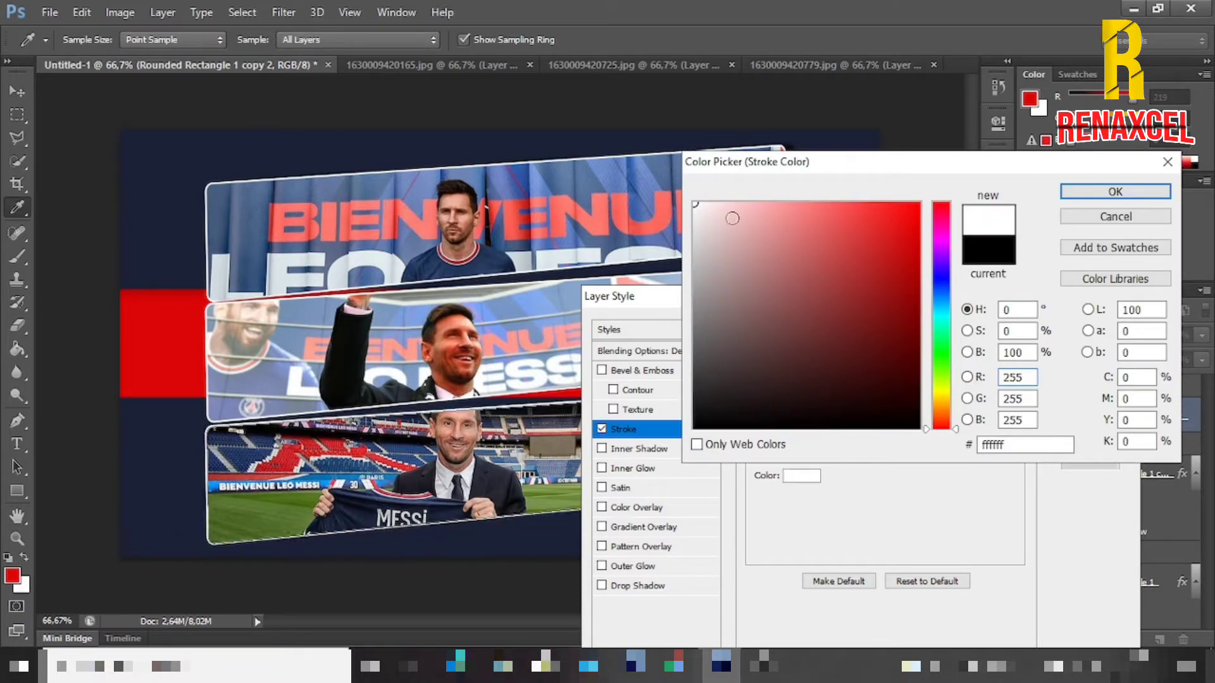
click(1115, 191)
Step: Add a drop shadow to the bottom bar with 16 px distance, 12% spread and 9 px size, and apply the style
click(602, 586)
click(636, 586)
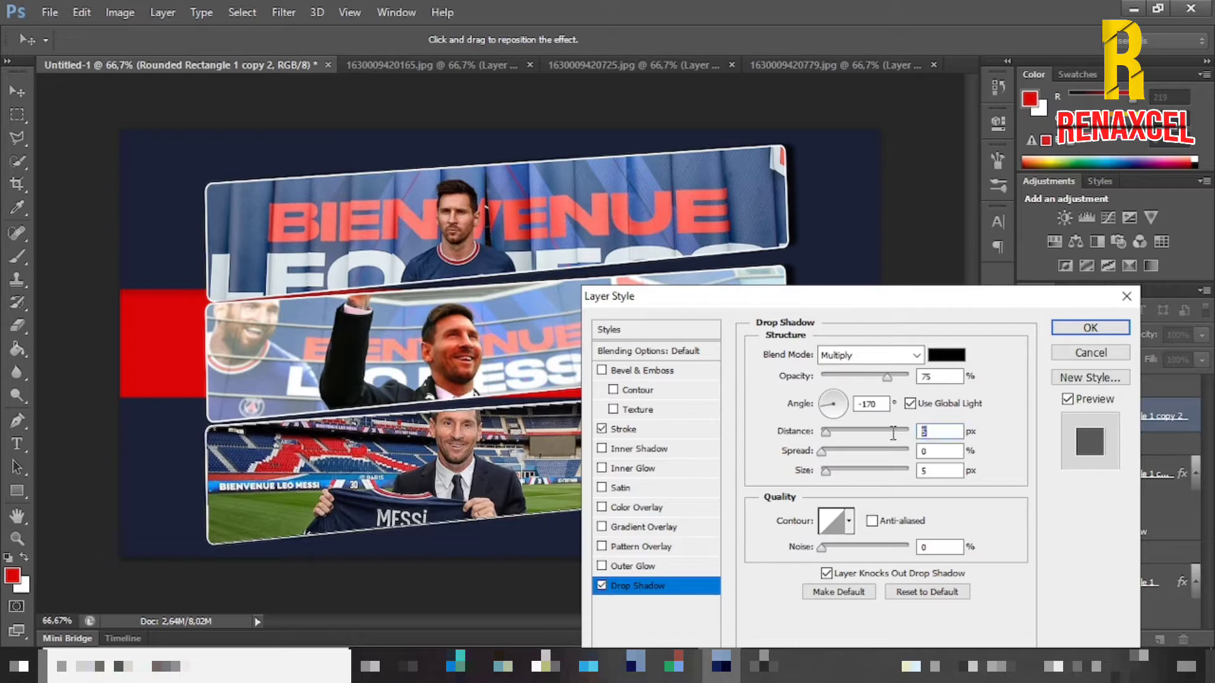
text(16)
key(Tab)
text(12)
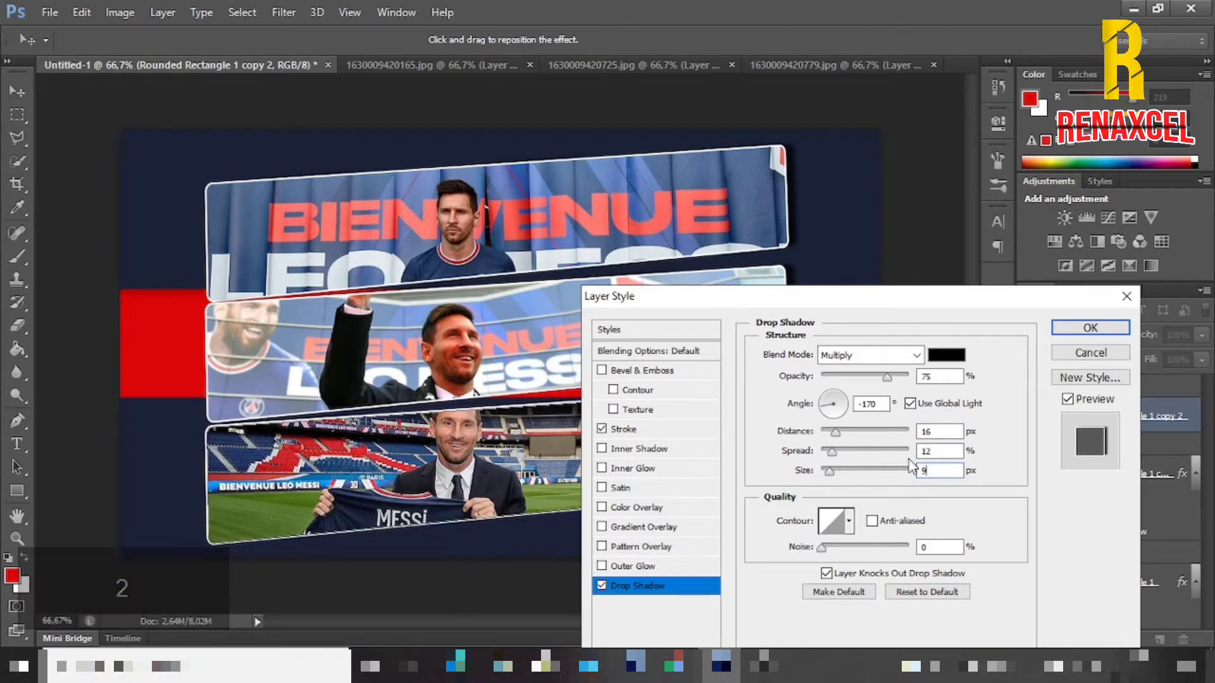
click(1085, 327)
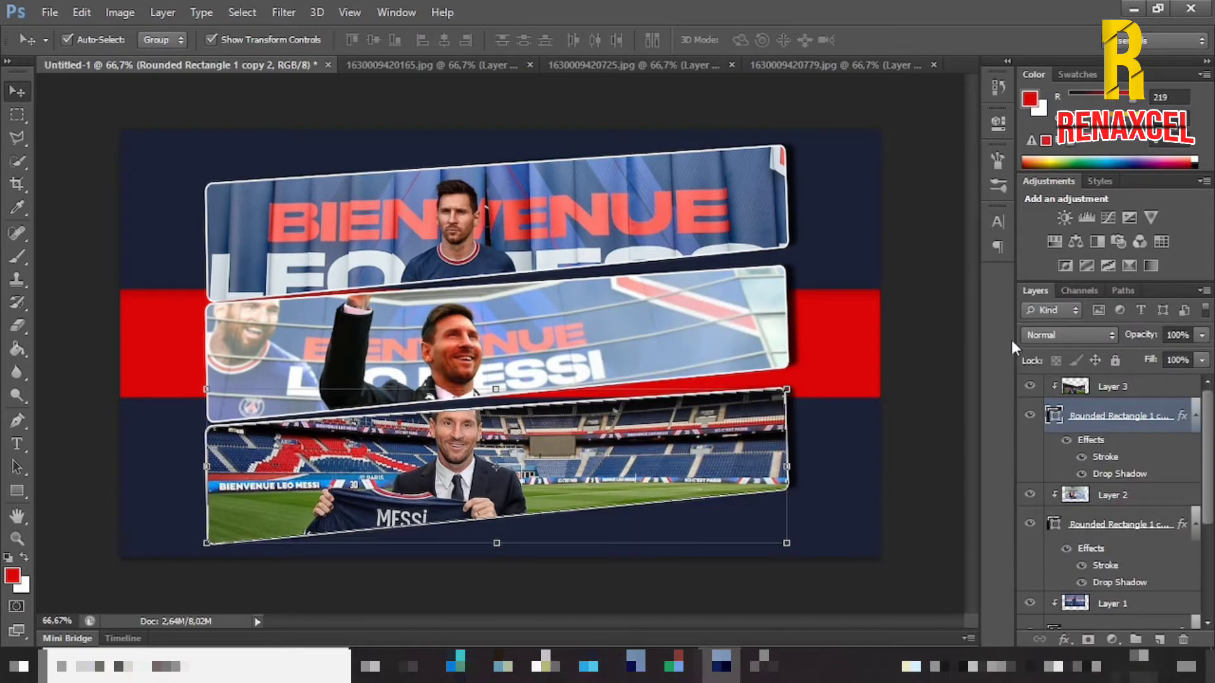
click(938, 346)
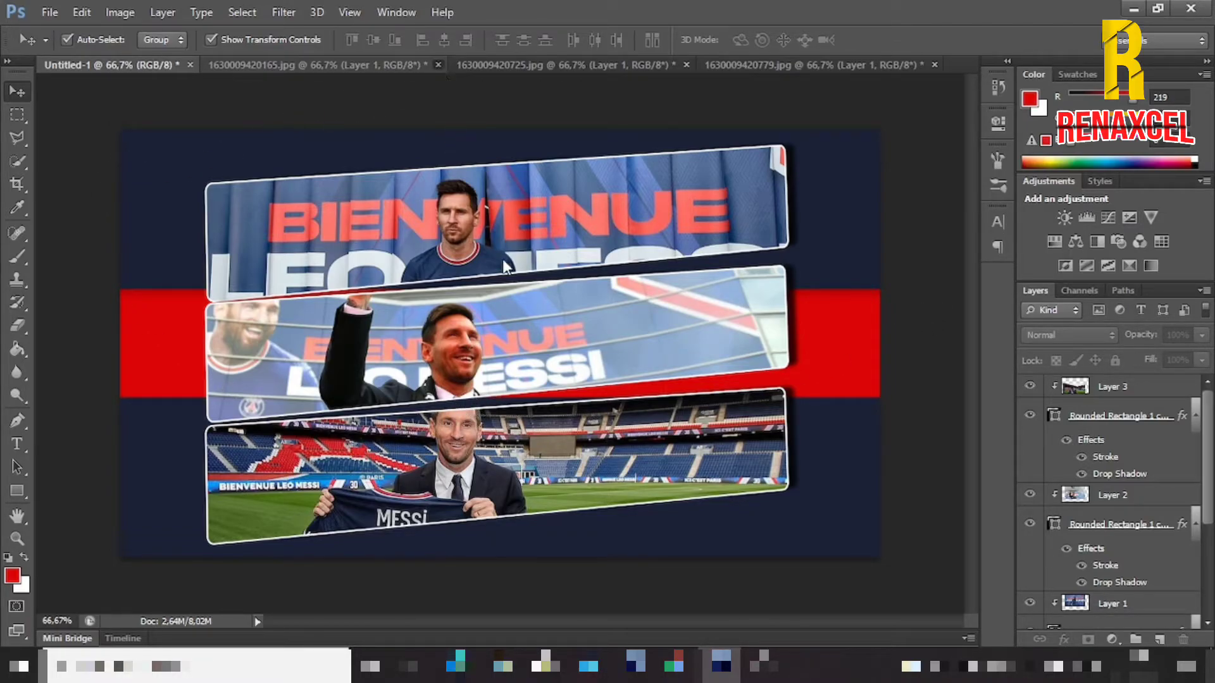
click(437, 64)
click(574, 251)
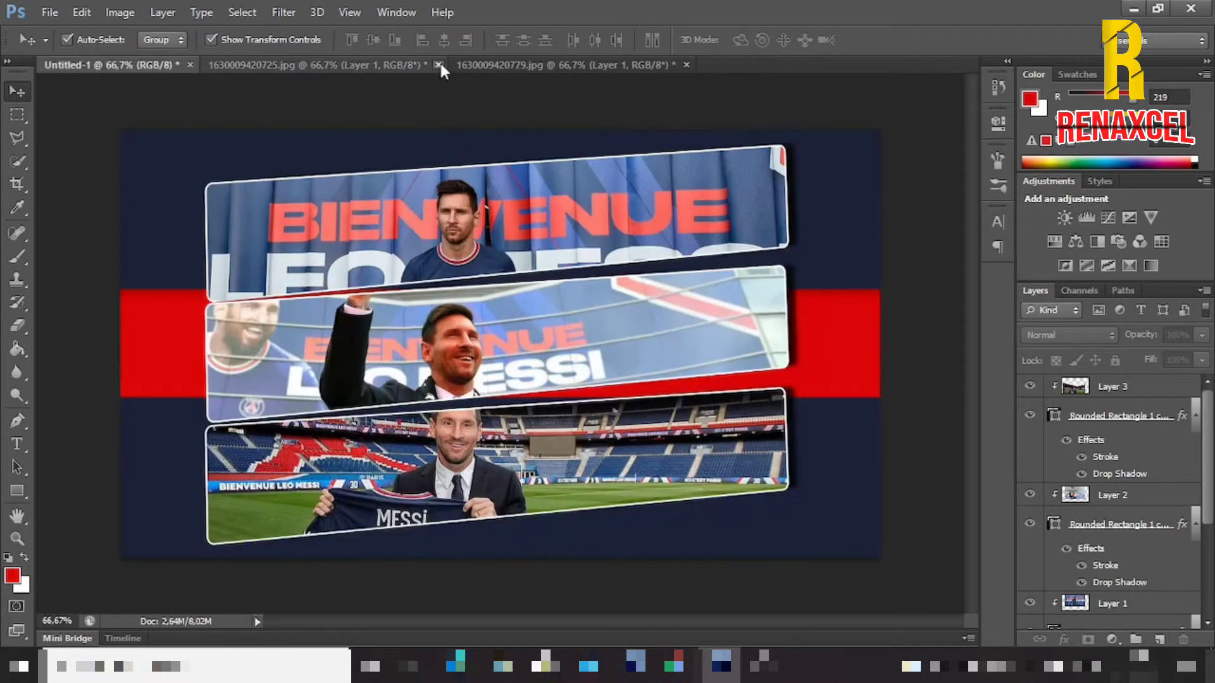
click(438, 65)
click(575, 253)
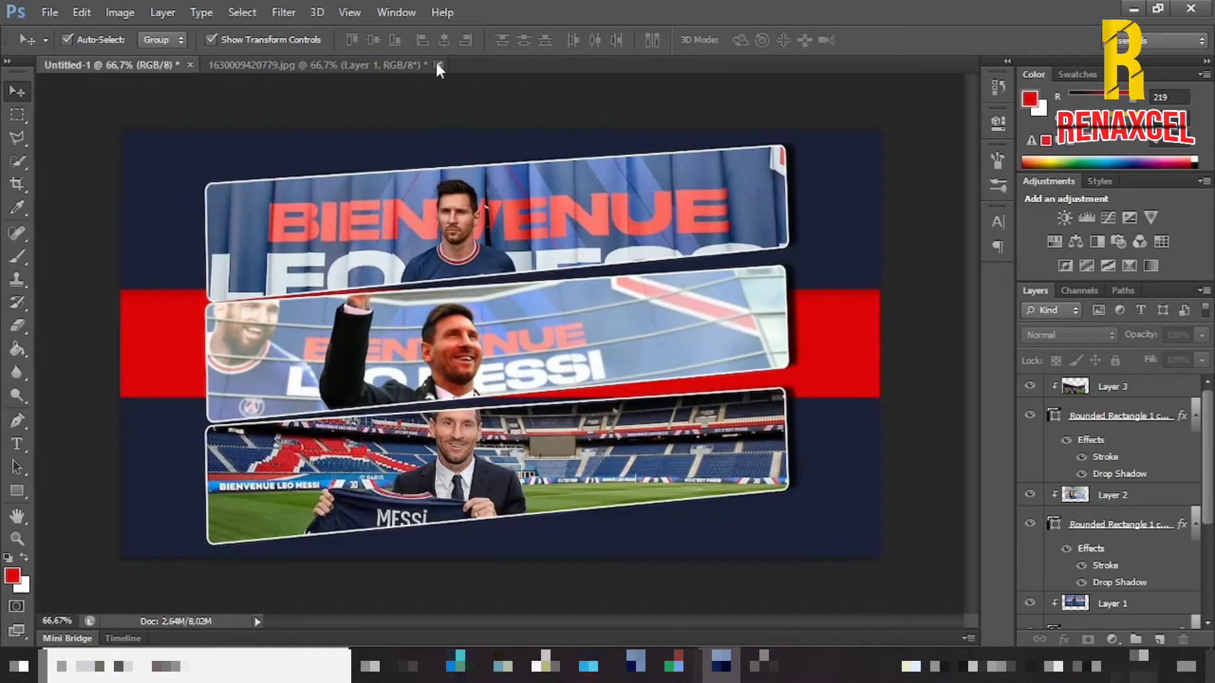
click(438, 65)
click(589, 256)
Step: Open the Paris Saint-Germain logo PNG and the 5_free_paper texture image from the LEO MESSI folder
click(50, 13)
click(59, 40)
click(628, 225)
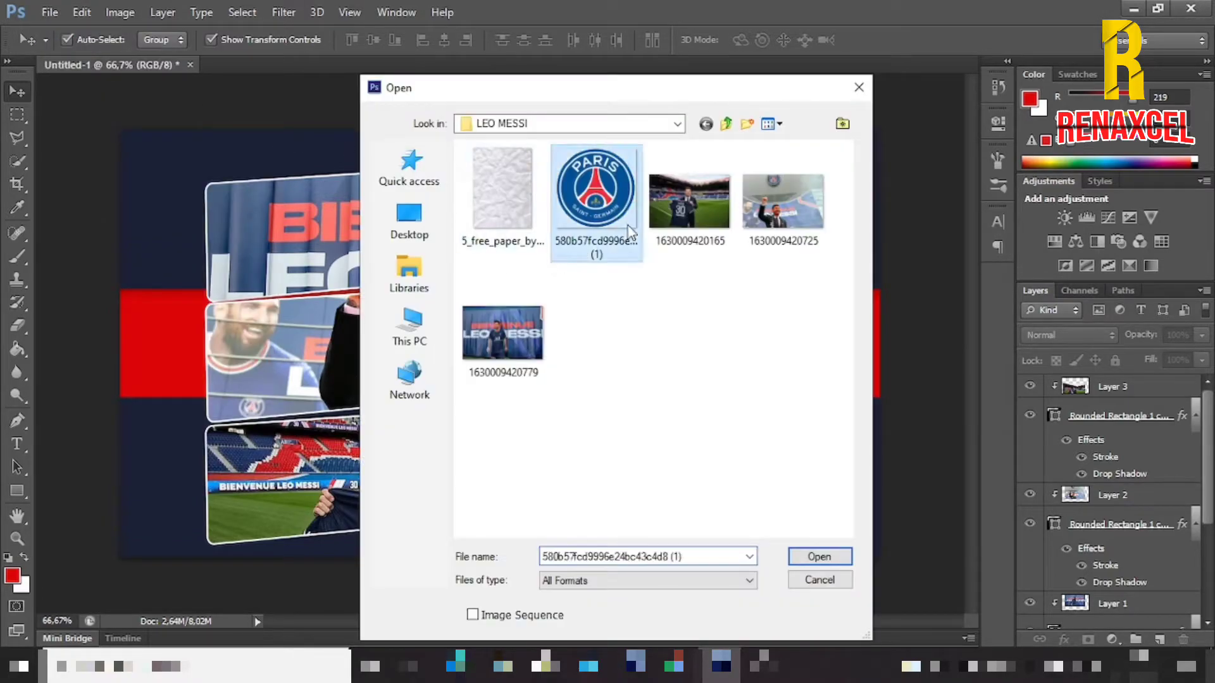
ctrl+click(507, 214)
click(819, 557)
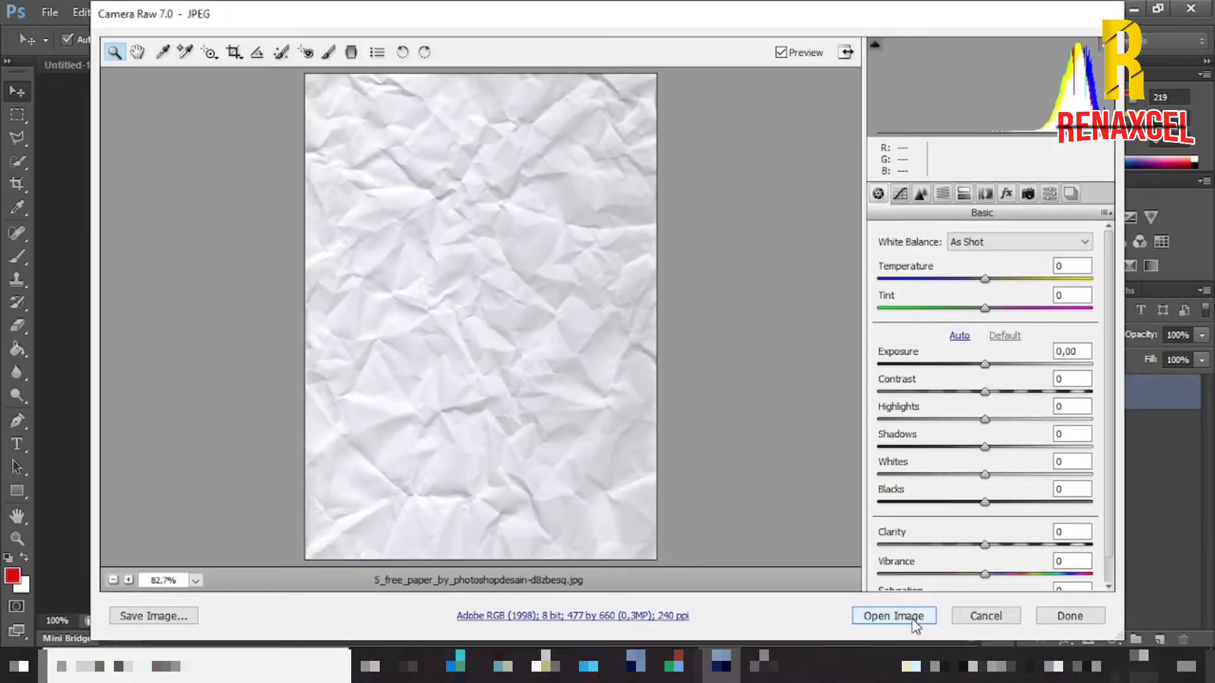
click(913, 621)
Step: Copy the PSG logo into the Untitled-1 design and place its layer directly above the red stripe's Rectangle 1 layer
click(416, 66)
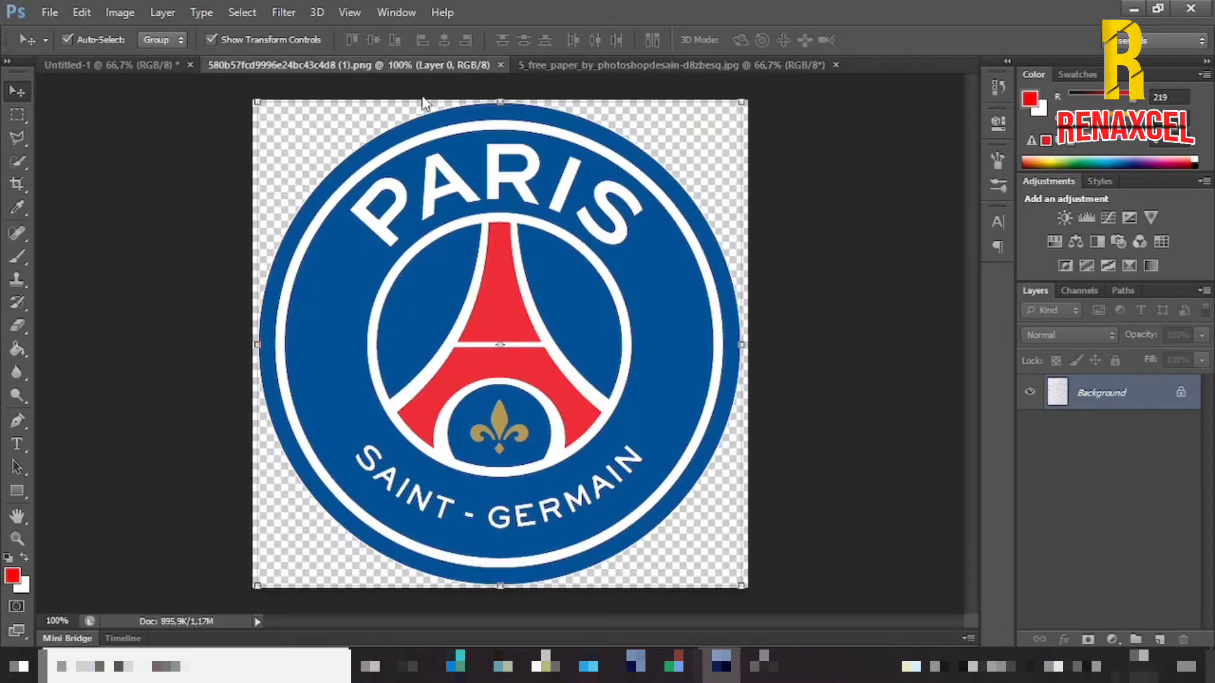
drag(493, 288, 381, 207)
drag(504, 287, 504, 290)
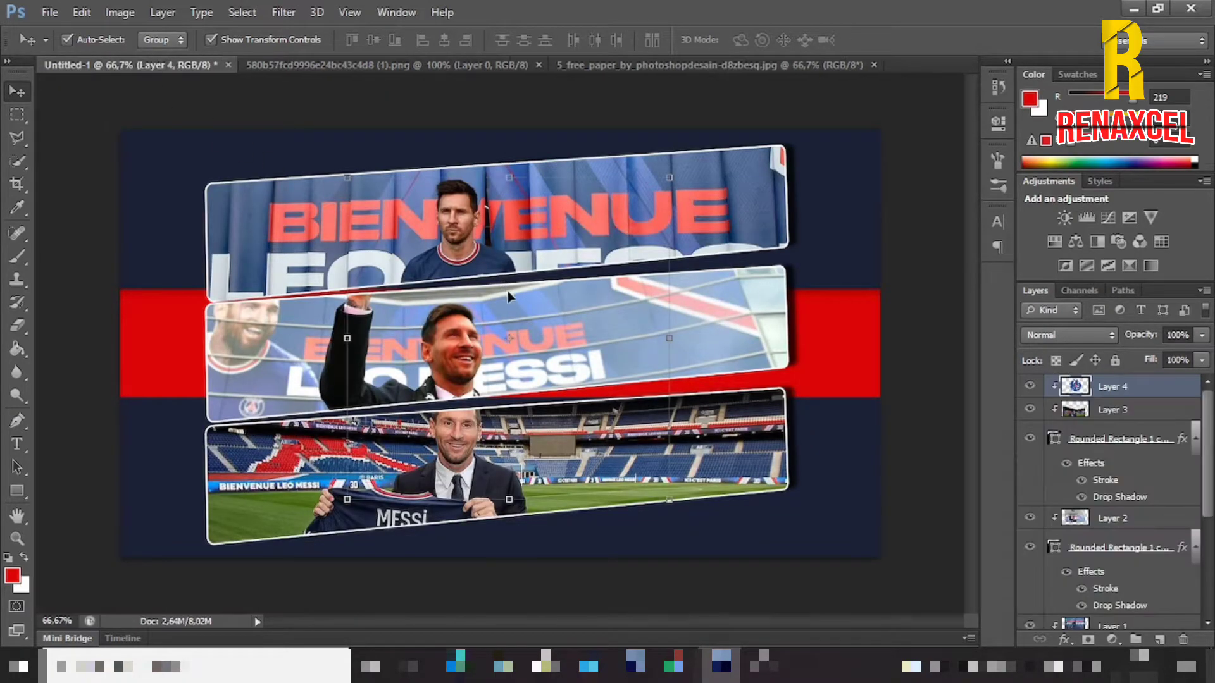
drag(1142, 388, 1143, 626)
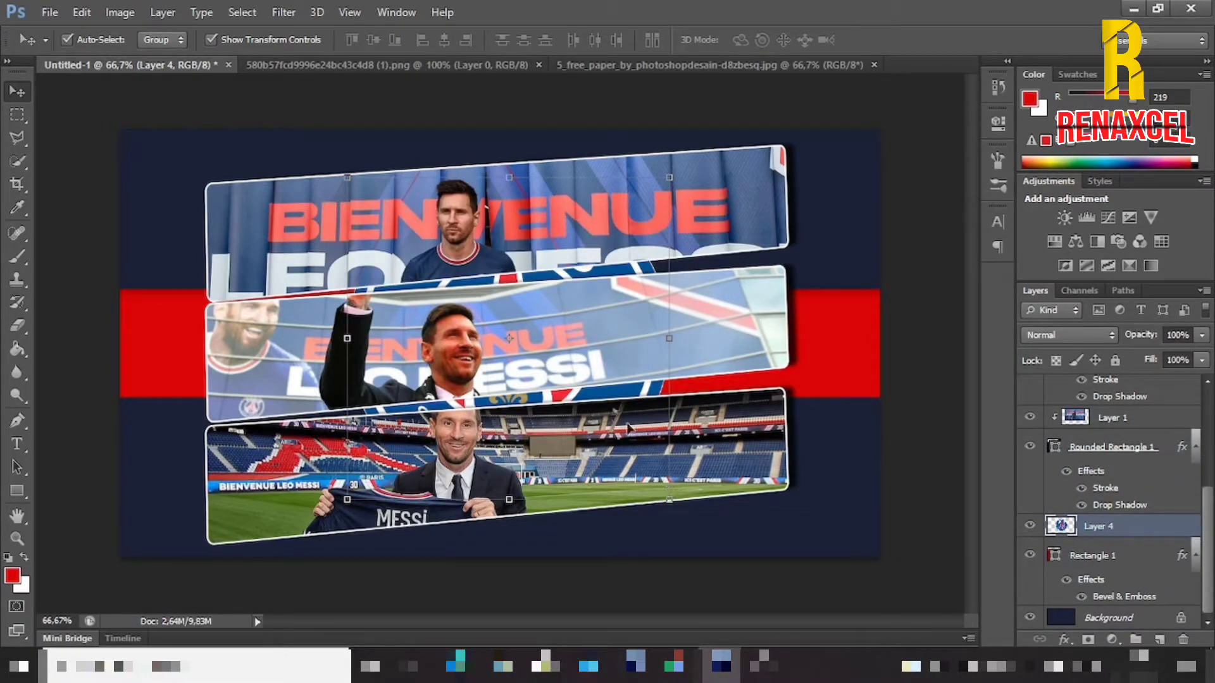
Step: Centre the PSG logo horizontally and vertically on the canvas
key(ctrl+a)
click(443, 40)
click(374, 40)
key(ctrl+d)
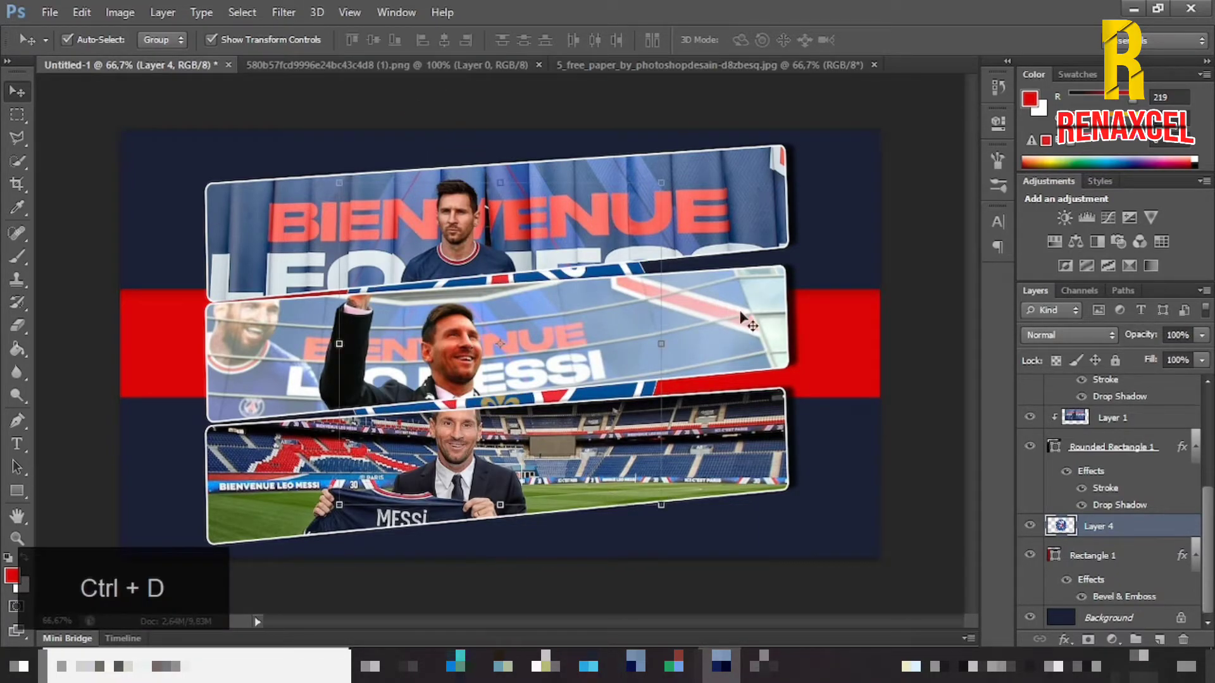
Step: Duplicate the logo, scale it to about 70%, rotate it about -35° and place it half off the canvas's upper-right edge
key(ctrl+j)
key(ctrl+t)
drag(626, 323, 1049, 214)
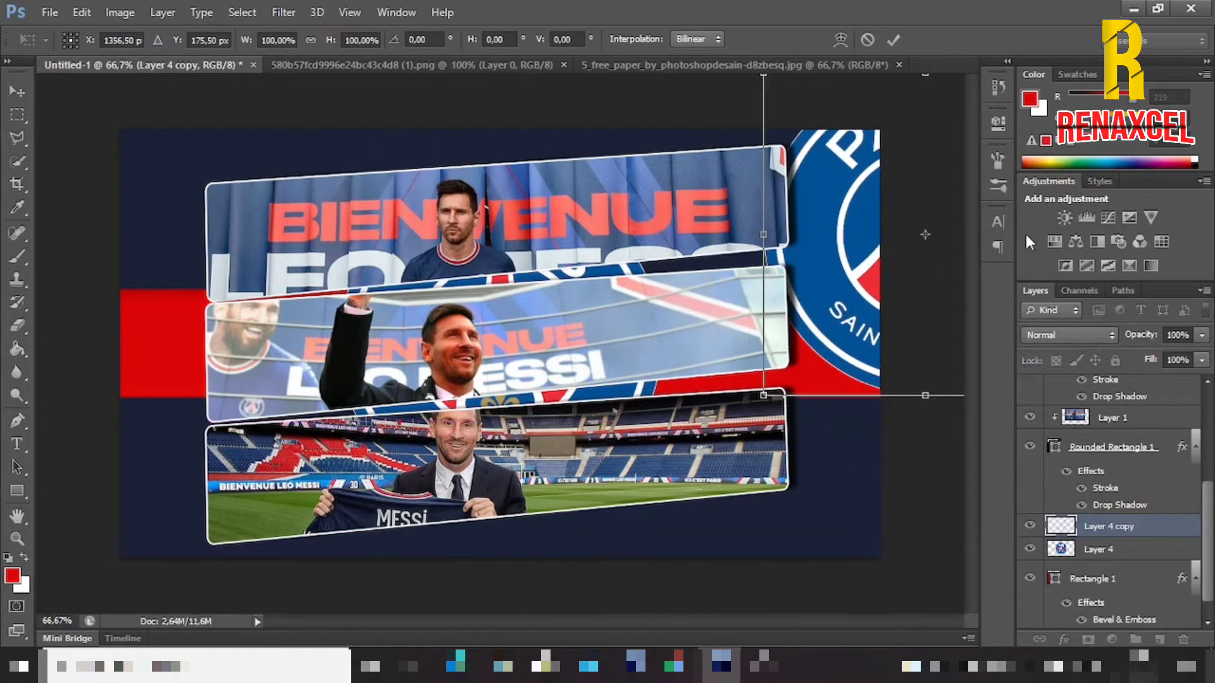
drag(762, 394, 813, 345)
drag(793, 100, 768, 203)
mouse_move(840, 228)
mouse_down()
mouse_move(810, 213)
mouse_move(813, 186)
mouse_move(807, 213)
mouse_move(820, 221)
mouse_up()
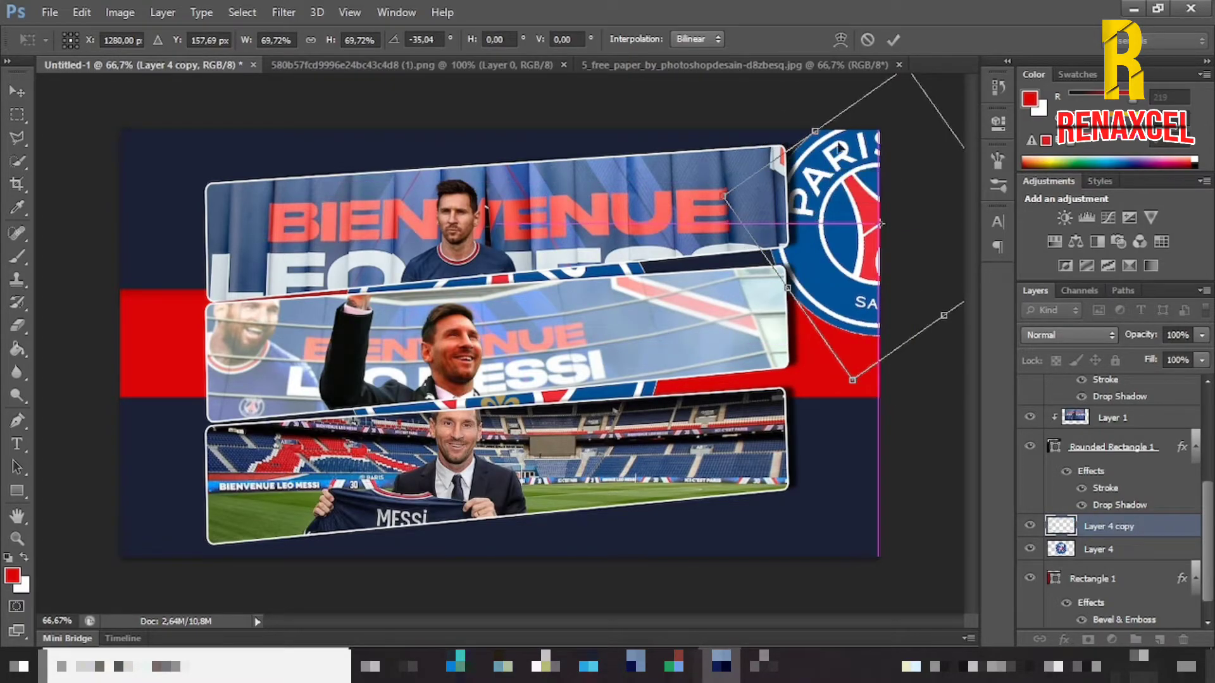
click(892, 40)
Step: Duplicate the upper-right logo, rotate the copy about 47°, shrink it and place it partly off the canvas's lower-left edge
key(ctrl+j)
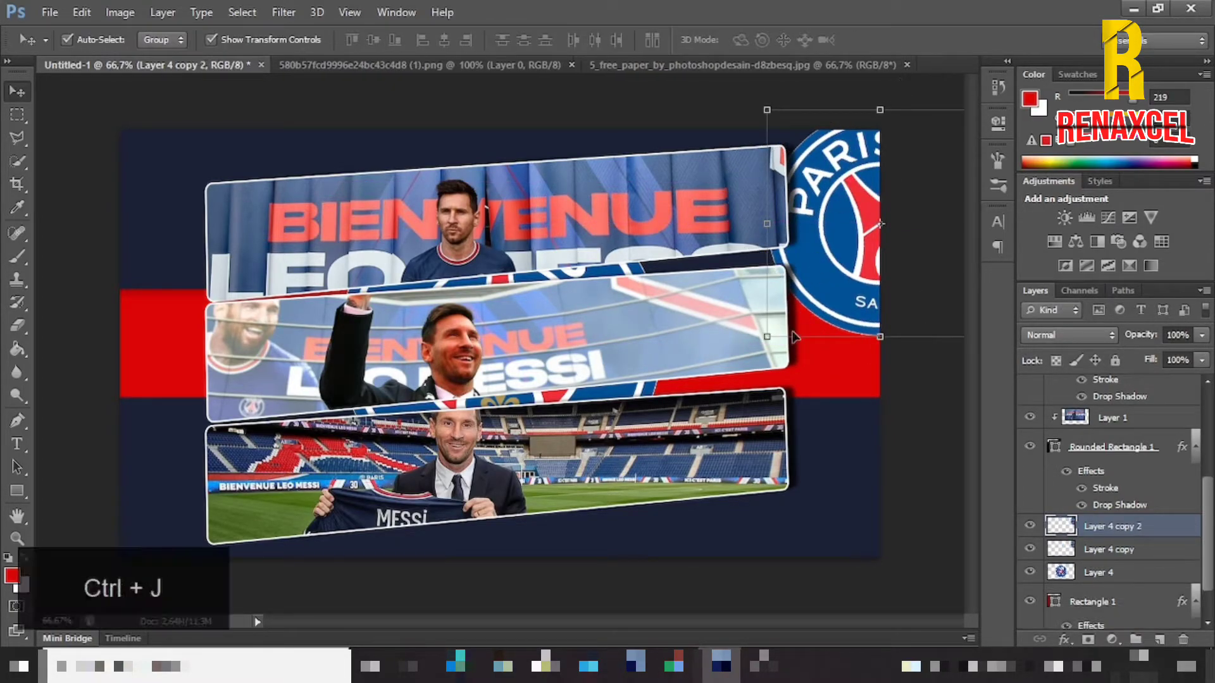
drag(840, 297, 128, 545)
drag(297, 352, 345, 494)
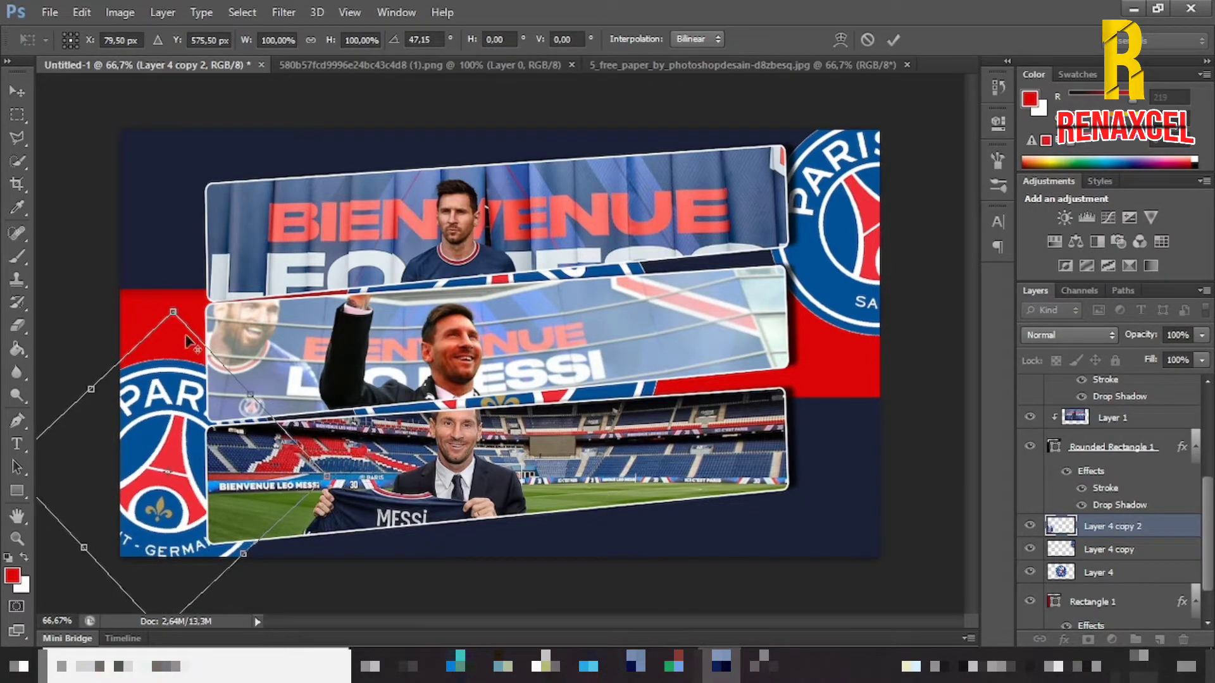
key(alt+shift)
drag(173, 312, 174, 359)
key(shift+alt)
drag(169, 432, 162, 431)
click(893, 41)
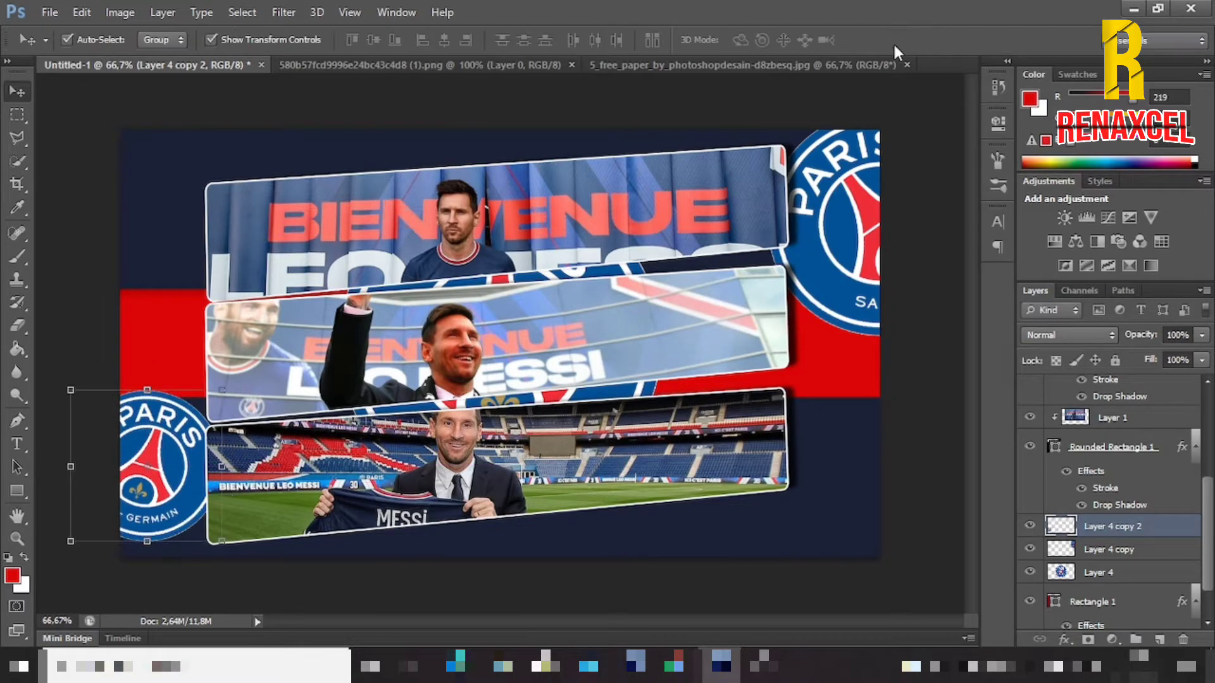
Step: Duplicate the lower-left logo, scale the copy to about 61%, rotate it about -19° and place it behind the first bar's upper-left corner
key(ctrl+j)
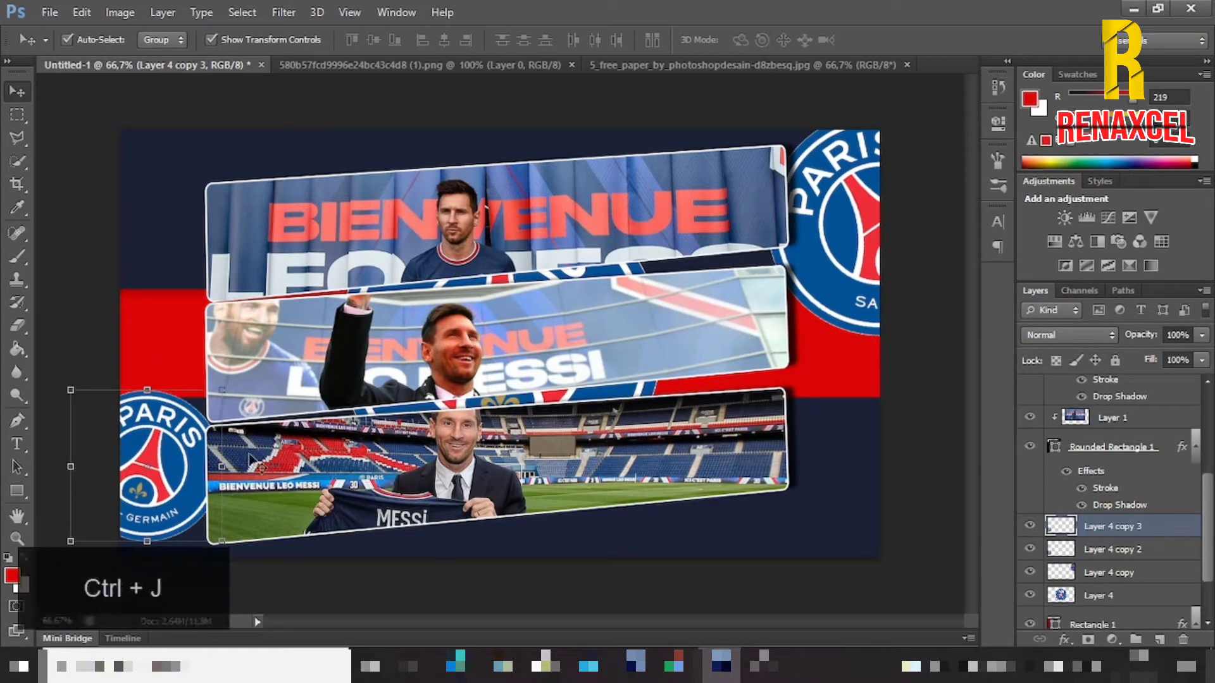
click(218, 390)
drag(193, 411, 280, 109)
key(shift+alt)
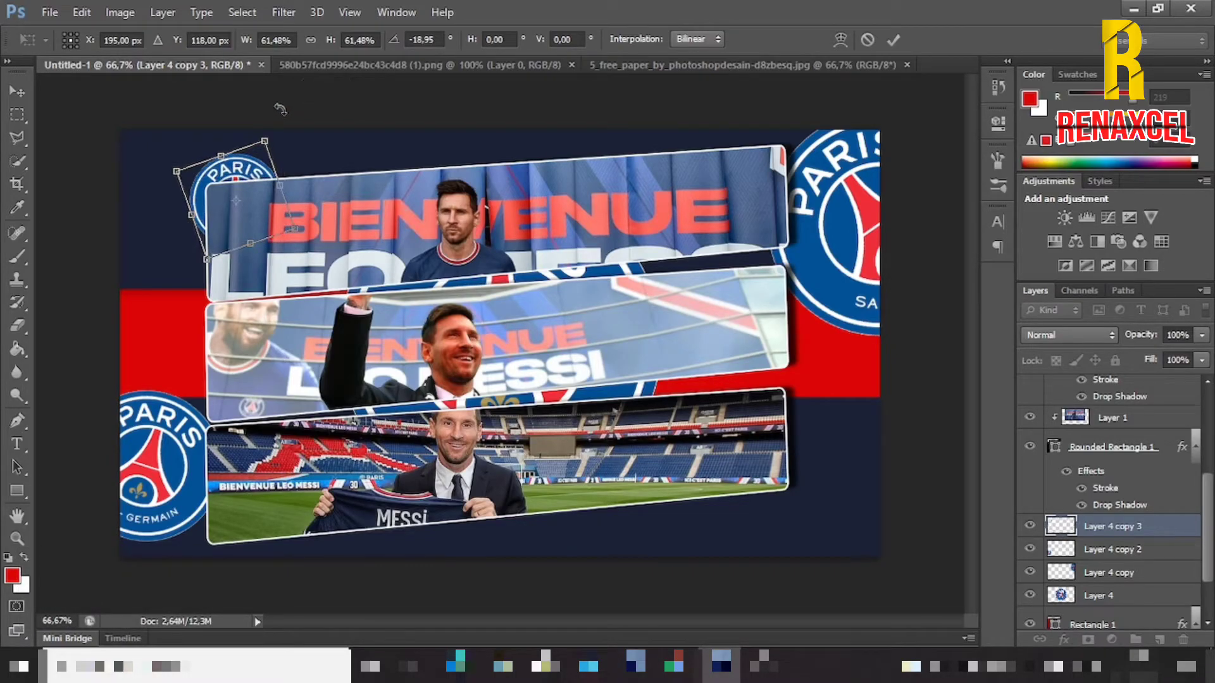
click(893, 33)
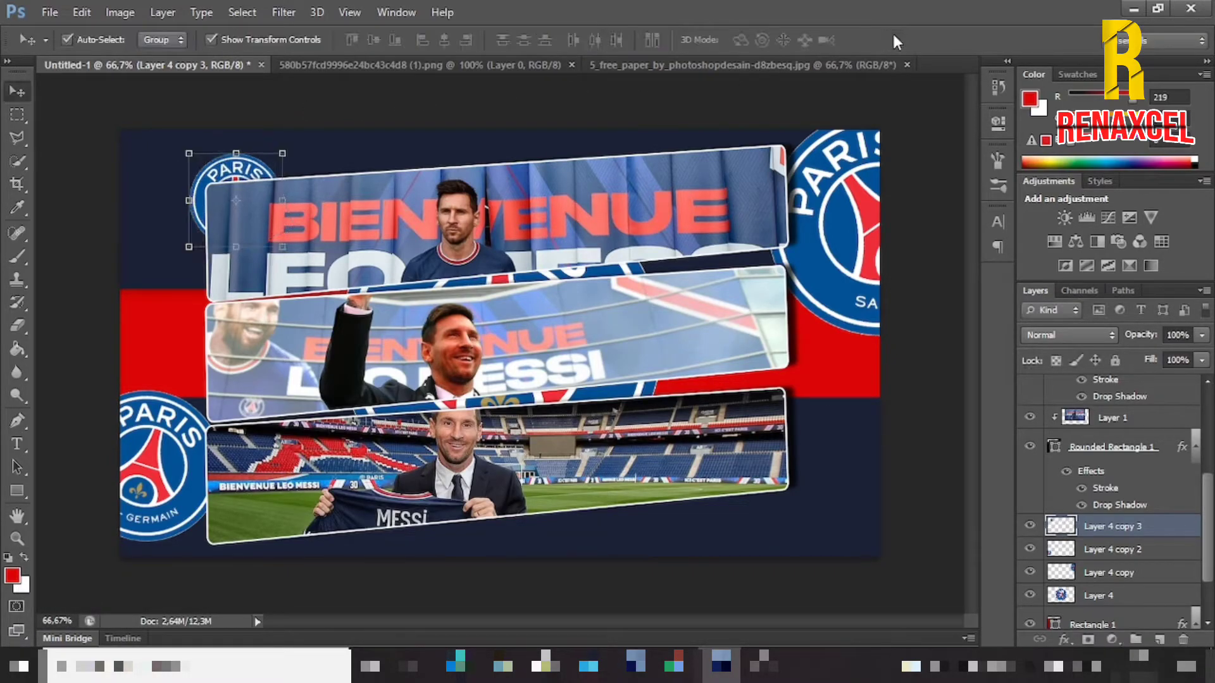
Step: Duplicate the small logo, rotate the copy about -9.5° and place it behind the bottom bar's lower-right end
key(ctrl+j)
key(ctrl+t)
drag(280, 234, 746, 508)
drag(784, 551, 795, 539)
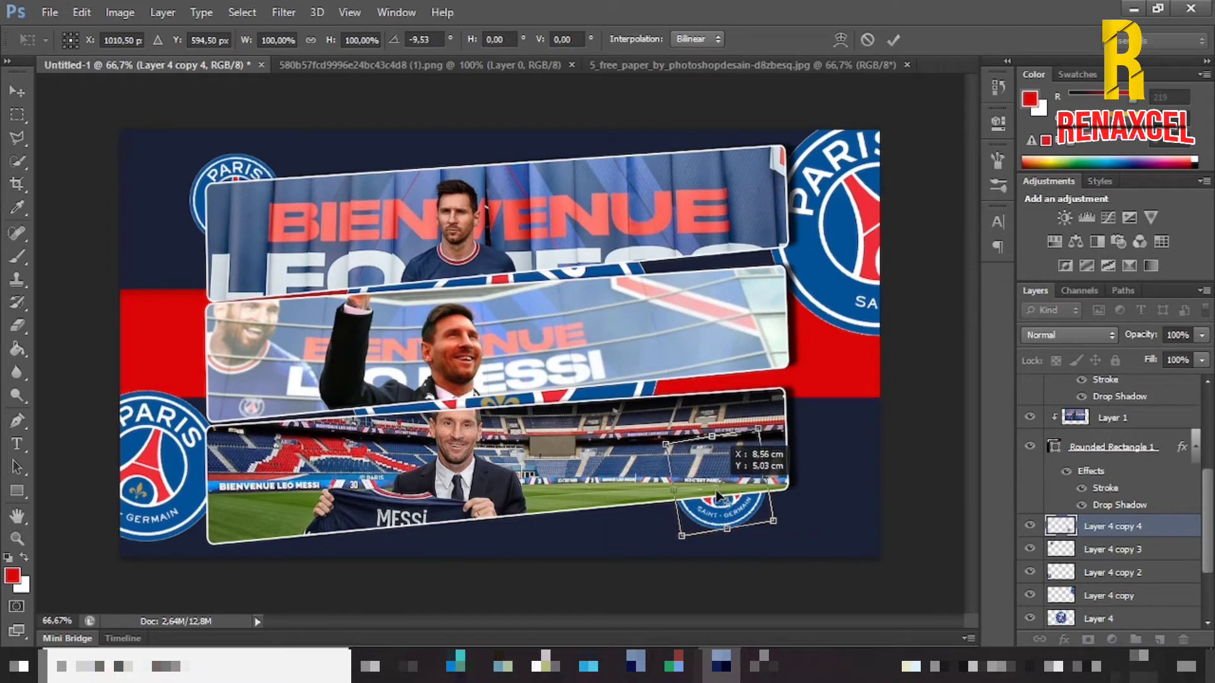
drag(716, 492, 725, 500)
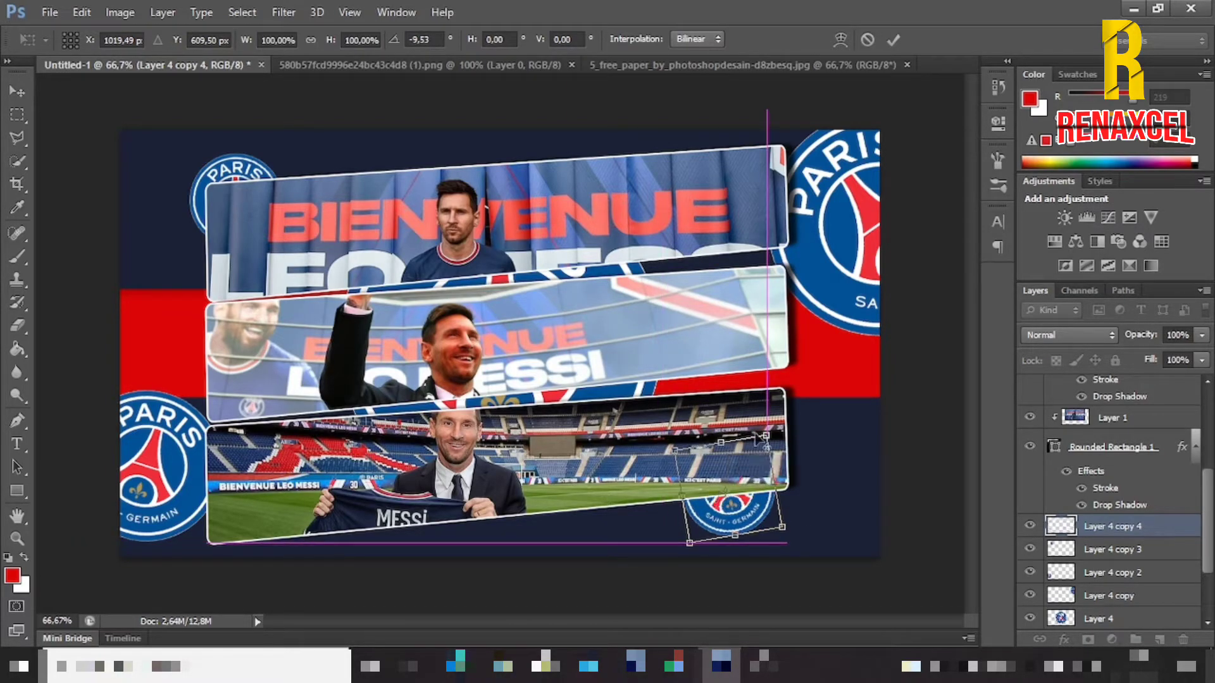
click(892, 40)
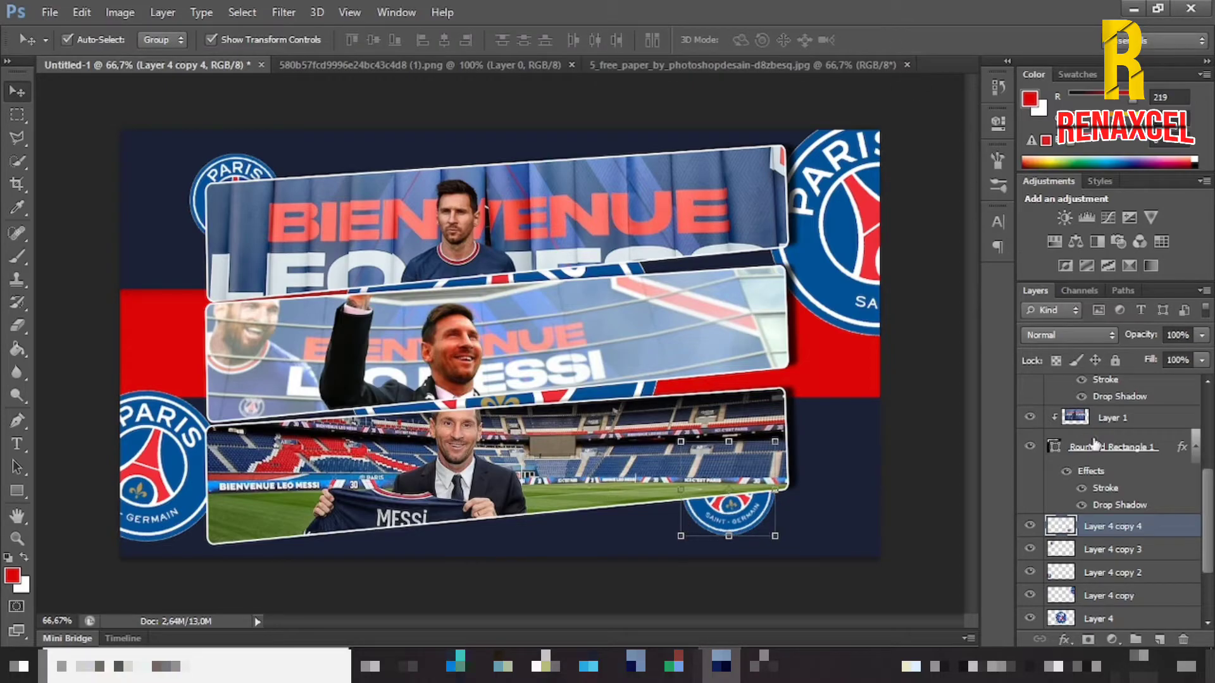
Step: Merge the five logo layers into one and apply a Gaussian Blur with a 5.1 px radius
shift+click(1124, 618)
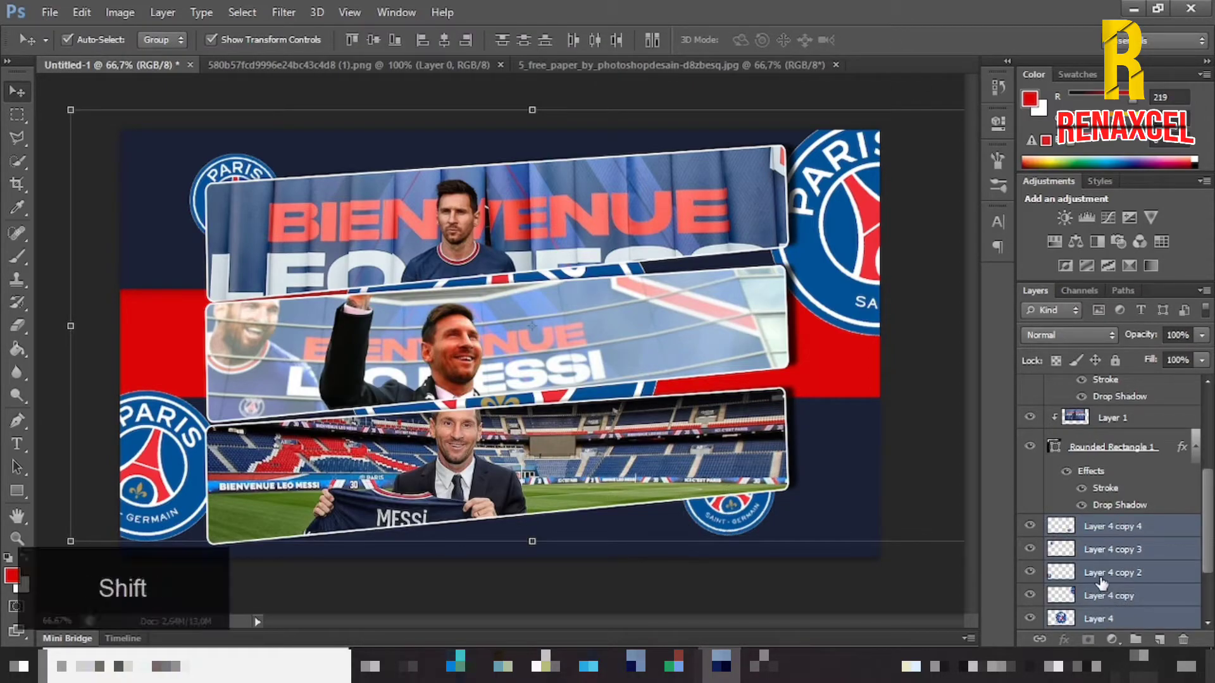
key(ctrl+e)
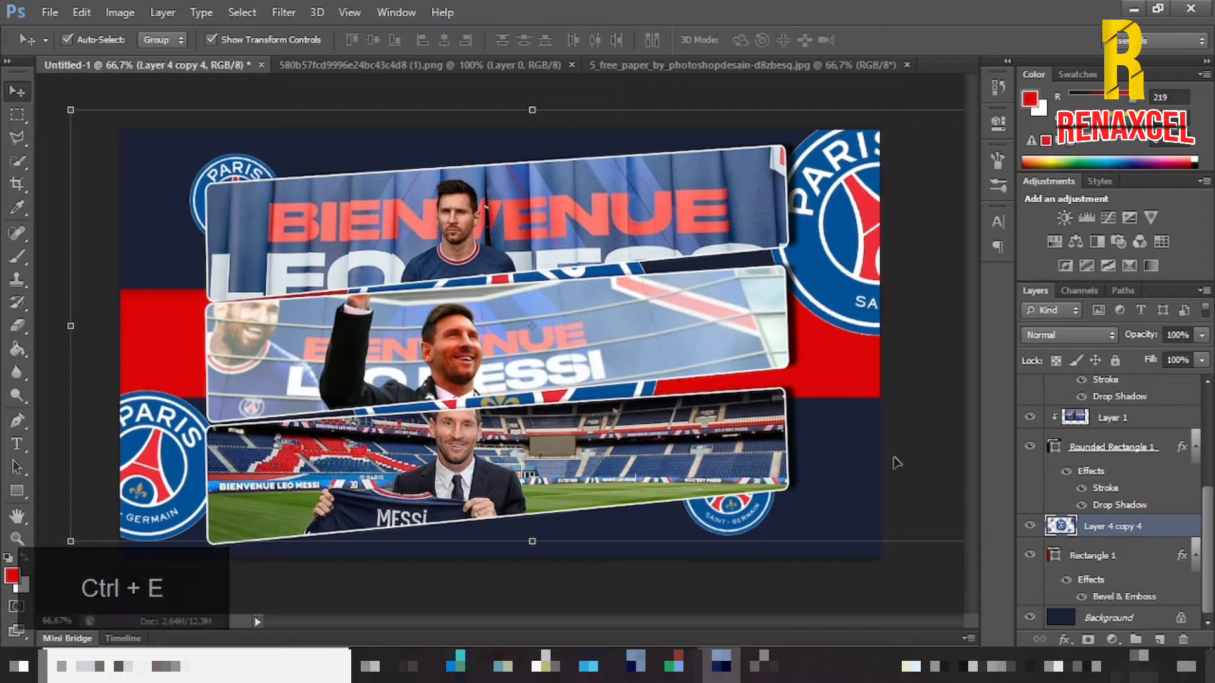
click(283, 12)
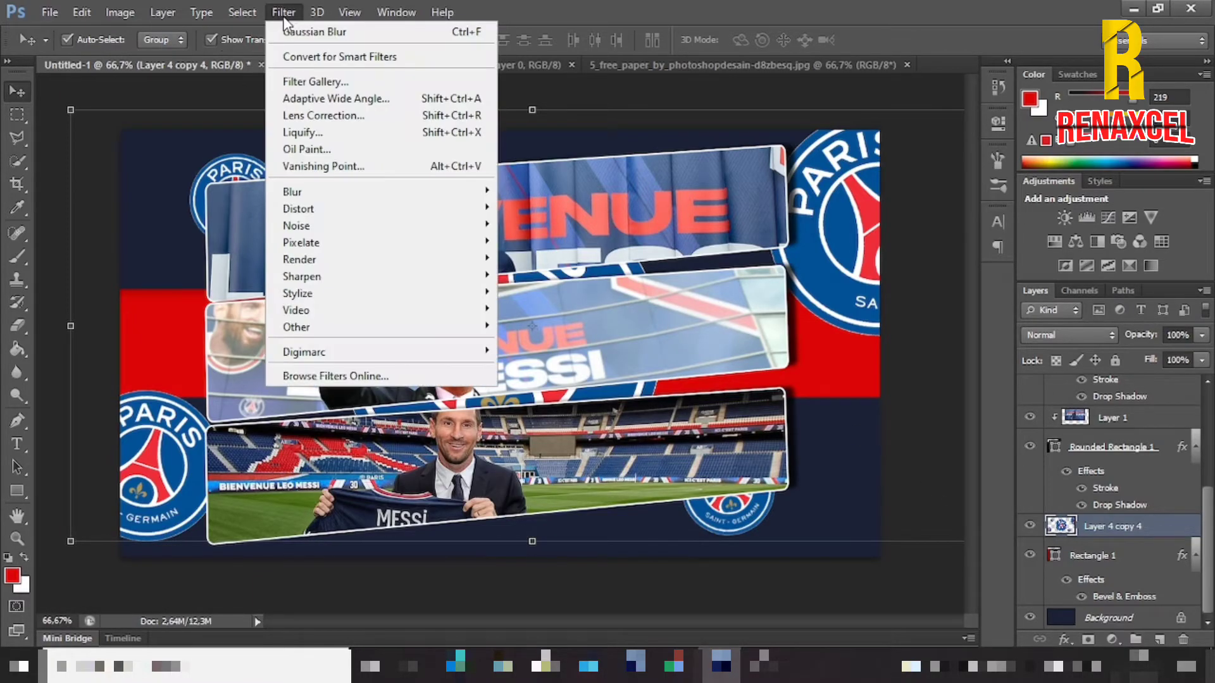
mouse_move(313, 193)
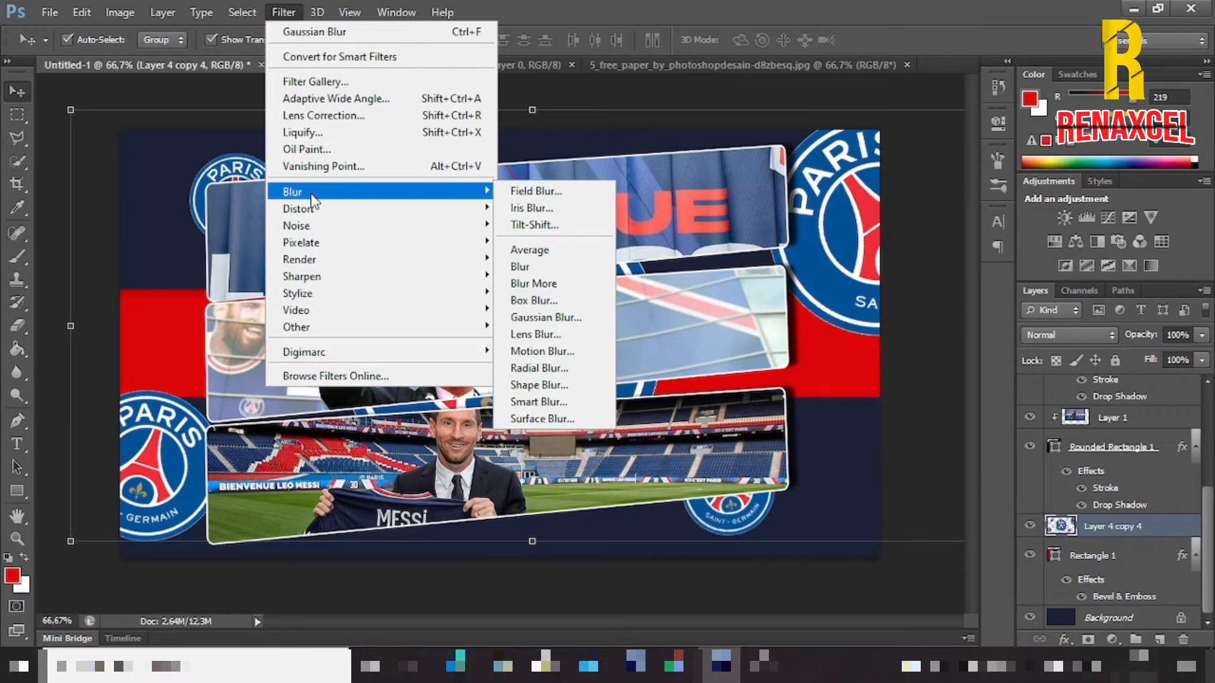
click(546, 317)
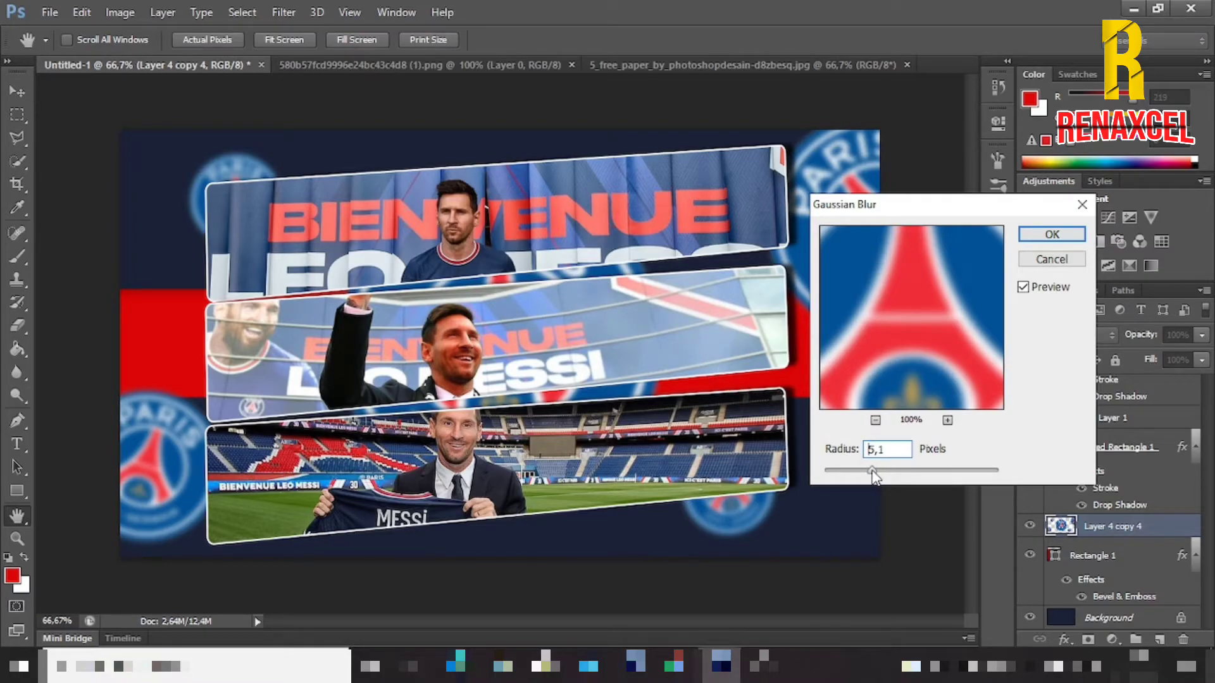
click(1043, 239)
key(v)
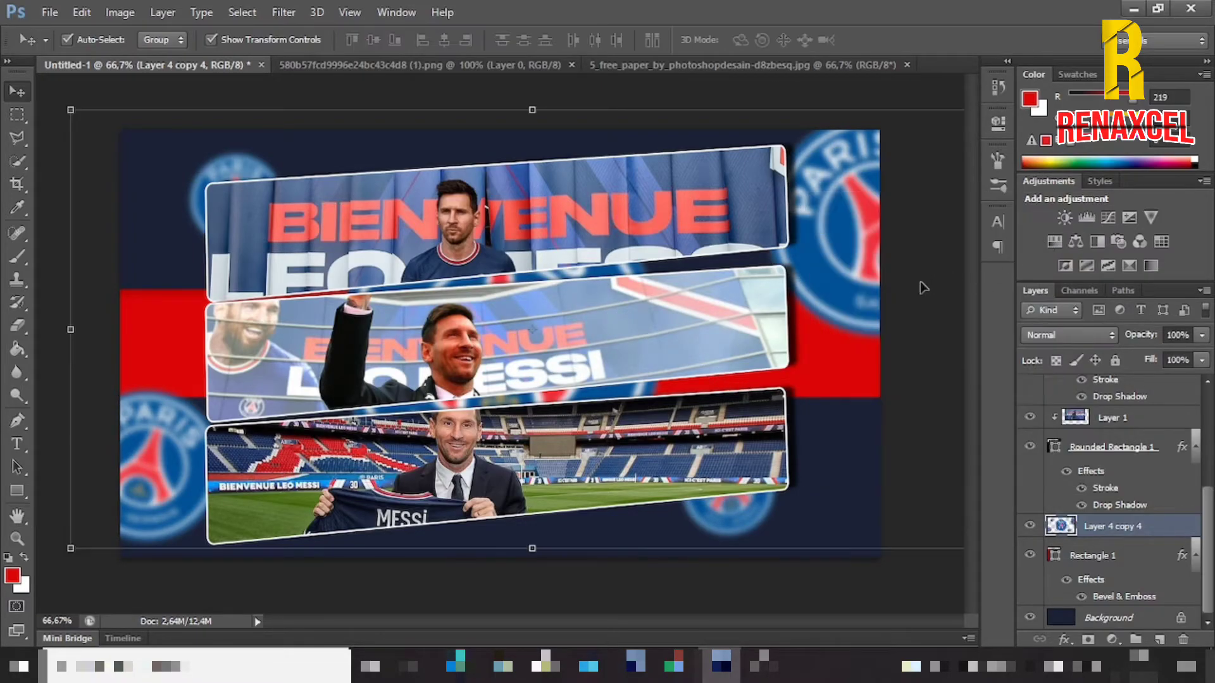
click(916, 288)
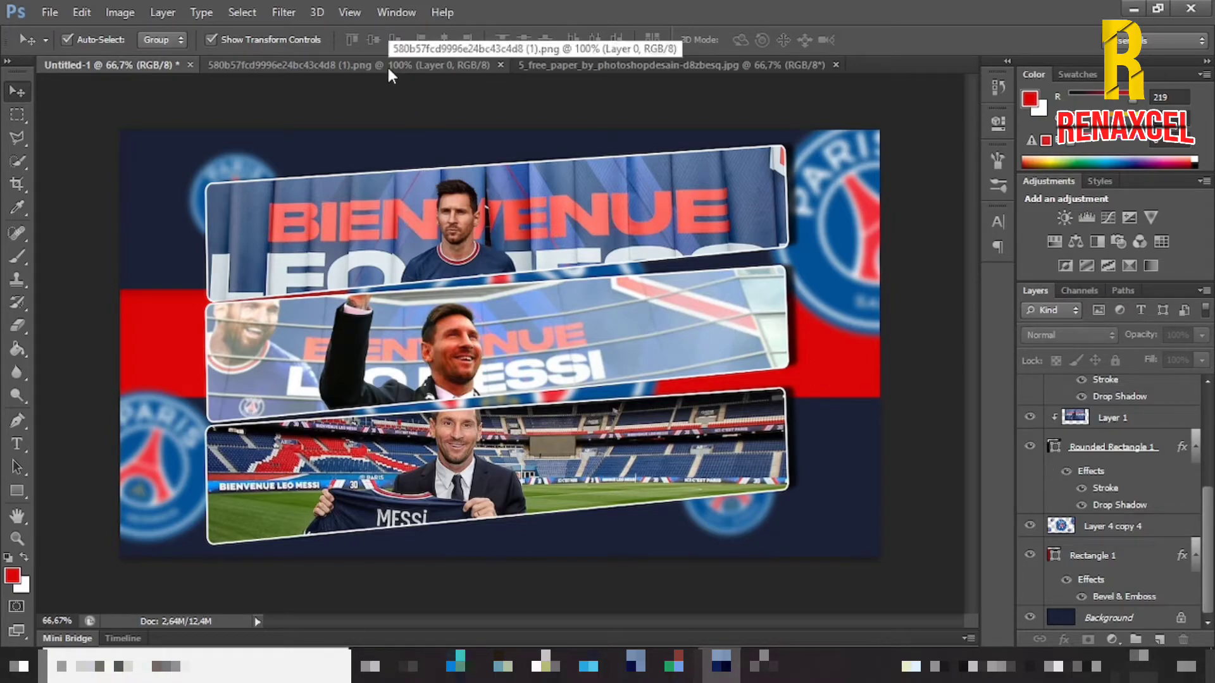
Step: Add the text LEO MESSI in 30 pt Arial Black, coloured #233656 from the jersey, and move its layer beneath the photo bars, above the logos
click(17, 444)
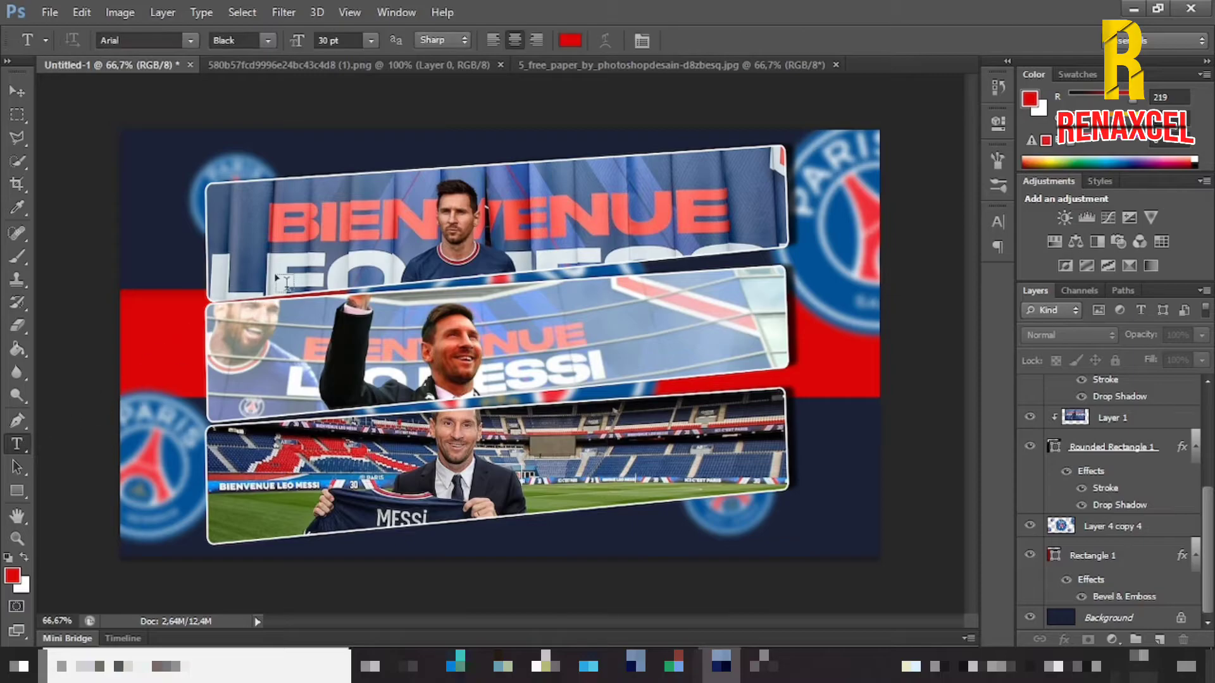
click(569, 41)
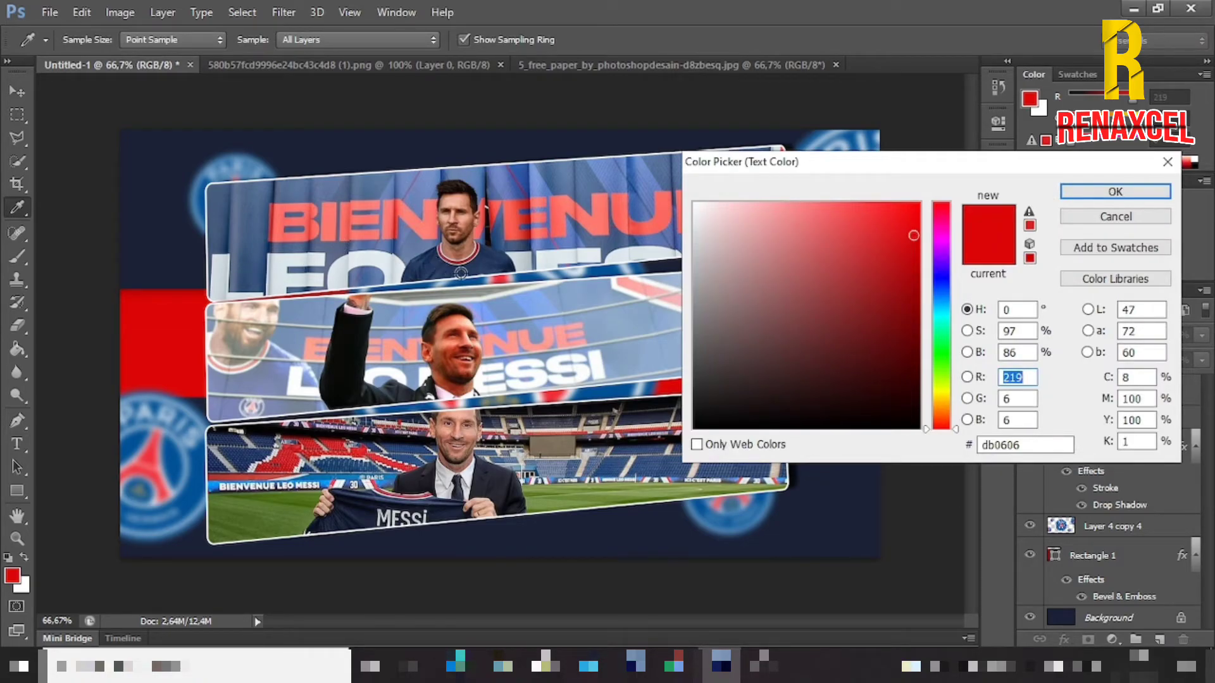
click(461, 273)
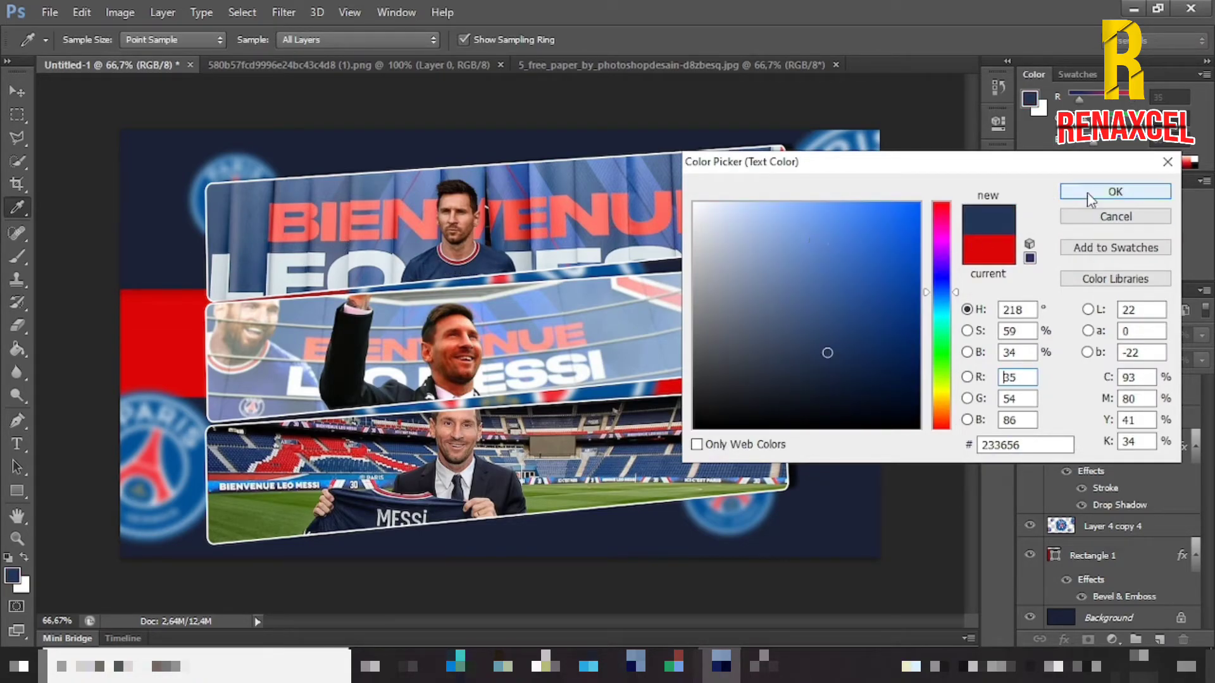
click(1115, 191)
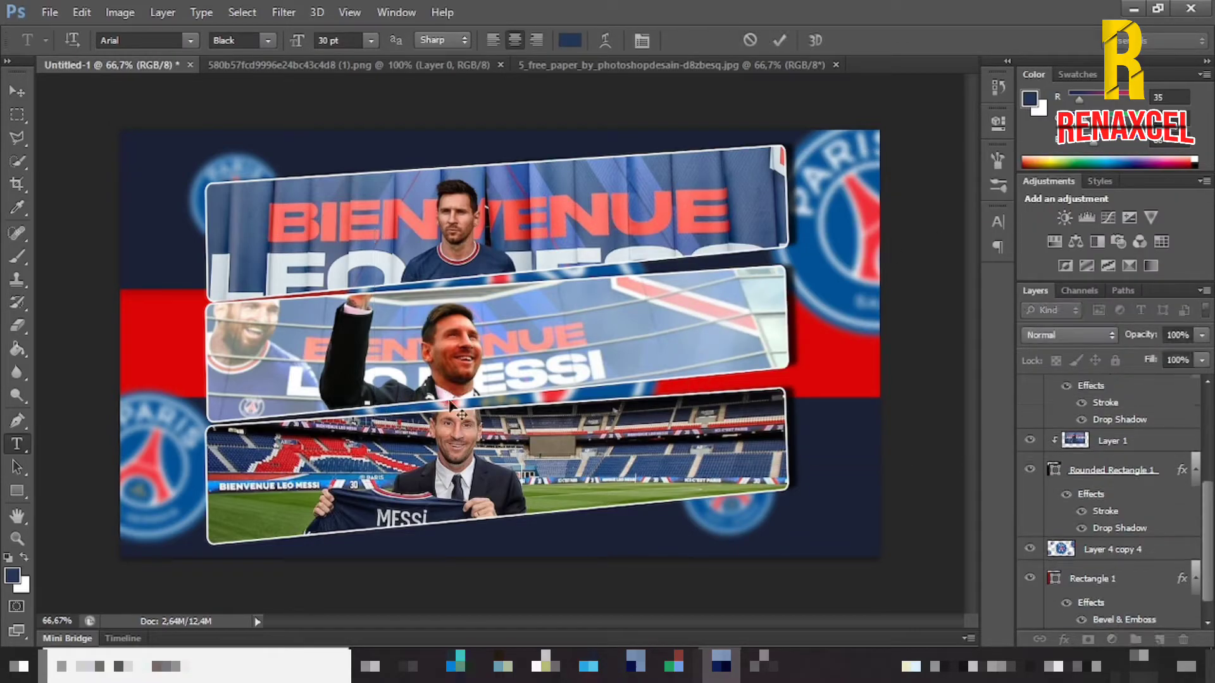
text(LEO )
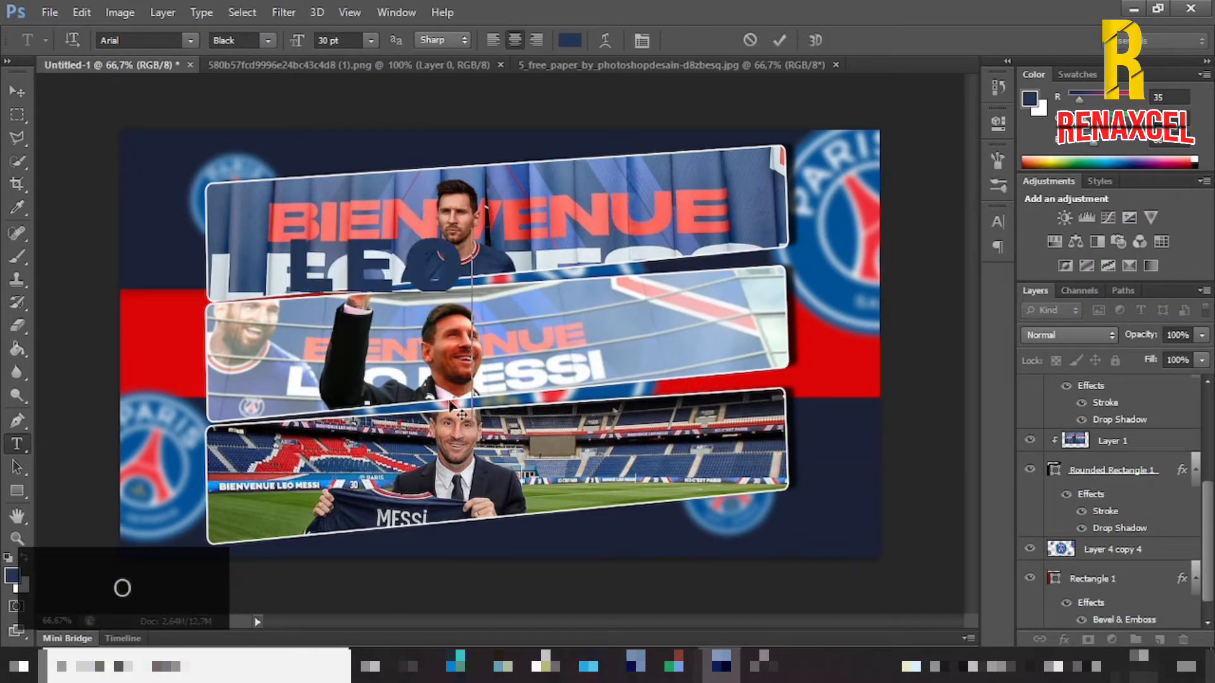
text(MESSI)
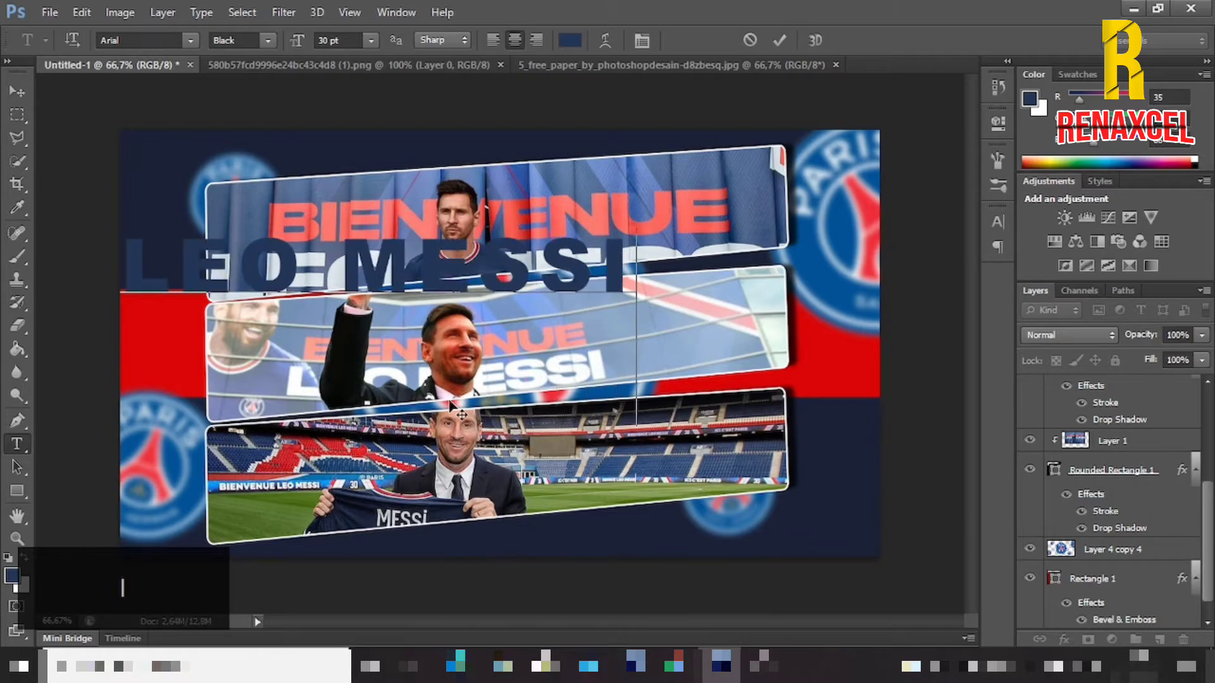
click(779, 41)
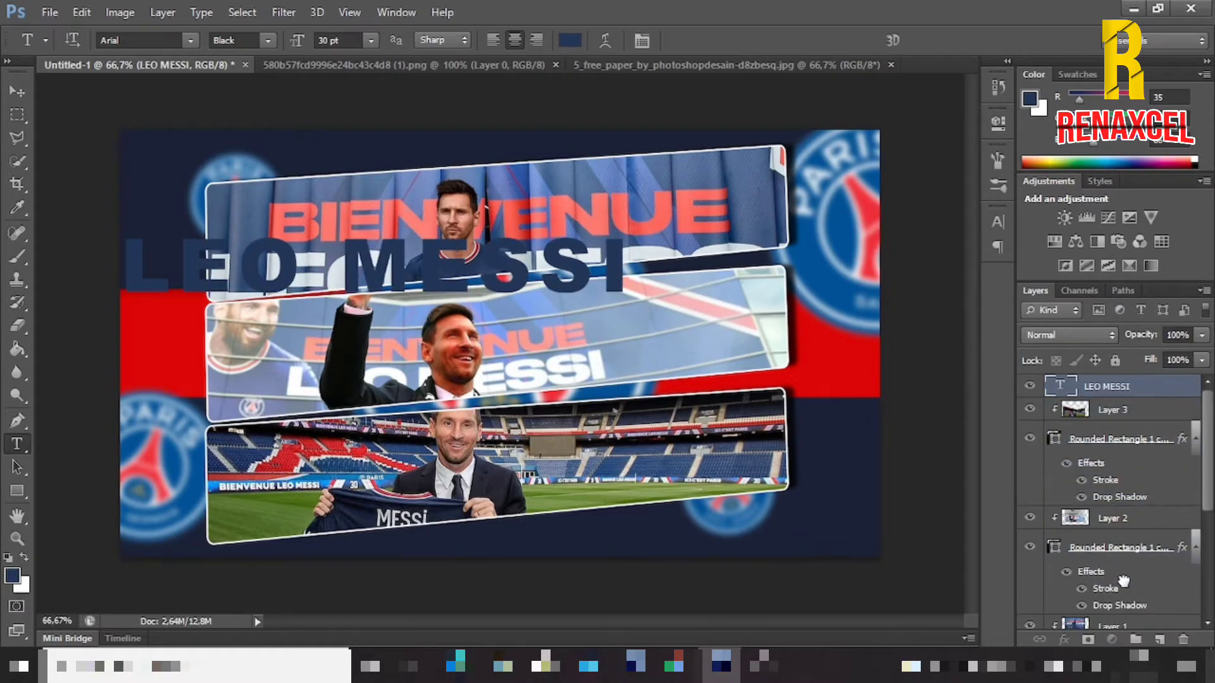
drag(1124, 581, 1124, 563)
drag(1148, 502, 1133, 598)
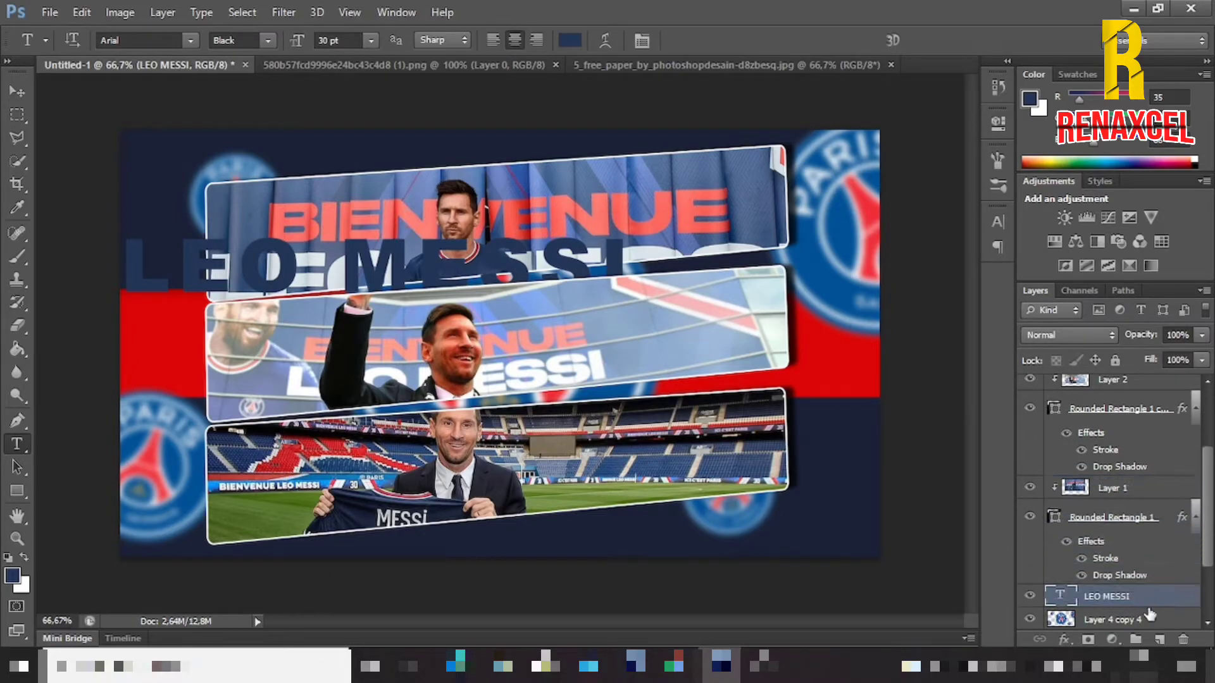
Step: Rotate the LEO MESSI text about -9.7°, scale it to about 169% and place it across the canvas's lower edge behind the bottom bar
click(15, 92)
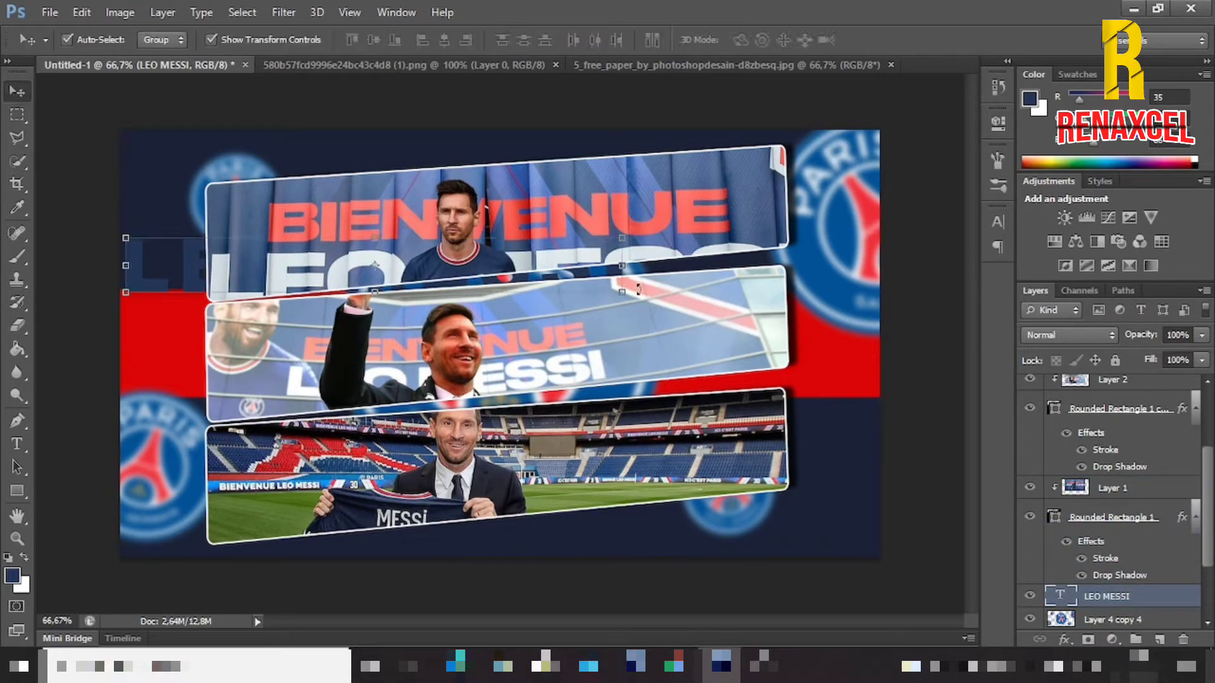
key(ctrl+t)
drag(650, 330, 684, 280)
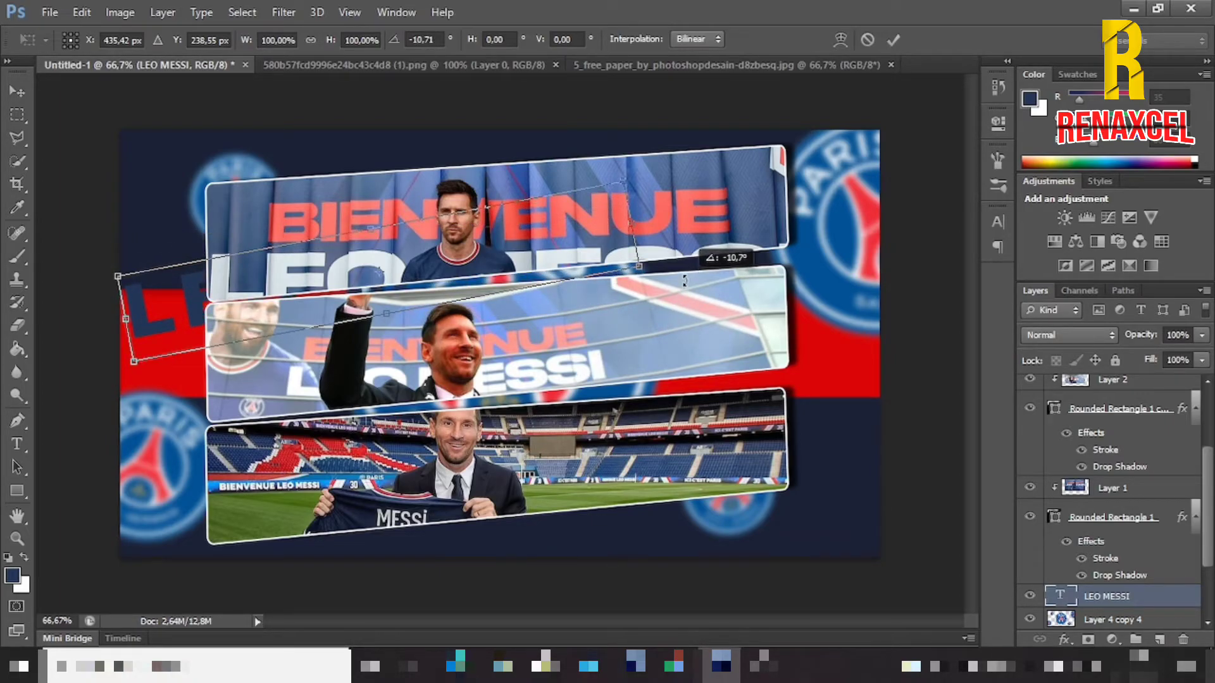
drag(684, 281, 683, 285)
drag(560, 275, 611, 340)
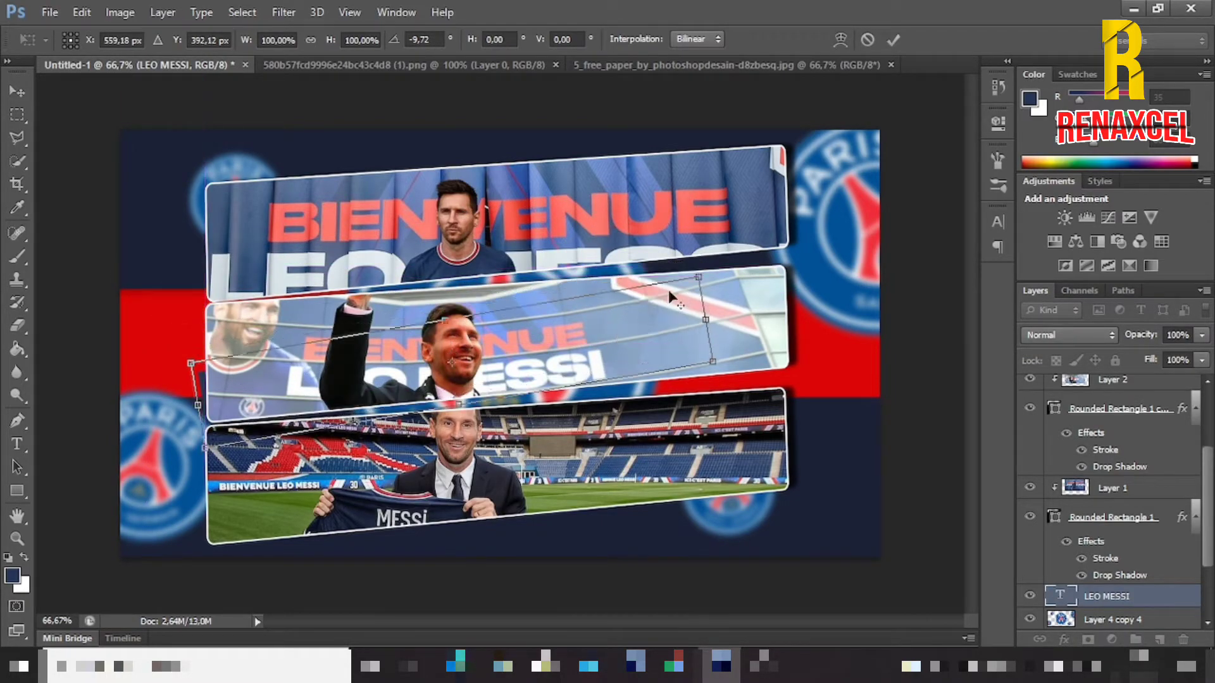
drag(693, 278, 881, 218)
drag(813, 288, 870, 465)
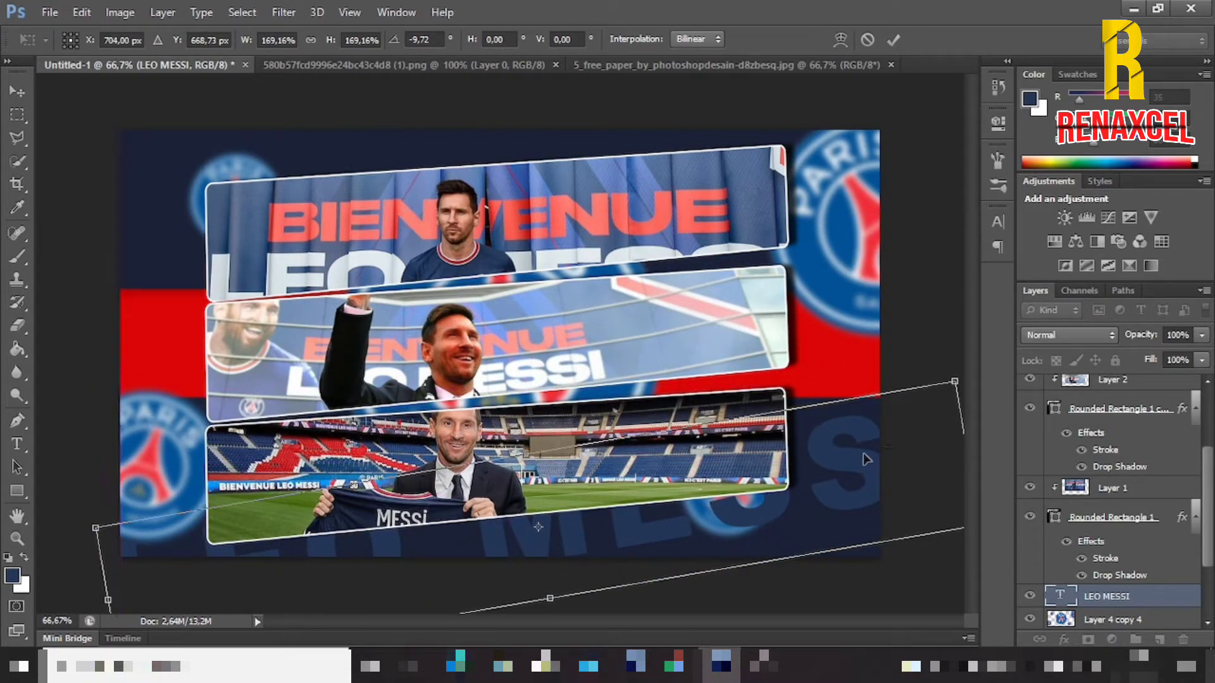
click(892, 40)
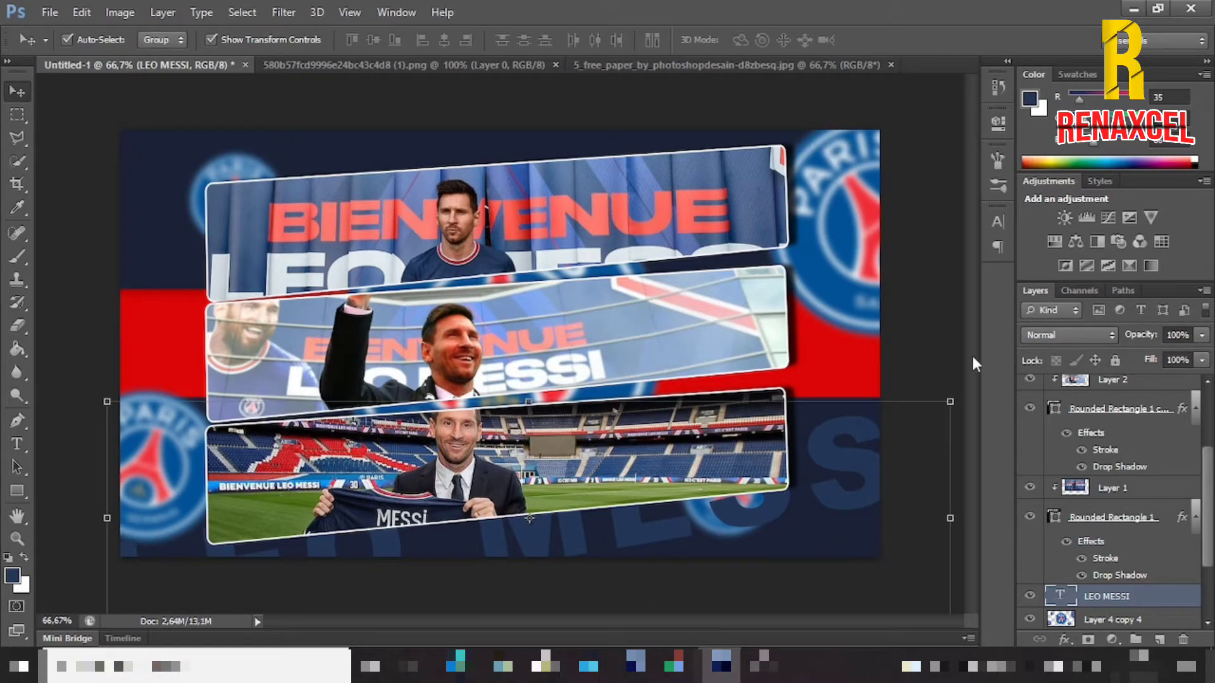
Step: Duplicate the LEO MESSI text layer directly above the original
key(ctrl)
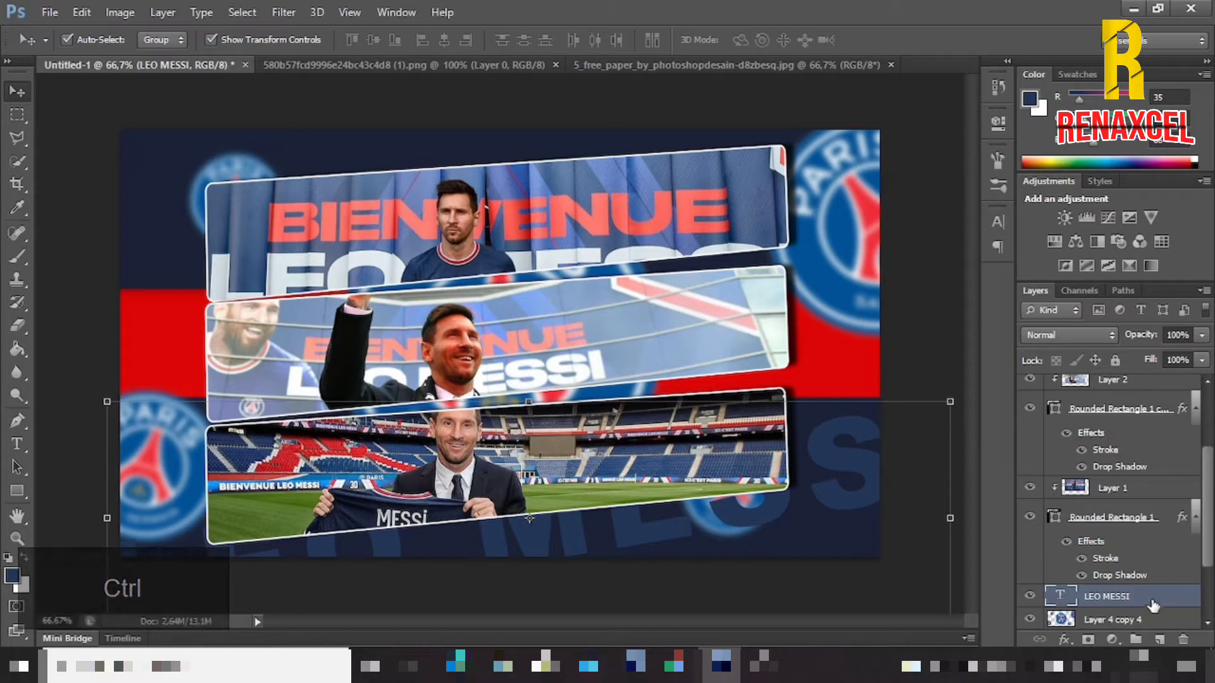
key(ctrl+j)
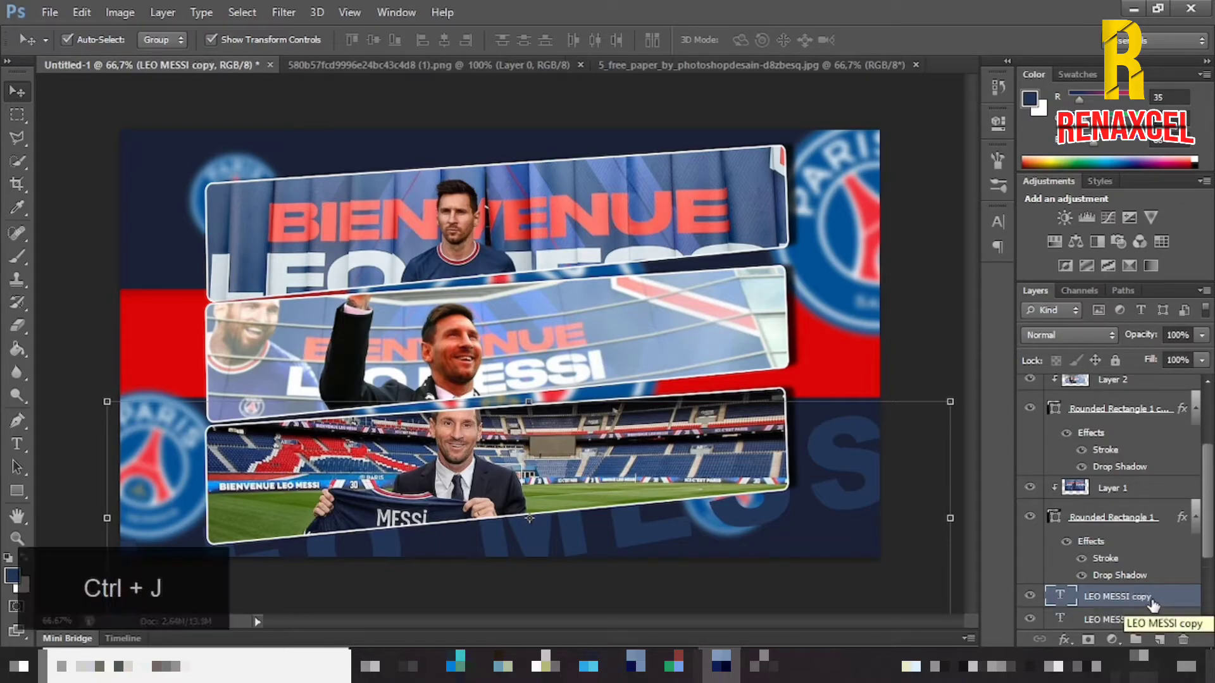
click(1159, 577)
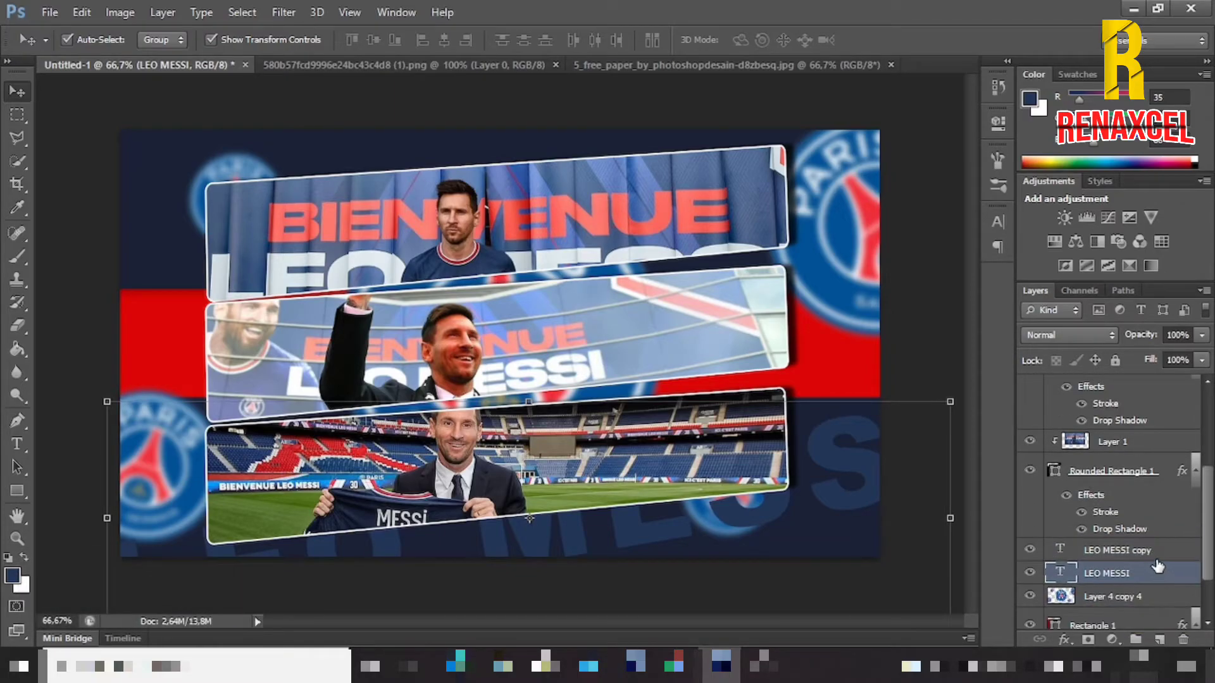
click(1163, 555)
Step: Add a drop shadow to the original LEO MESSI text with a 12 px distance and 37% spread
double_click(1161, 574)
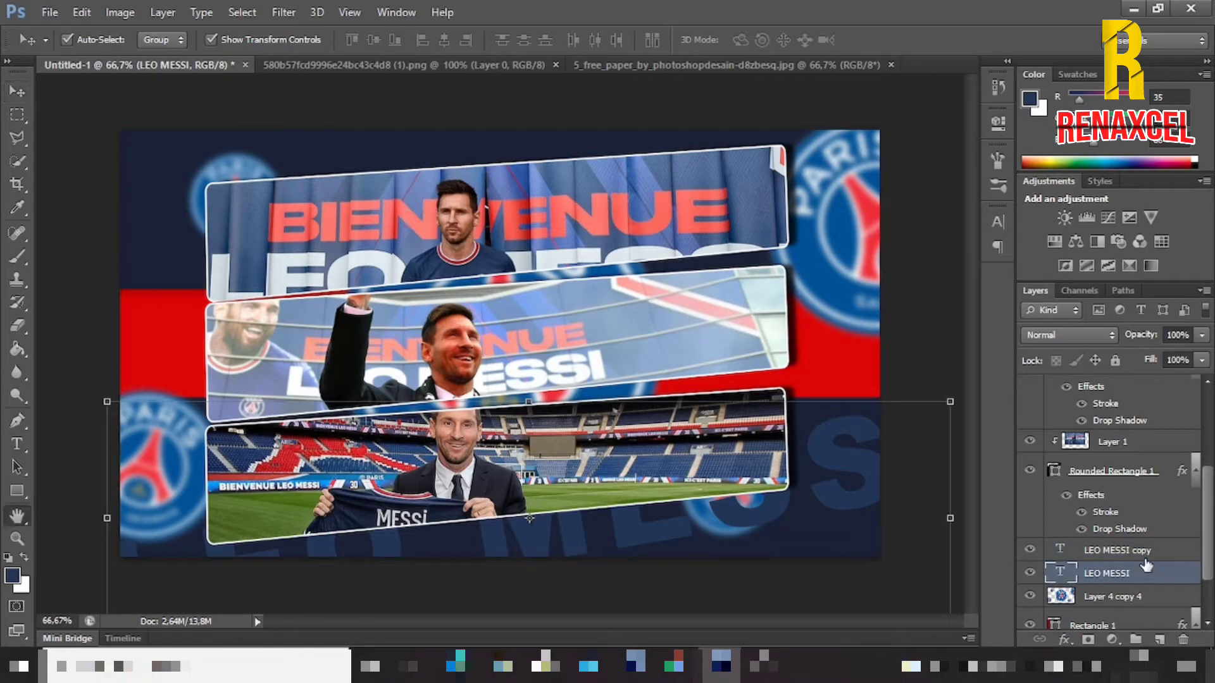
drag(732, 306, 221, 57)
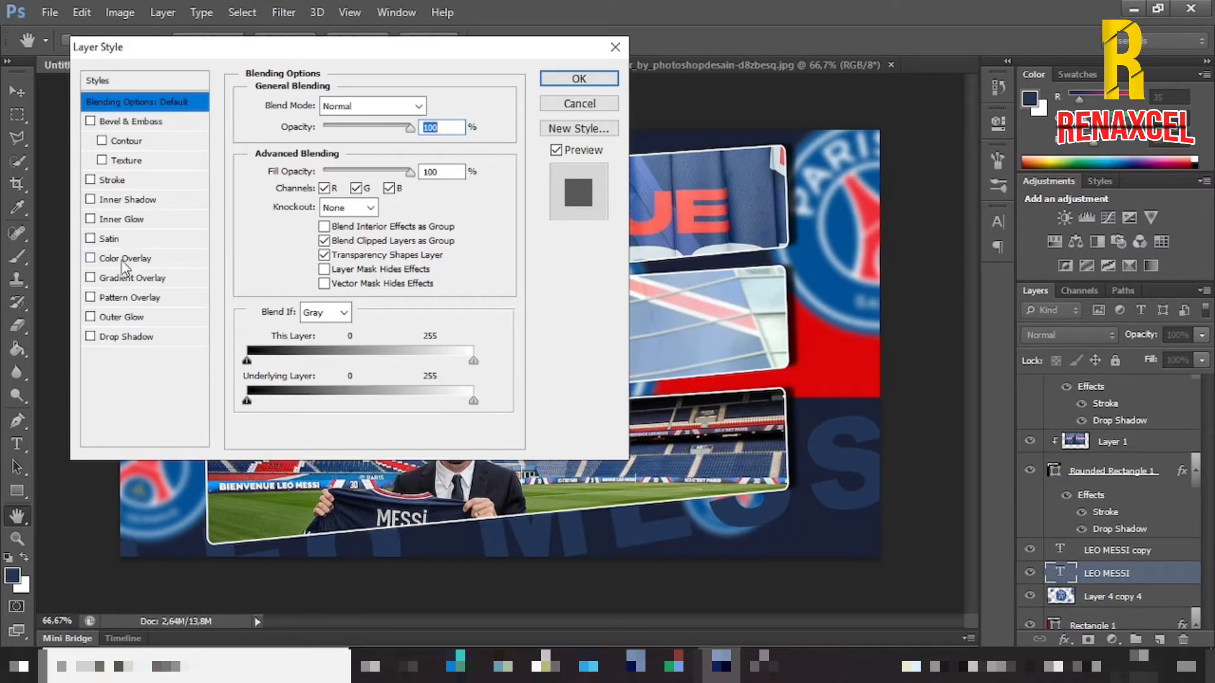
click(90, 337)
click(108, 337)
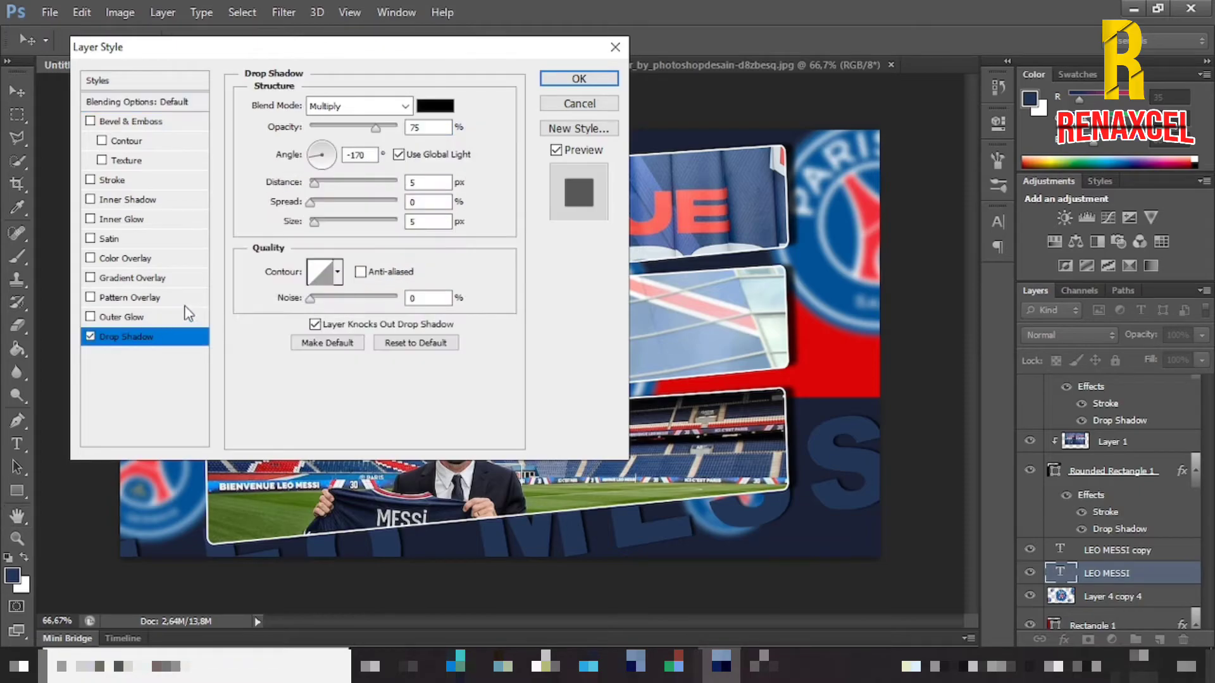
drag(316, 186, 342, 207)
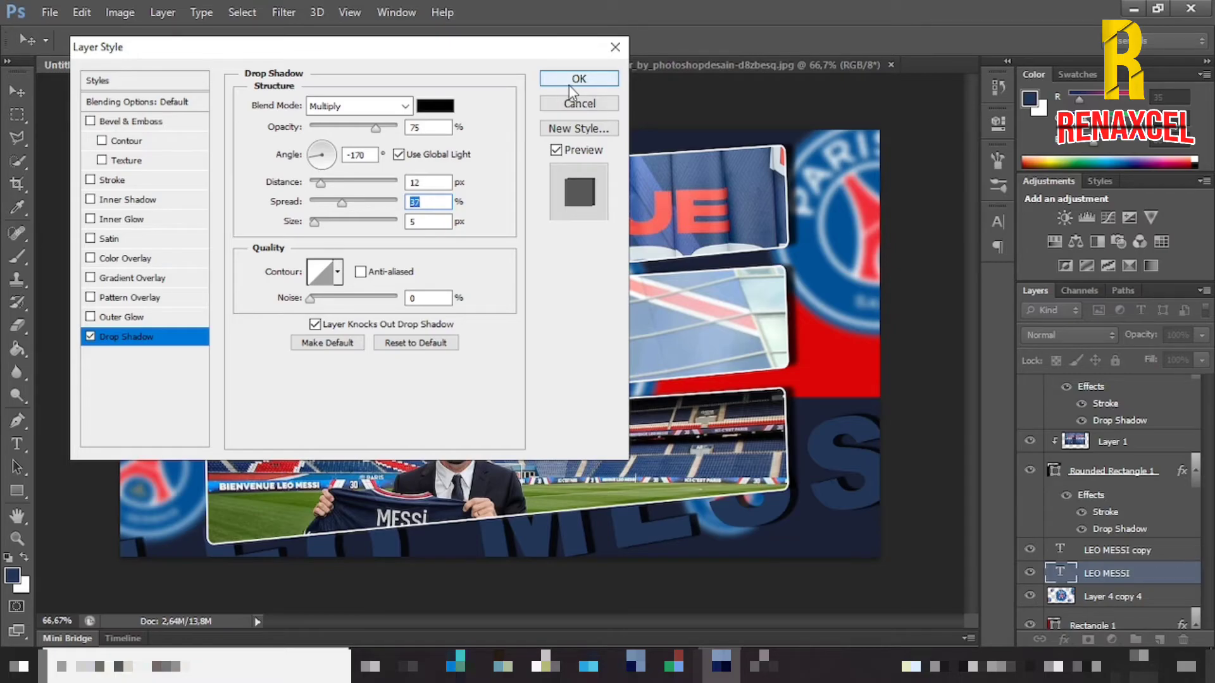
click(588, 81)
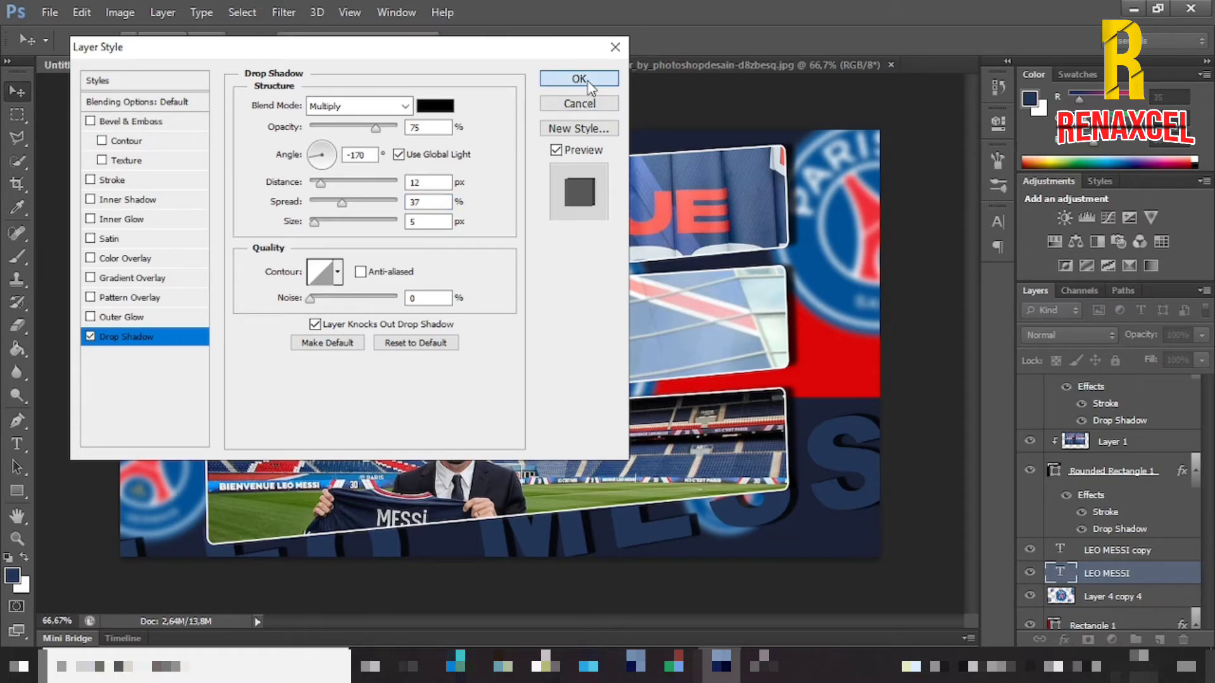
Step: Turn off the original LEO MESSI text's drop shadow and give it a white outer glow with 11% spread and 8 px size
click(1193, 557)
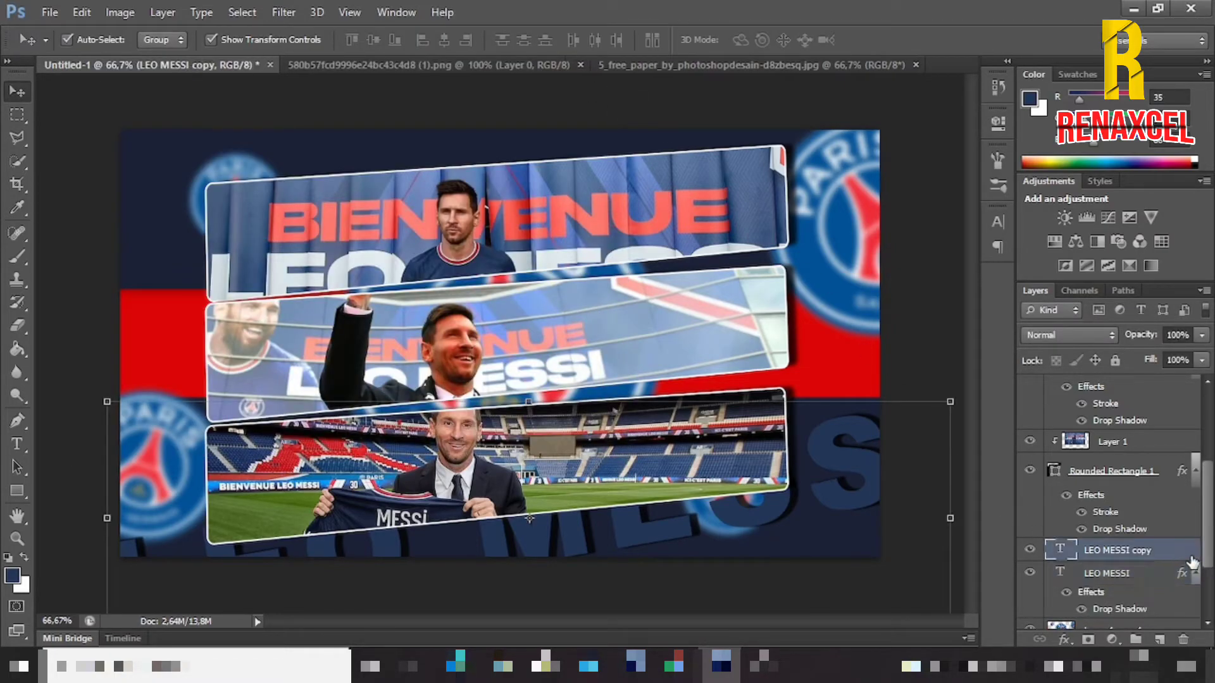
click(1153, 589)
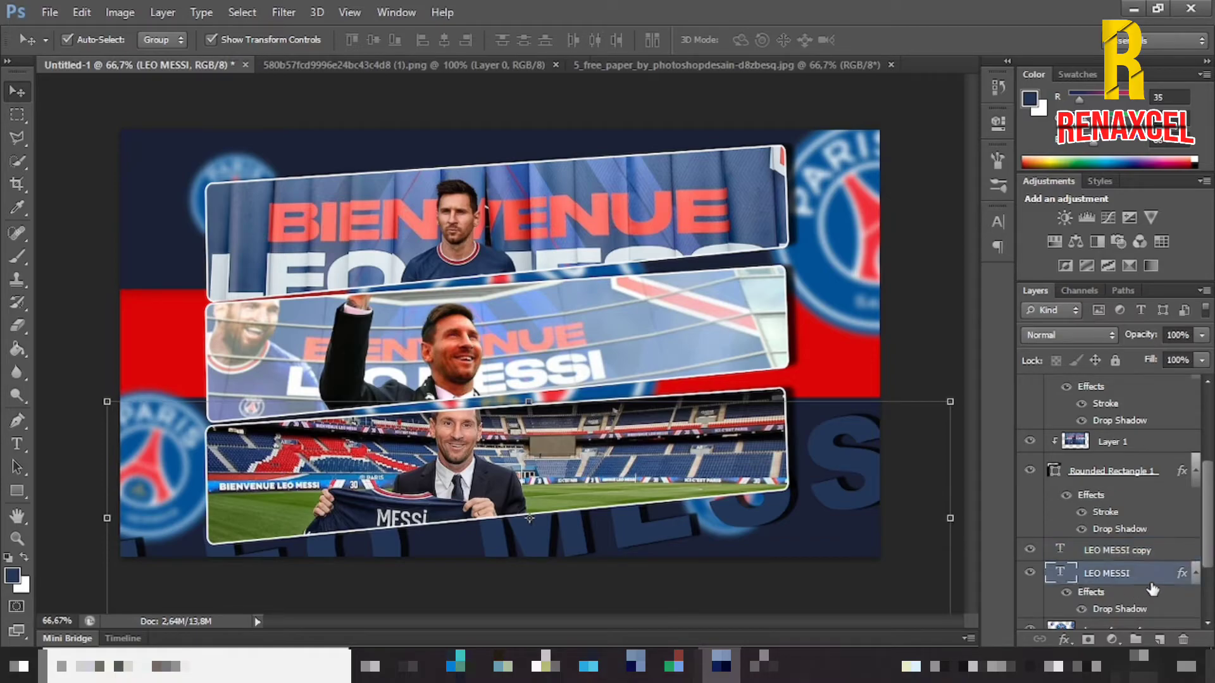
double_click(572, 473)
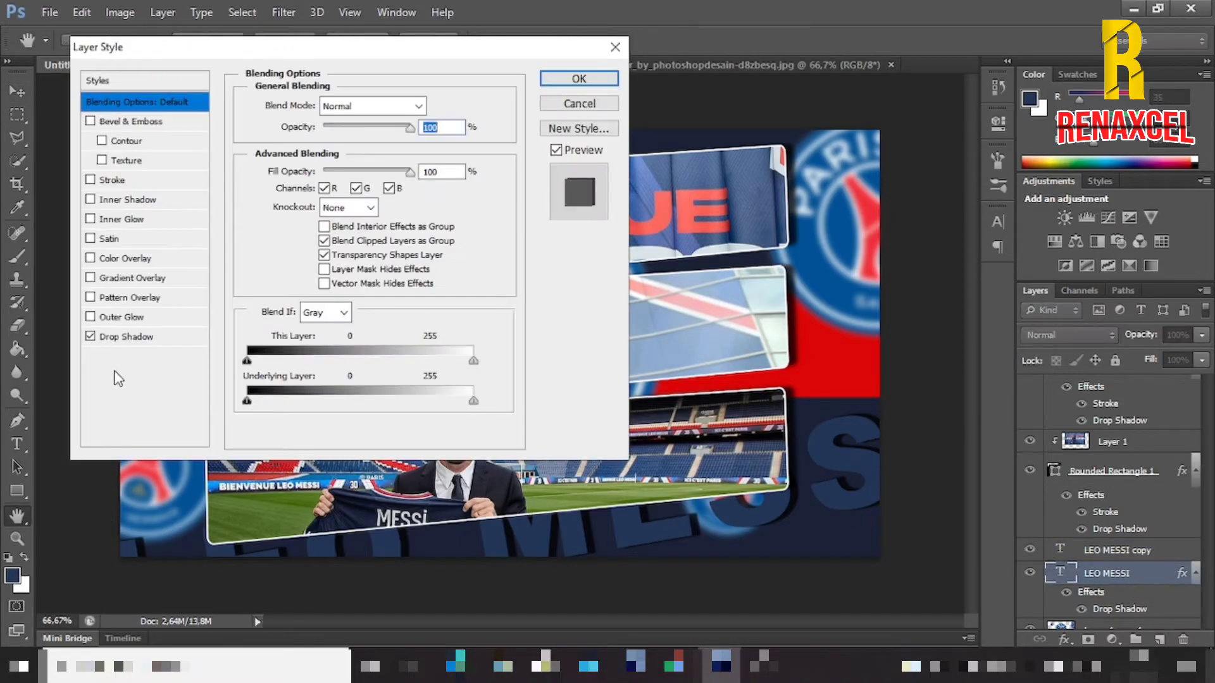
click(120, 317)
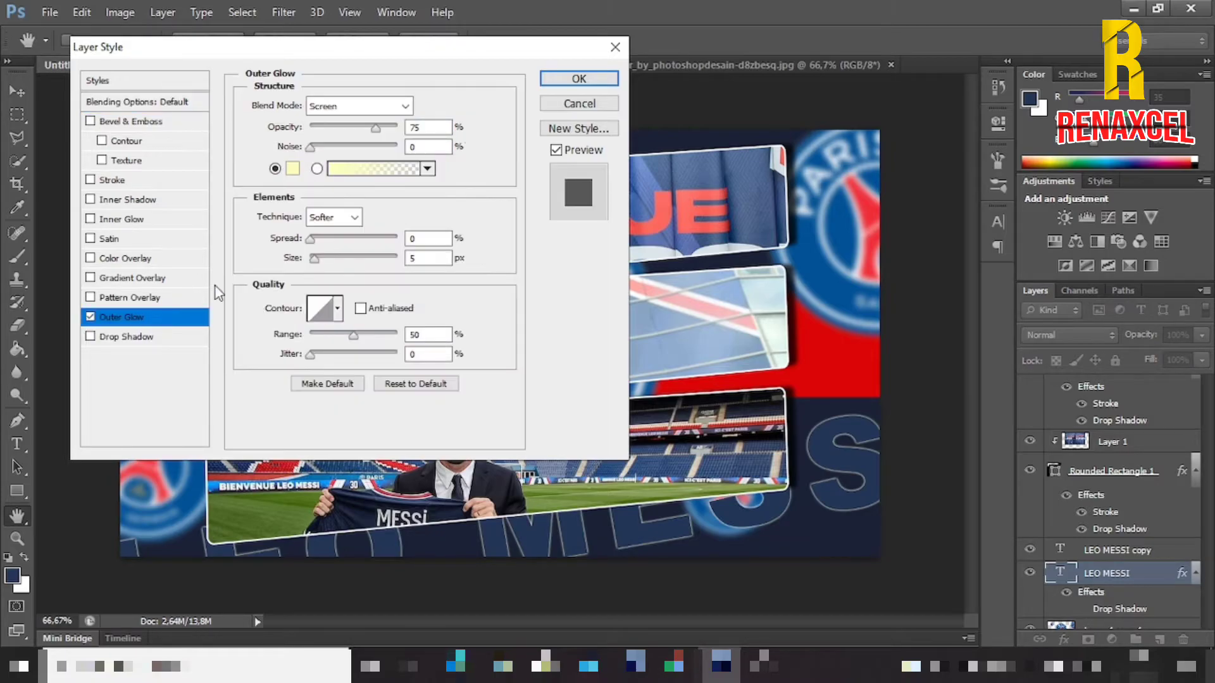
click(292, 169)
drag(746, 250, 680, 197)
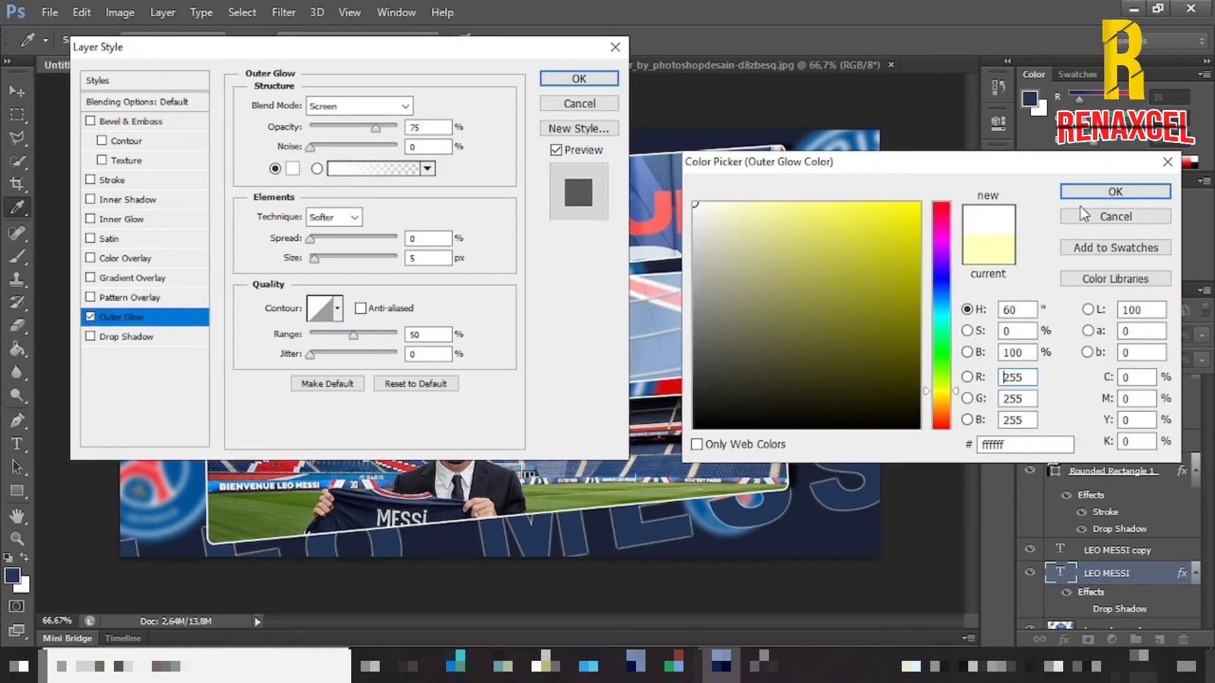
click(1112, 198)
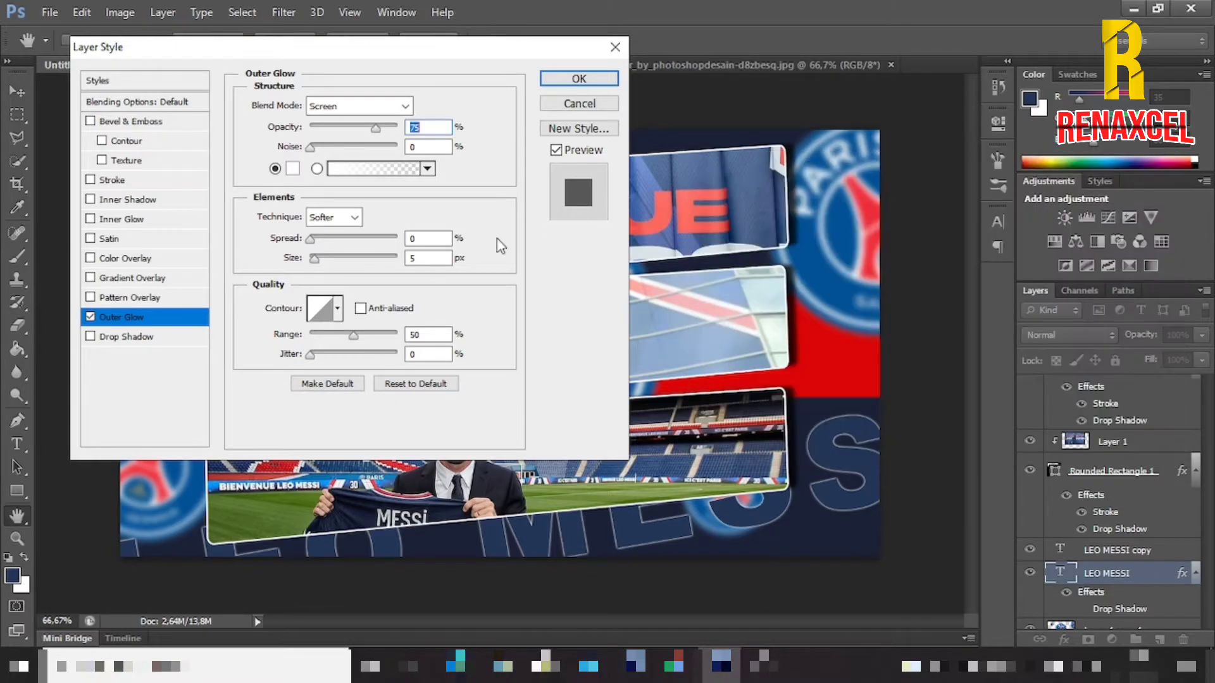
drag(312, 243, 319, 265)
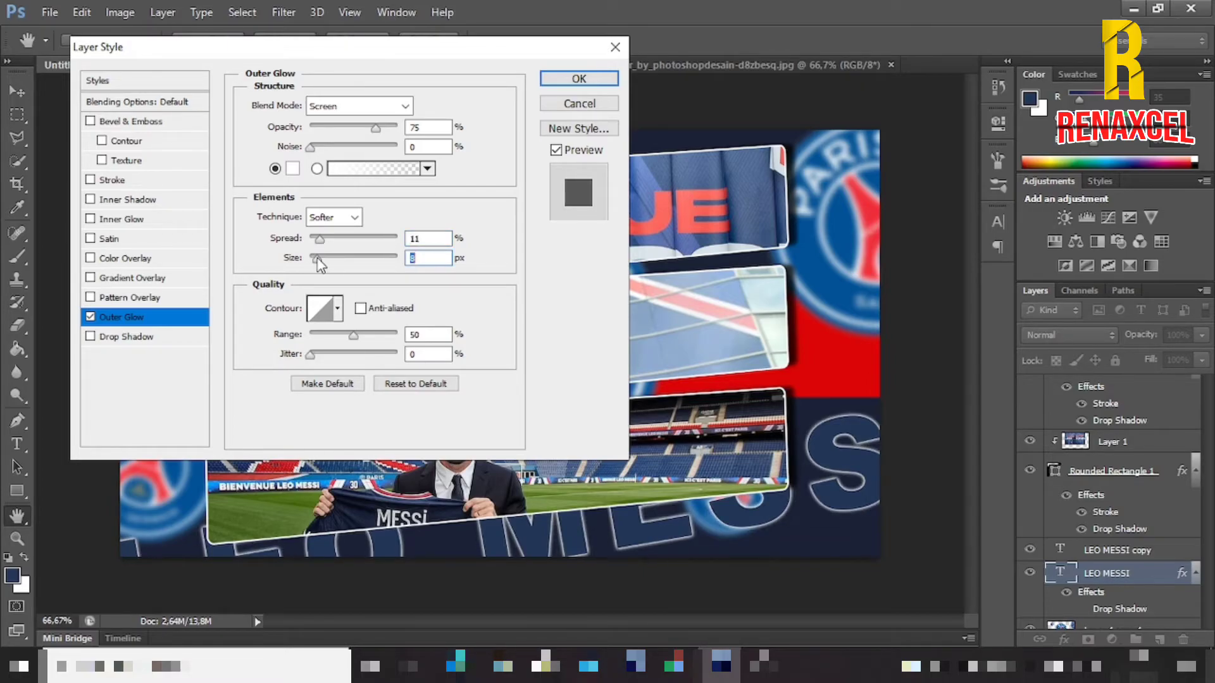
click(579, 78)
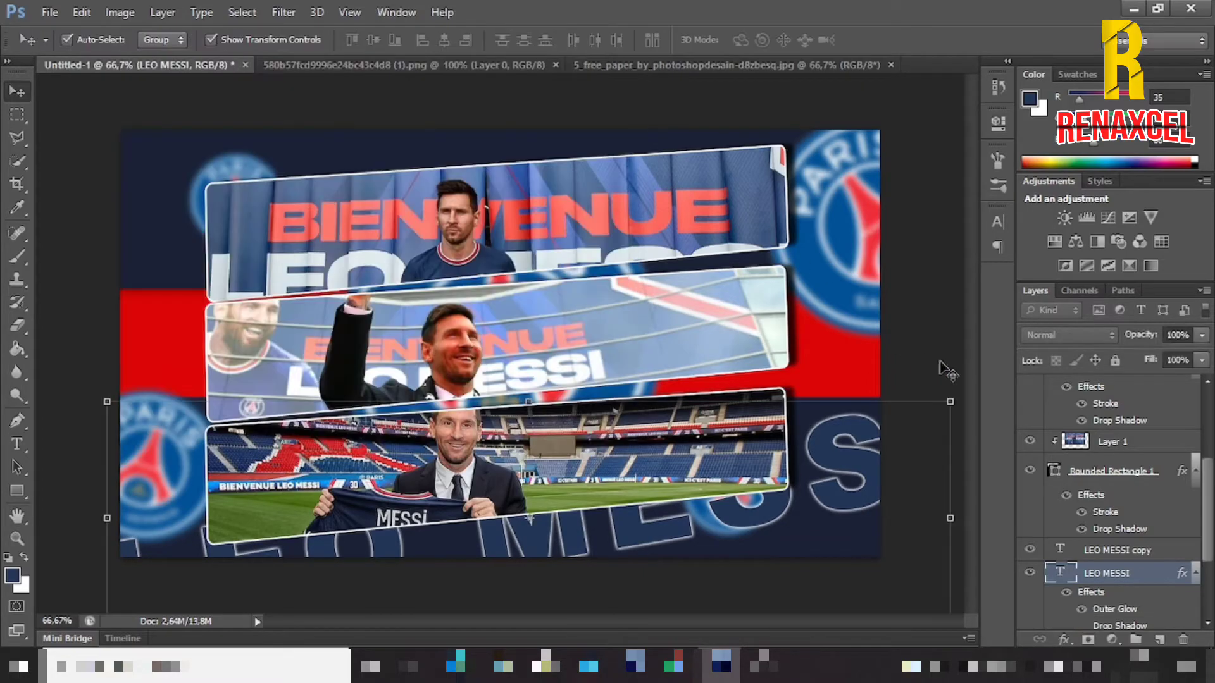
Step: Give the LEO MESSI copy text a 3 px outside stroke in red #db0707 and reduce its fill to 0%
click(1143, 549)
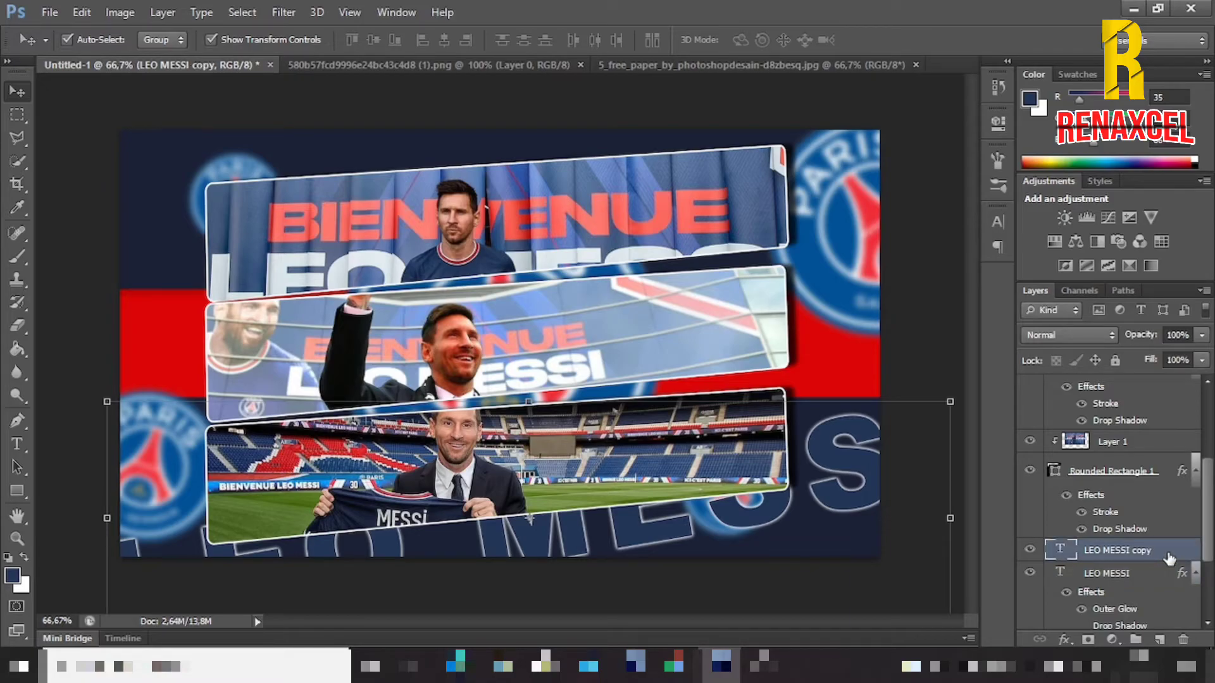
double_click(1168, 557)
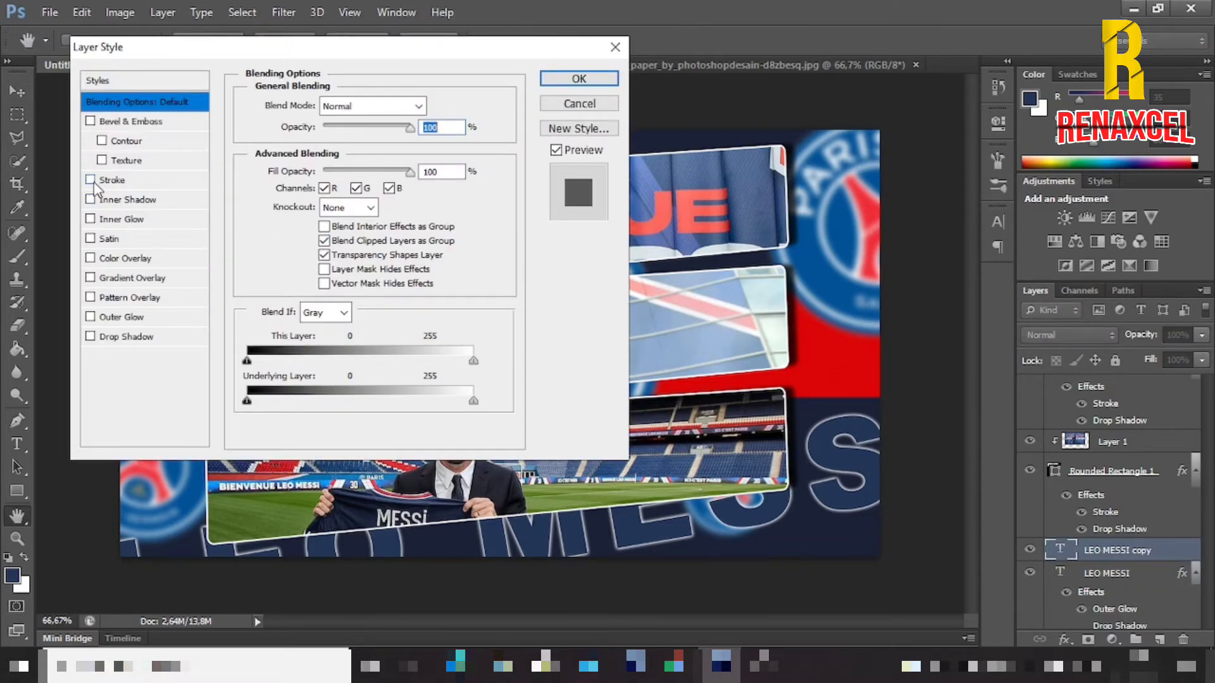
click(91, 179)
click(112, 180)
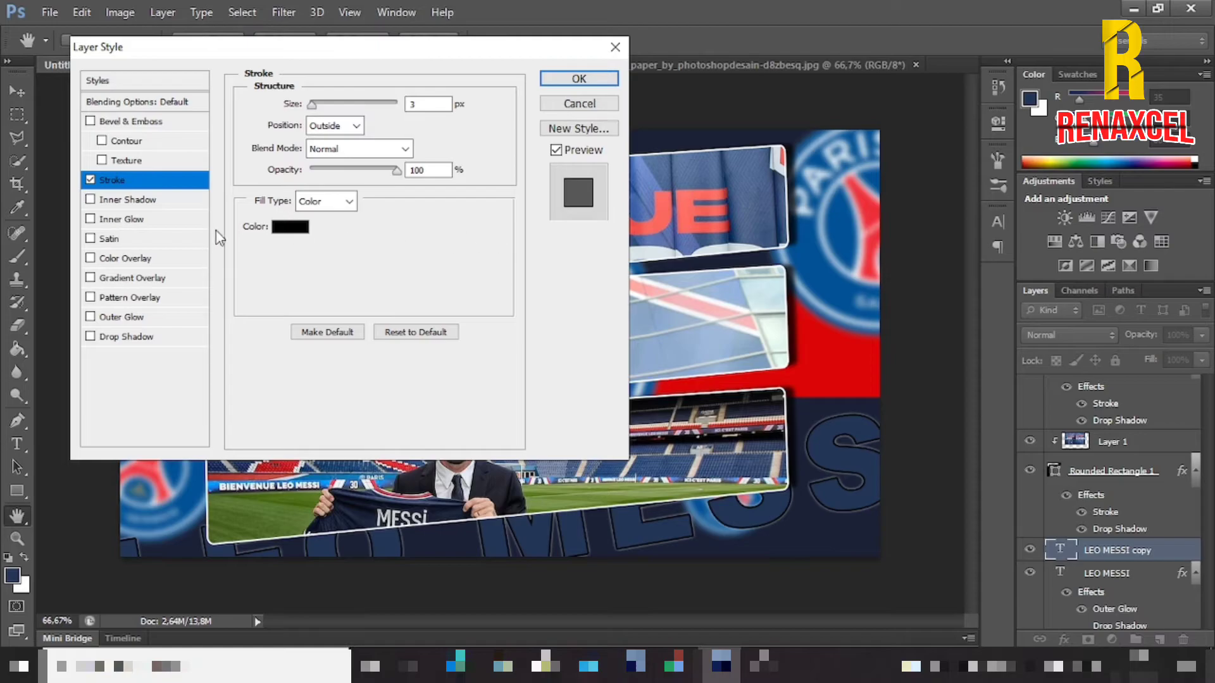
click(291, 227)
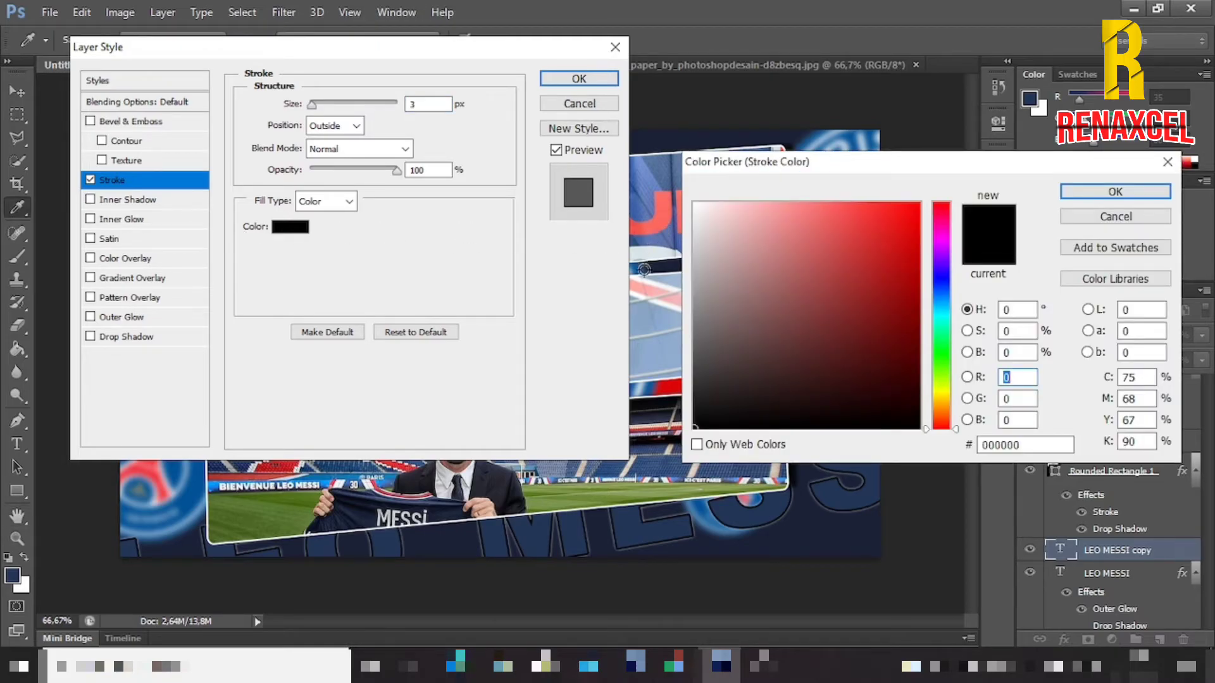
click(280, 467)
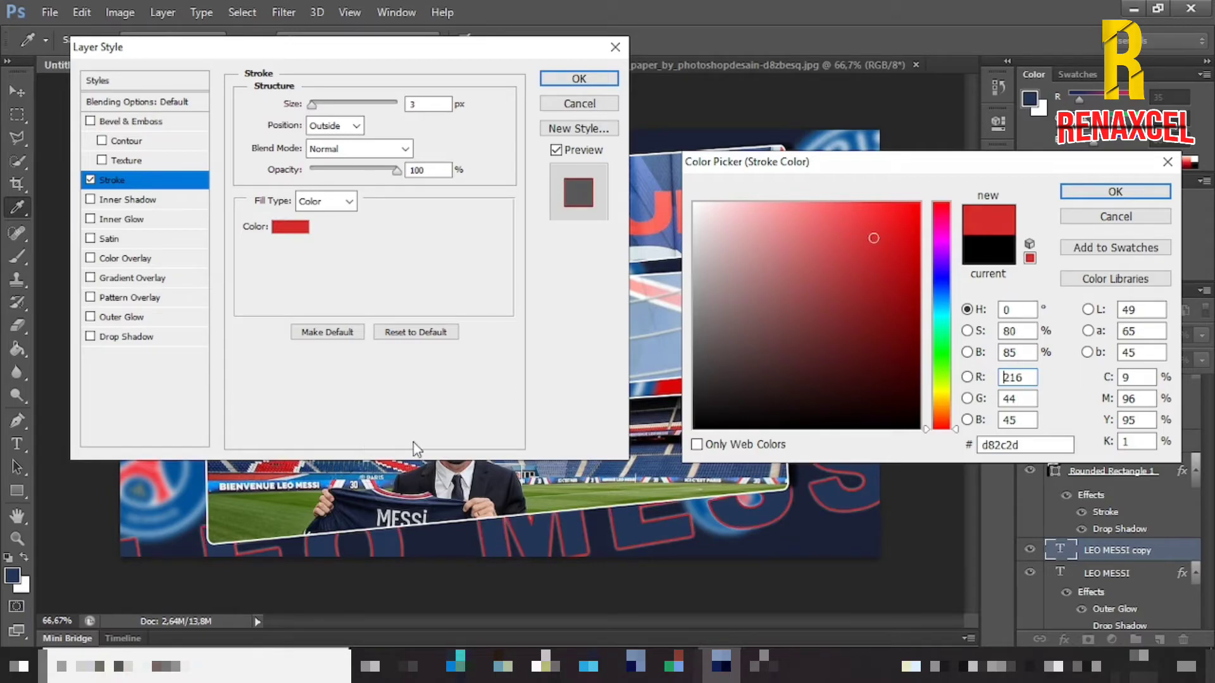
click(668, 390)
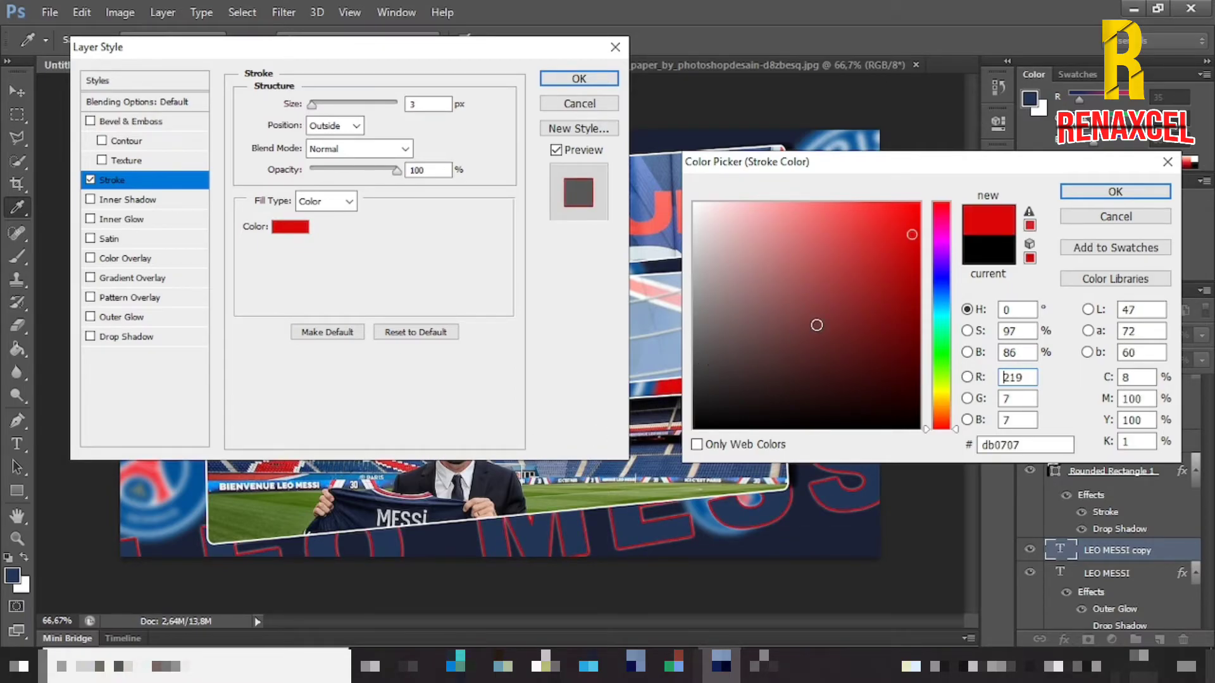
click(1098, 192)
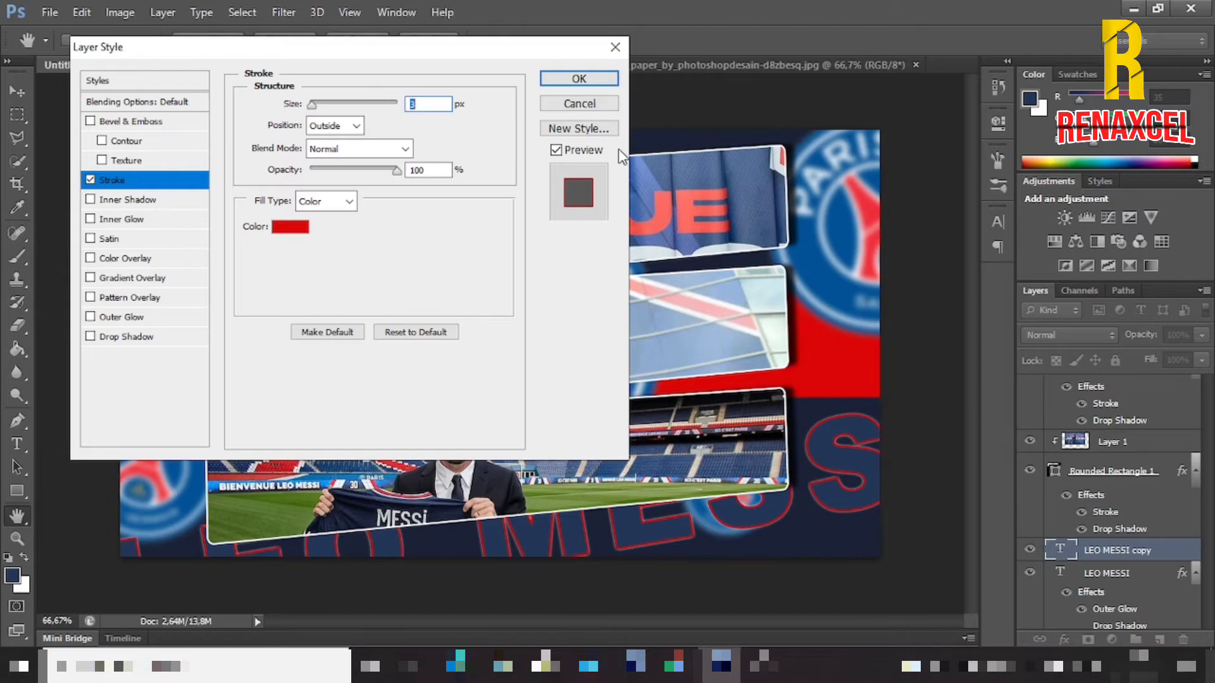
key(Return)
click(1201, 360)
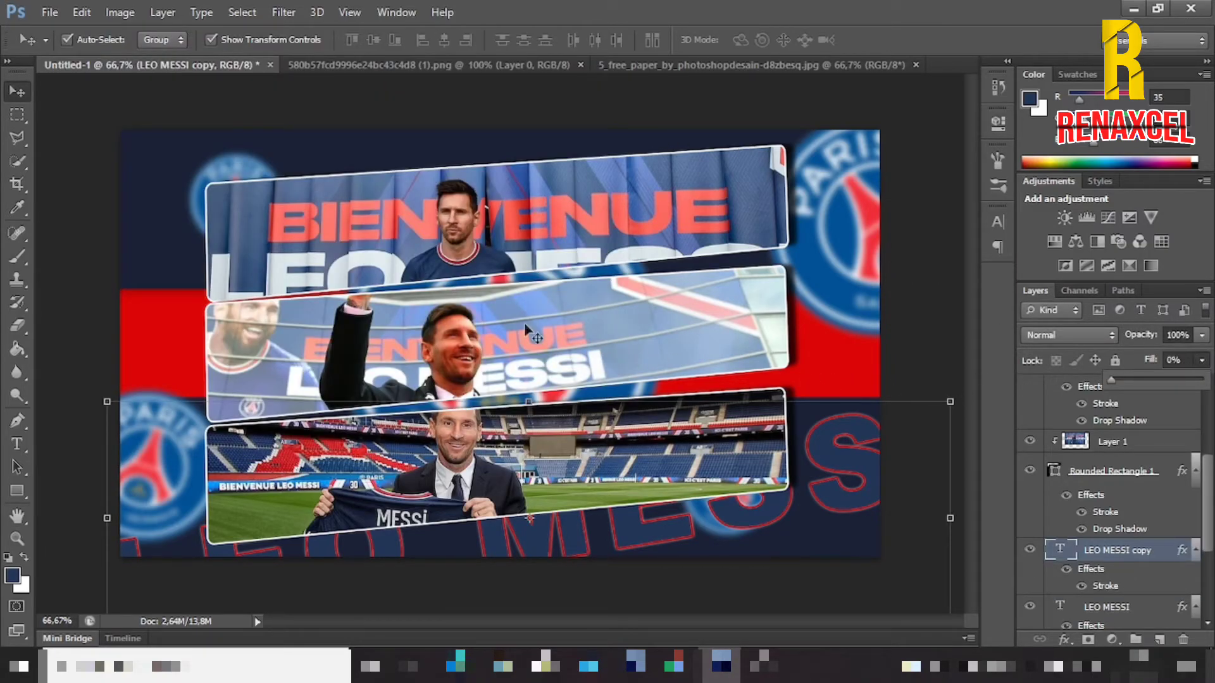
click(159, 183)
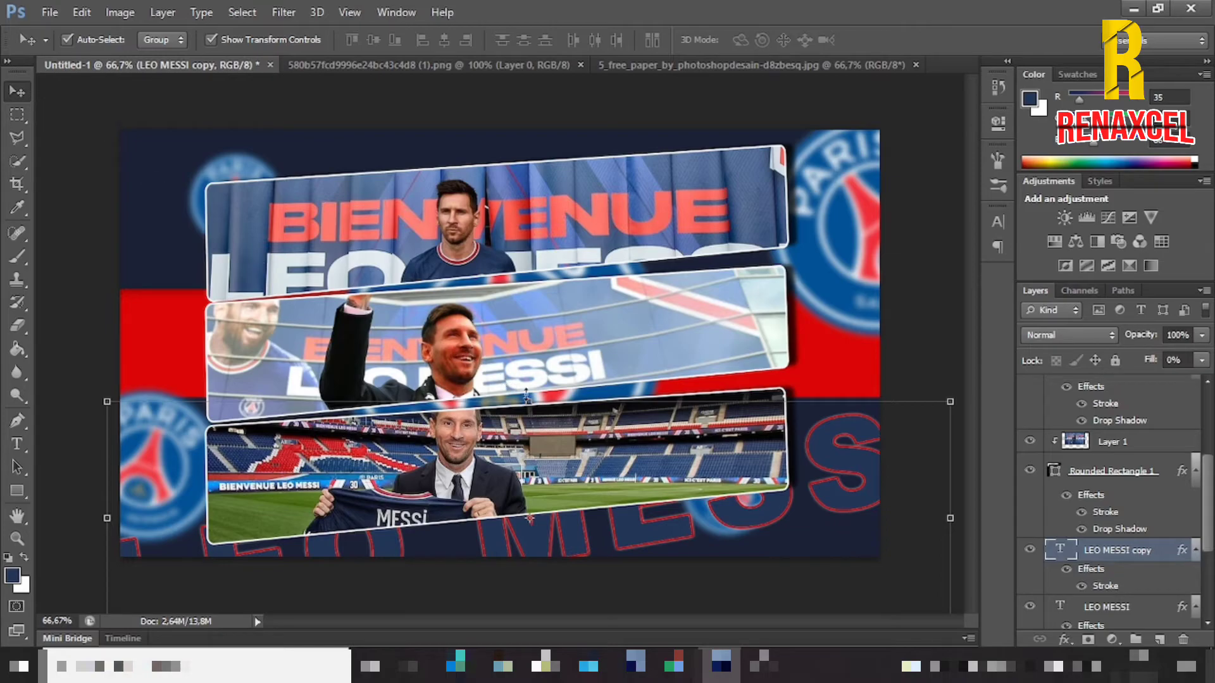
Step: Offset the LEO MESSI copy slightly up and right of the original text, to X 708.5 px, Y 654.5 px
key(ctrl+t)
mouse_move(635, 471)
mouse_down()
mouse_move(639, 460)
mouse_move(645, 473)
mouse_move(636, 469)
mouse_up()
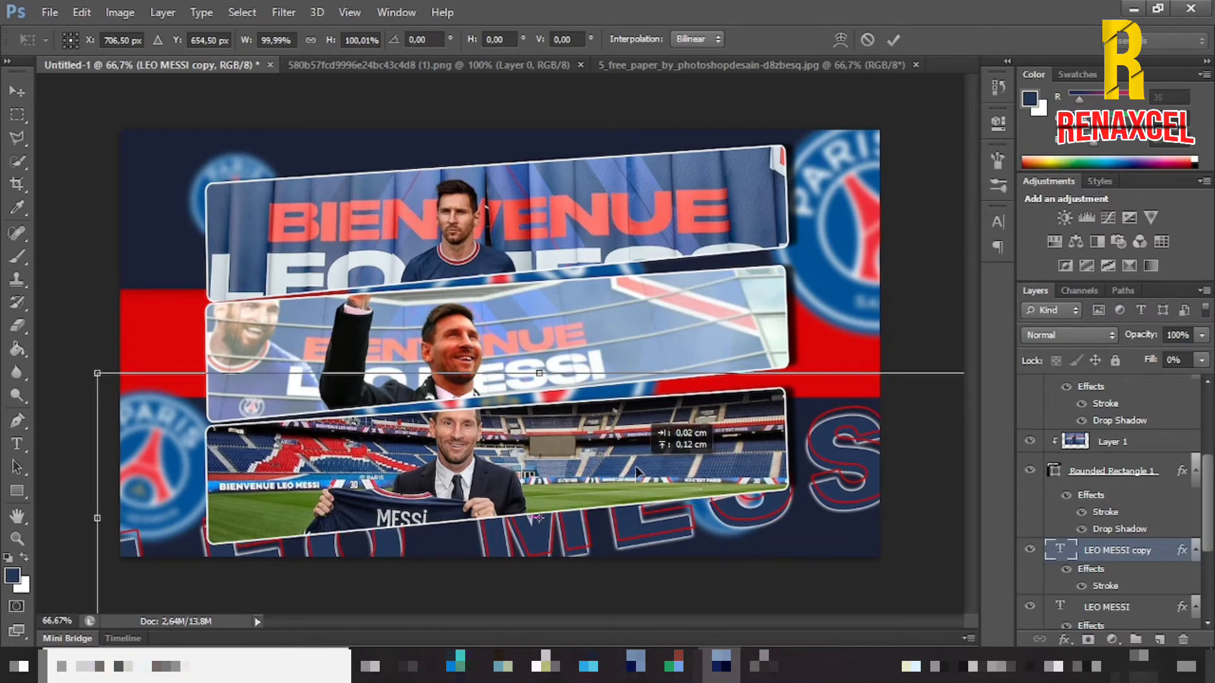
drag(635, 465, 637, 466)
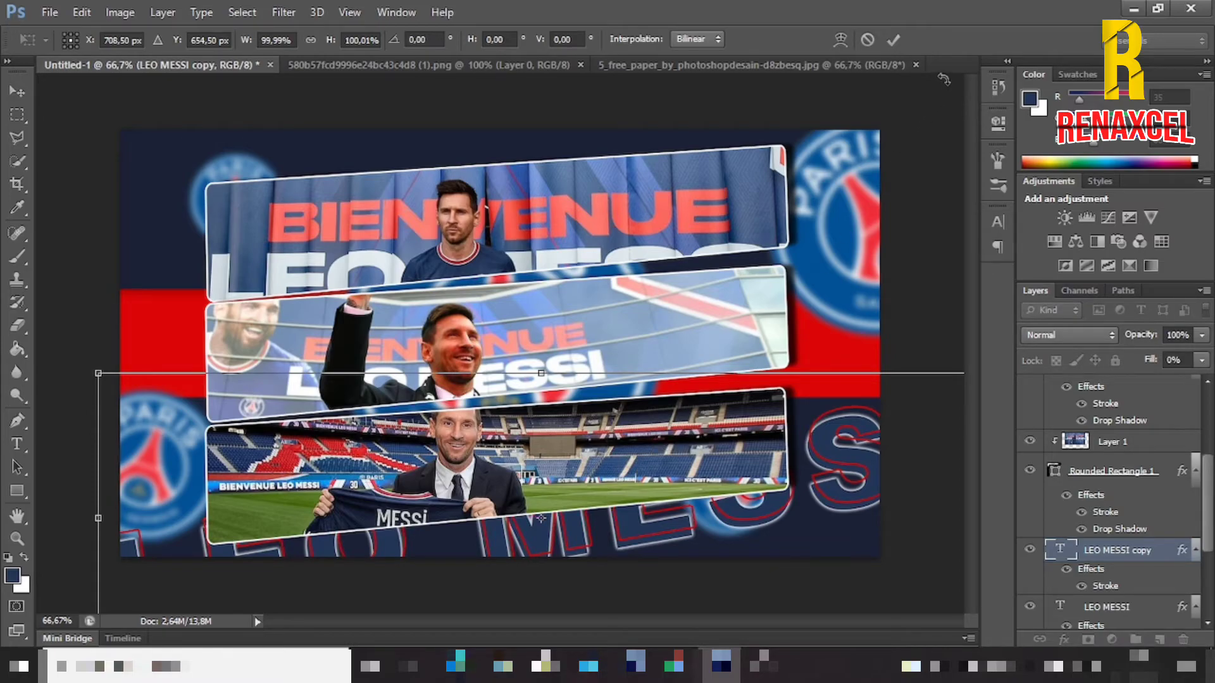
click(894, 39)
Step: Turn on the original LEO MESSI text's drop shadow and turn off its outer glow
scroll(1107, 506, down, 2)
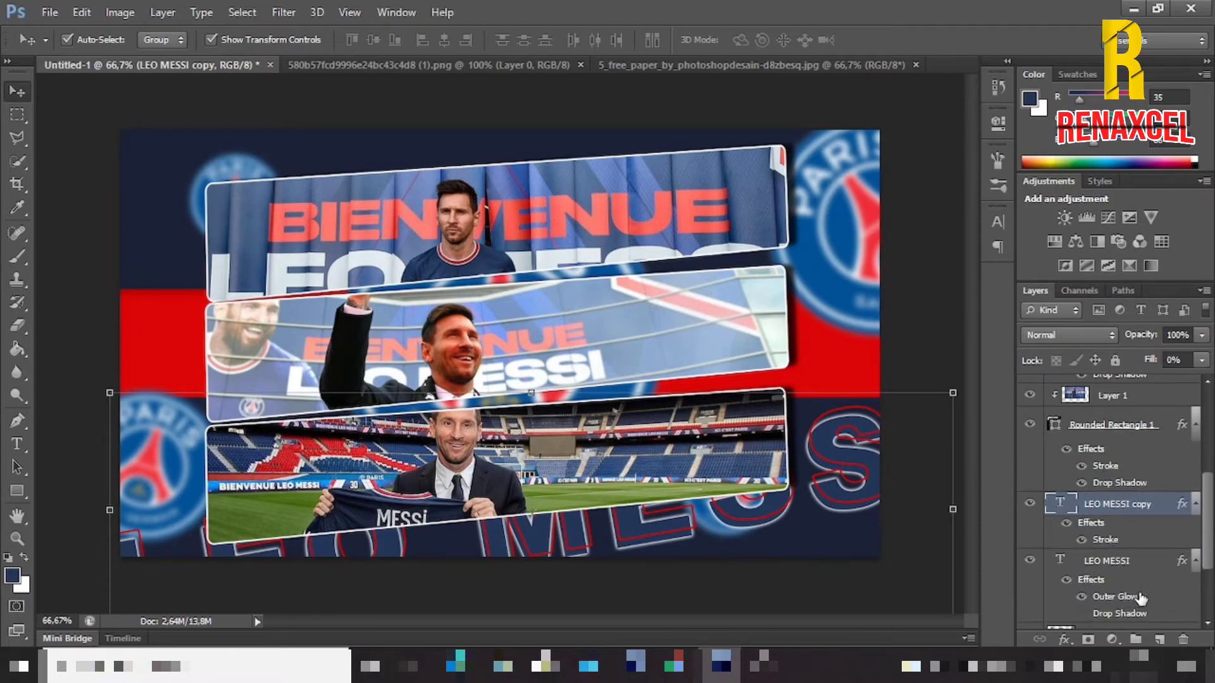
click(1143, 577)
double_click(1105, 553)
click(90, 337)
click(107, 319)
click(90, 318)
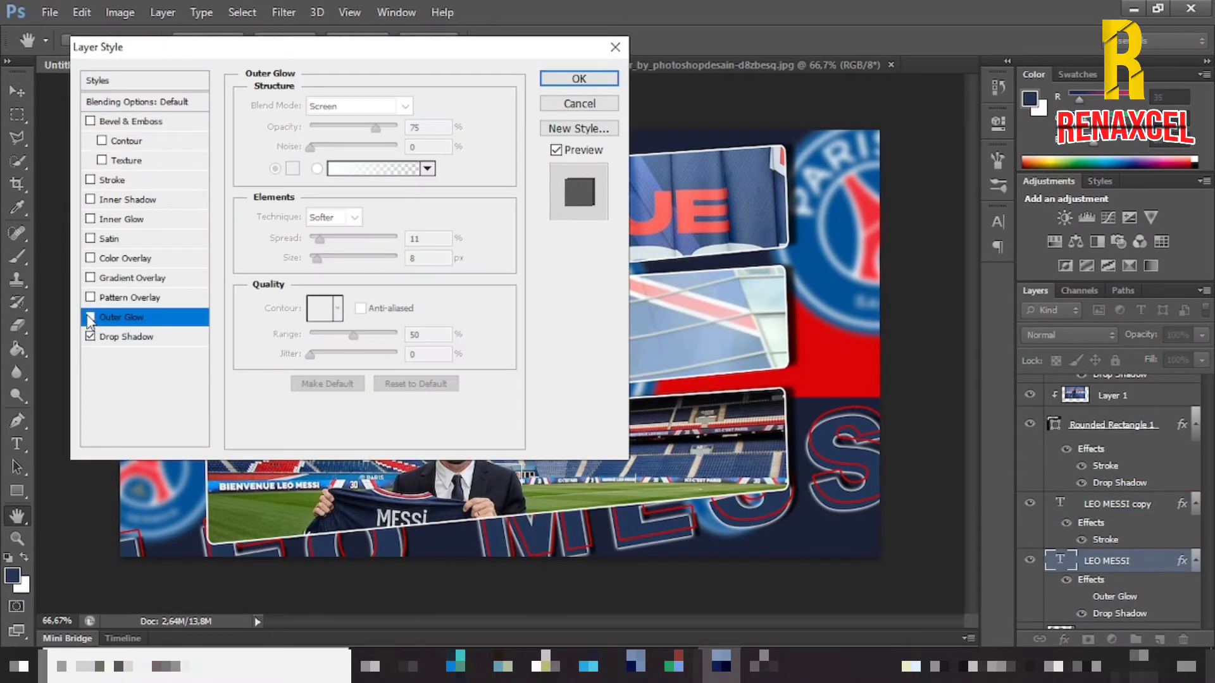
click(579, 78)
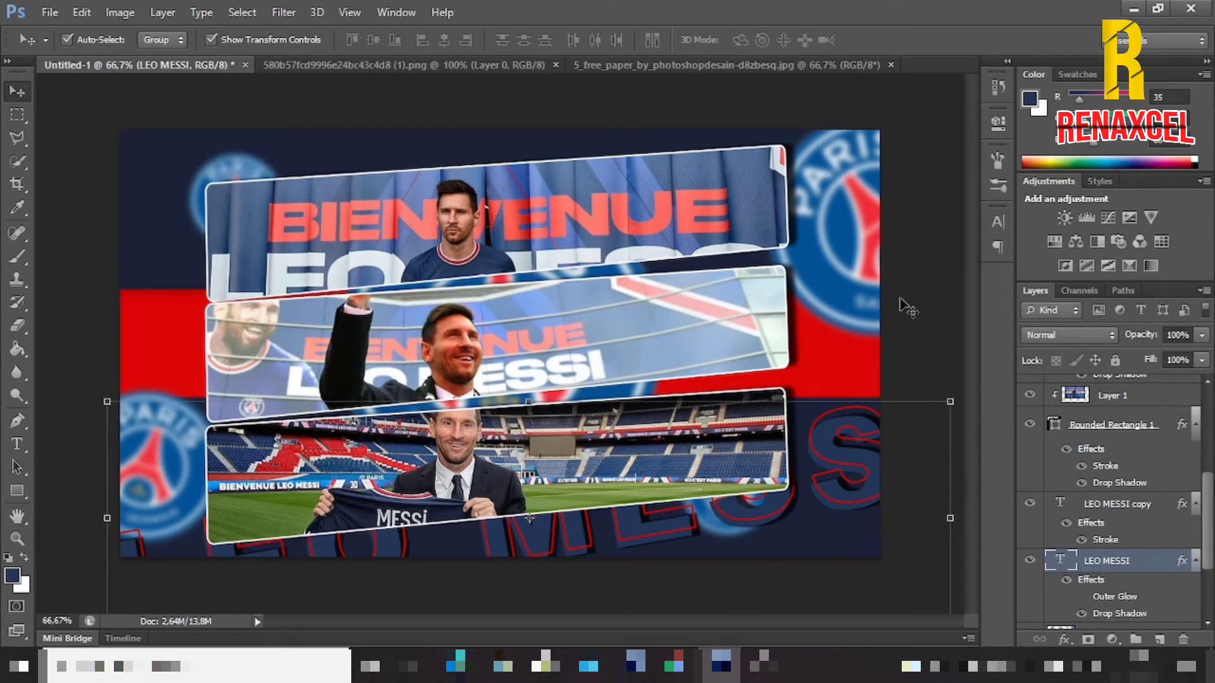
Step: Add a red #ff0000 outer glow to the LEO MESSI copy with about 5% spread and 21 px size
double_click(1157, 505)
click(90, 317)
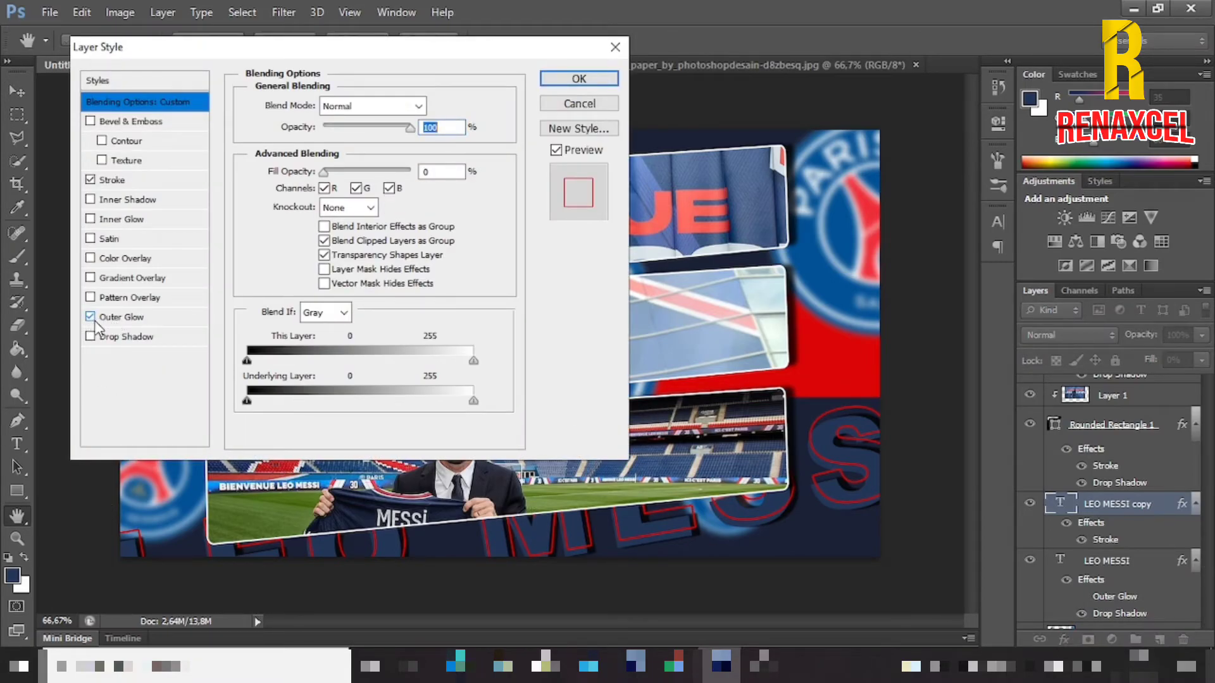
click(109, 318)
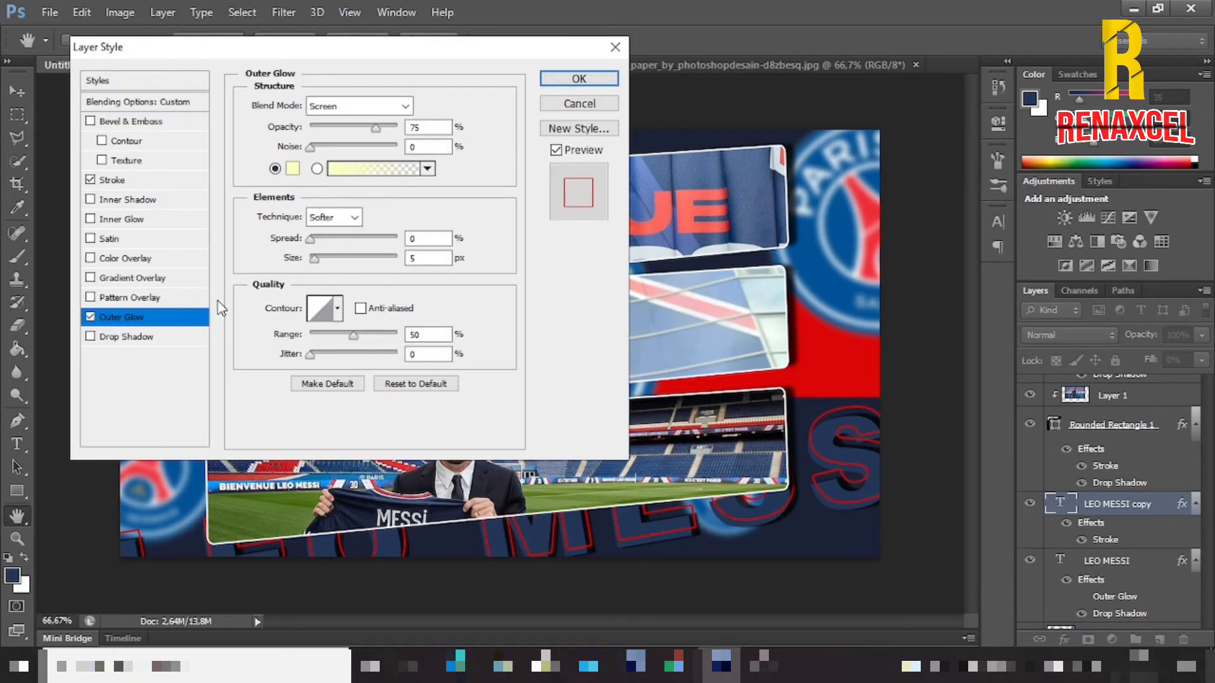
click(293, 168)
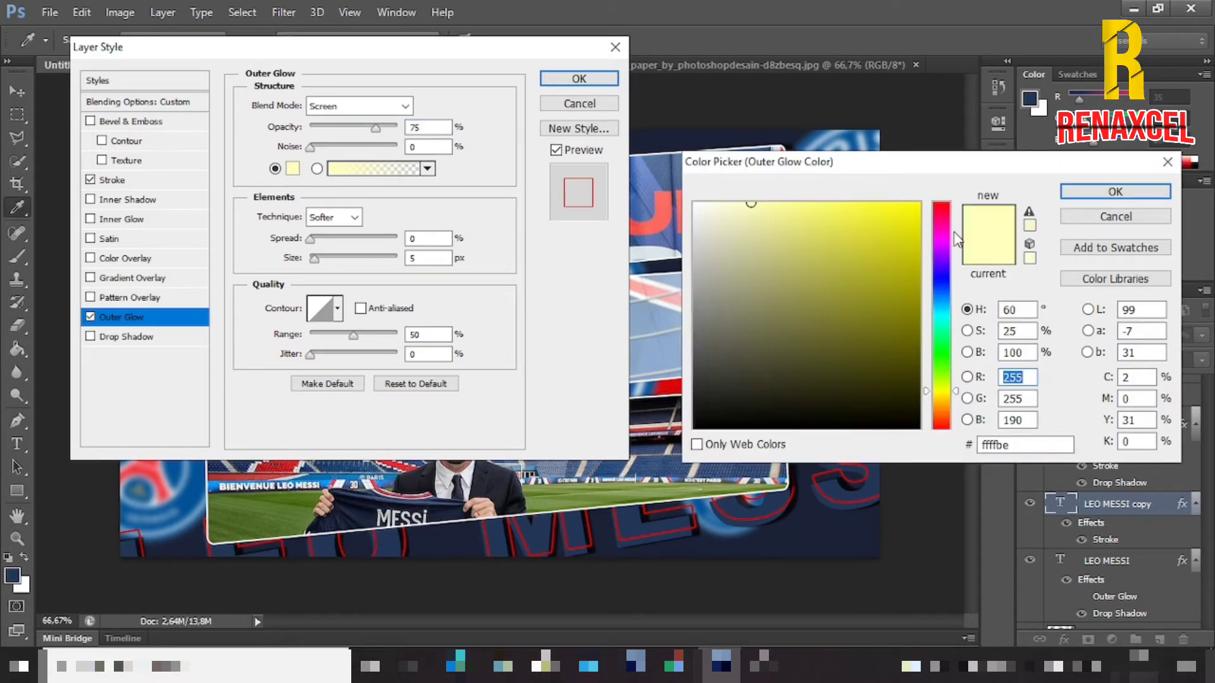
click(942, 203)
click(921, 213)
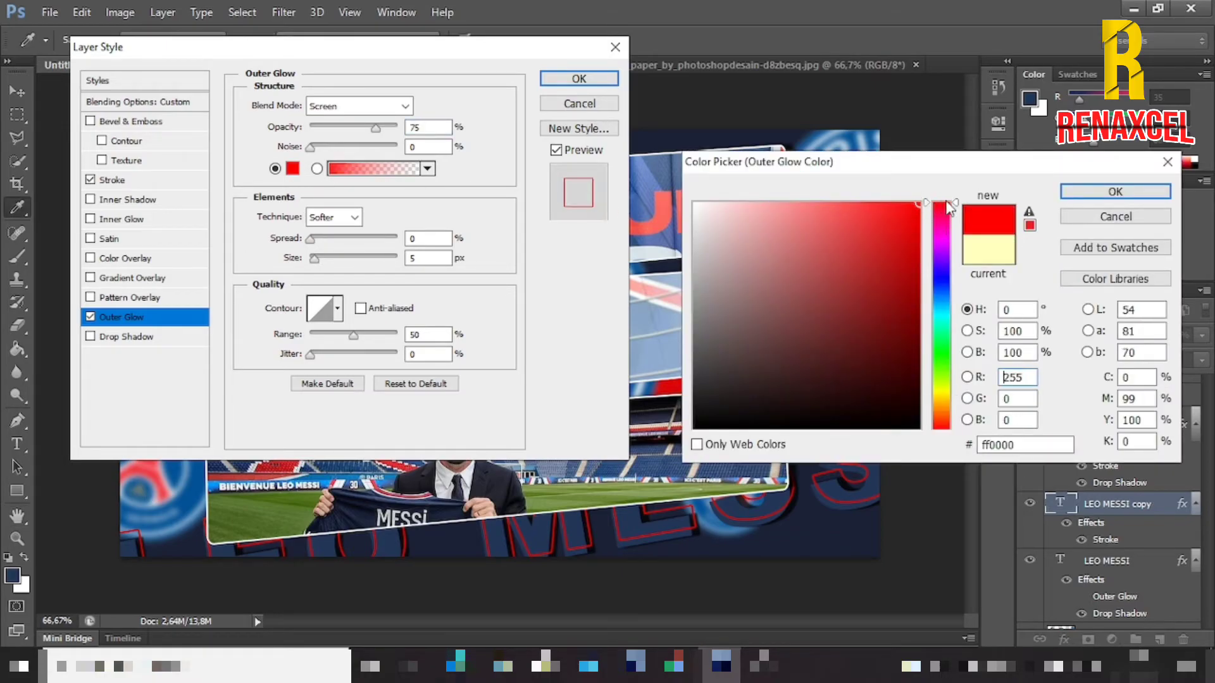
click(1069, 191)
mouse_move(311, 239)
mouse_down()
mouse_move(337, 260)
mouse_move(319, 259)
mouse_move(328, 267)
mouse_move(317, 245)
mouse_up()
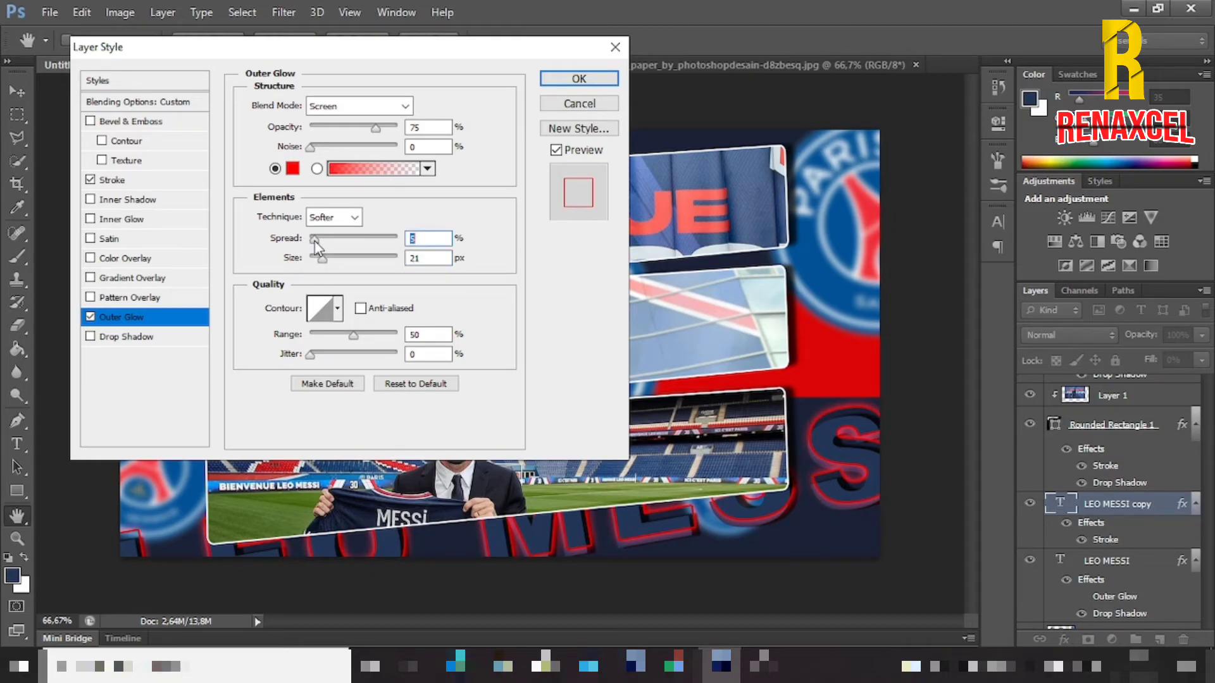
click(579, 78)
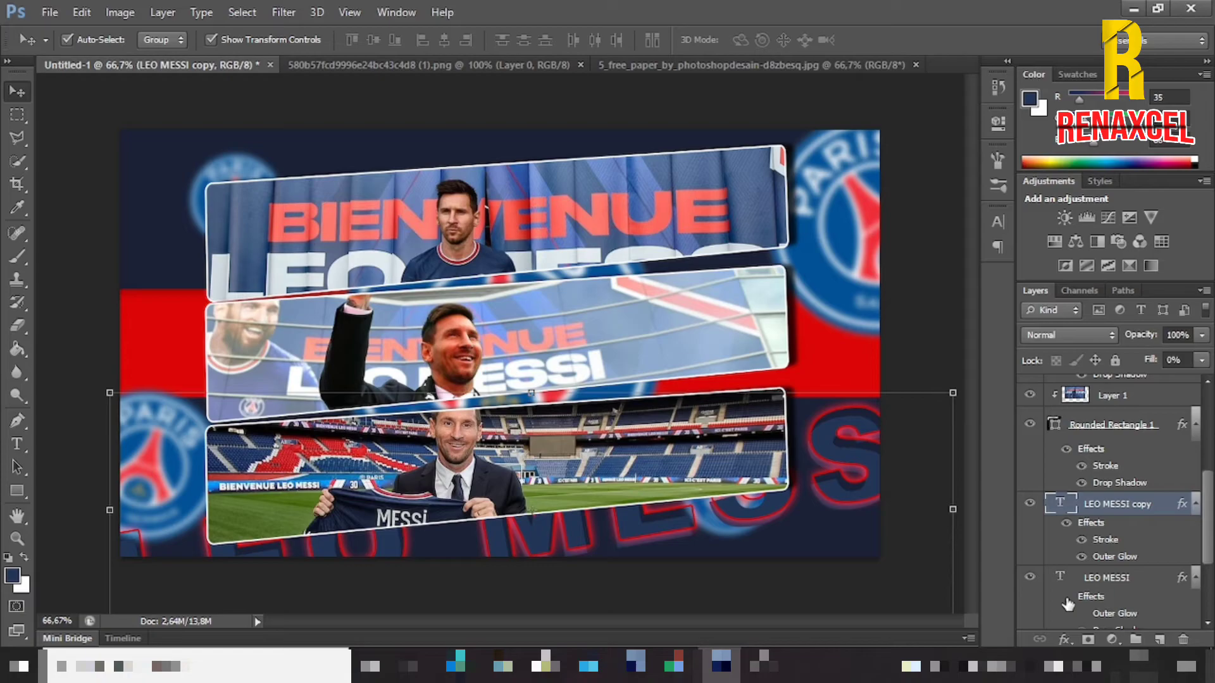
click(948, 316)
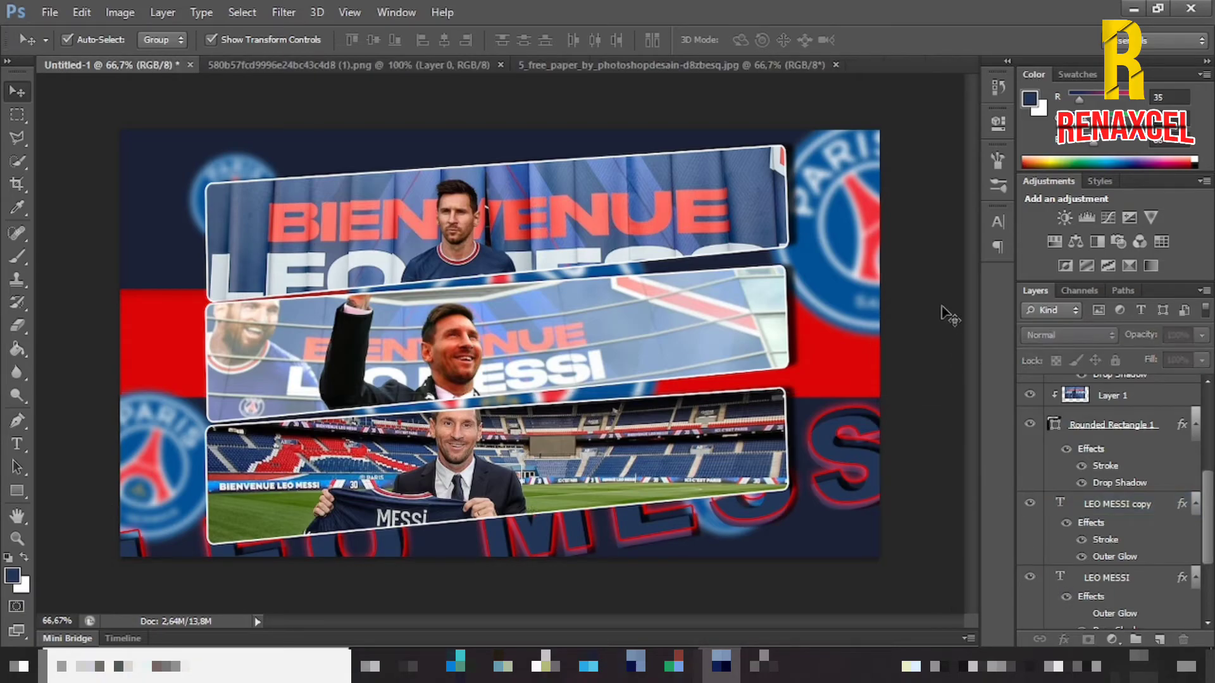
Step: Shift the LEO MESSI copy horizontally to the left, to X 689.5 px
click(1115, 506)
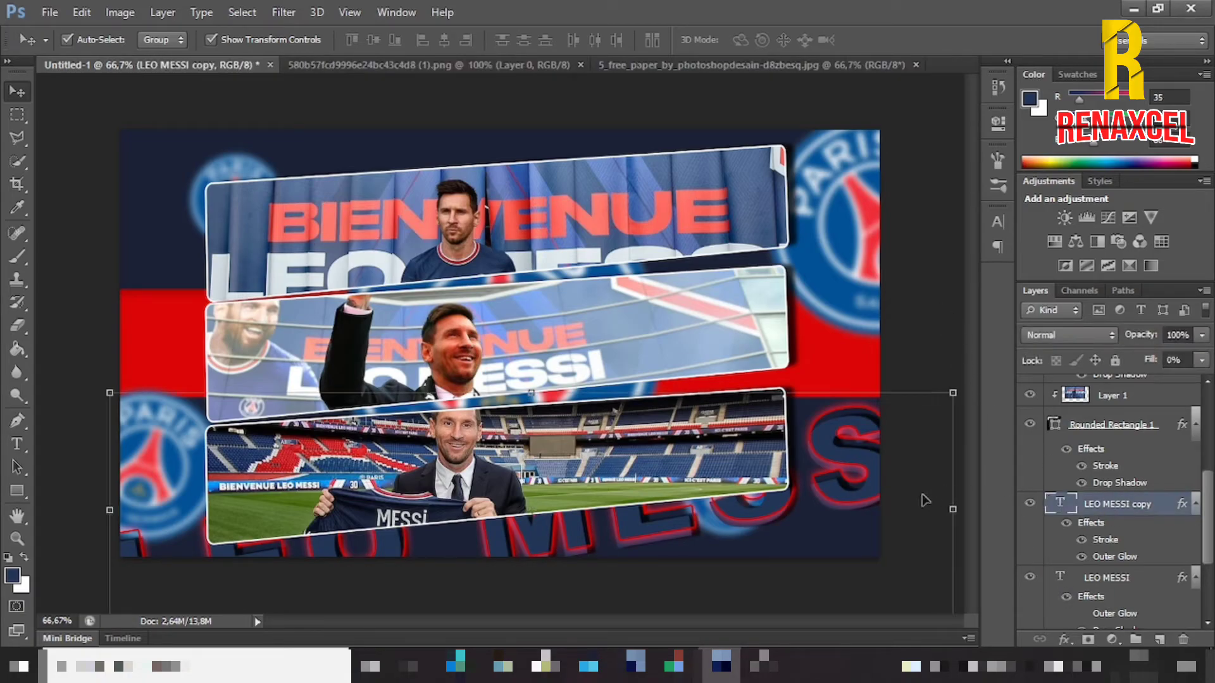
drag(946, 509, 905, 503)
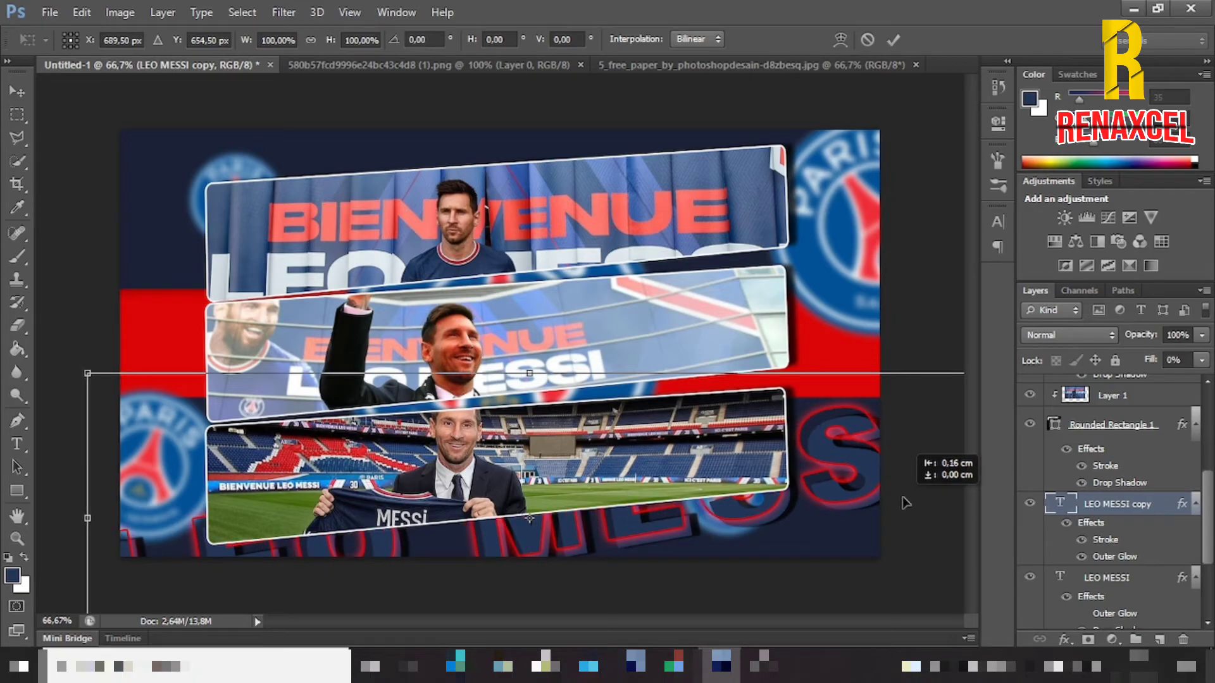
click(893, 40)
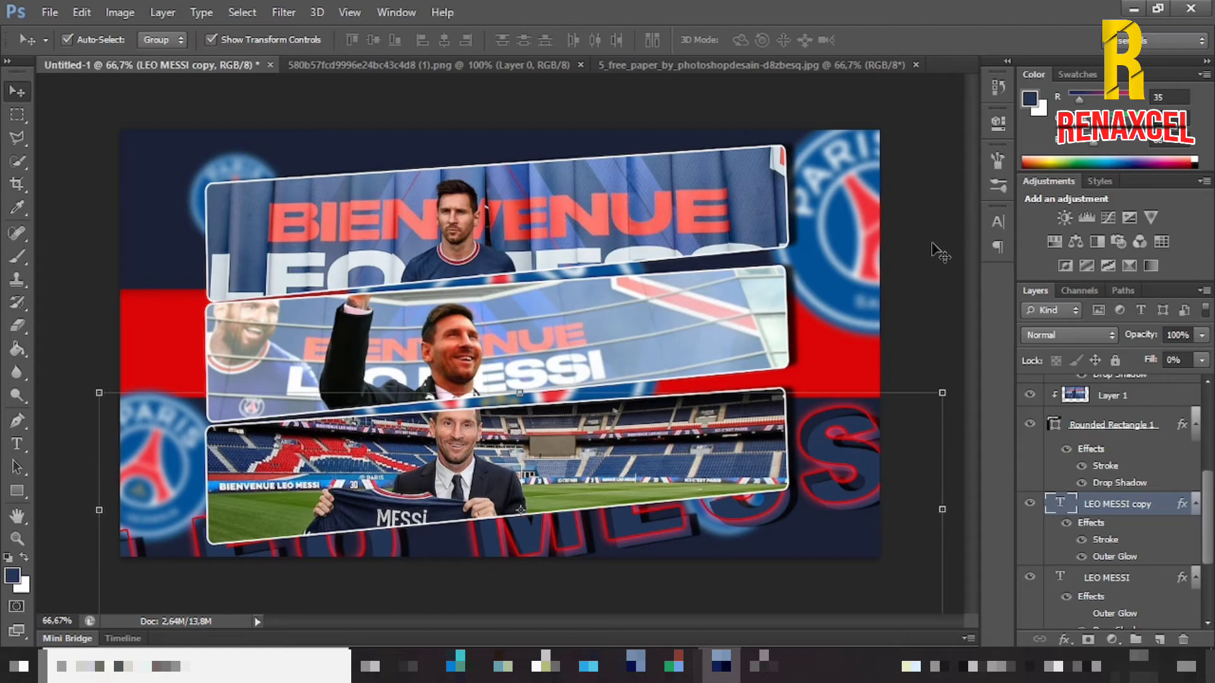
click(932, 243)
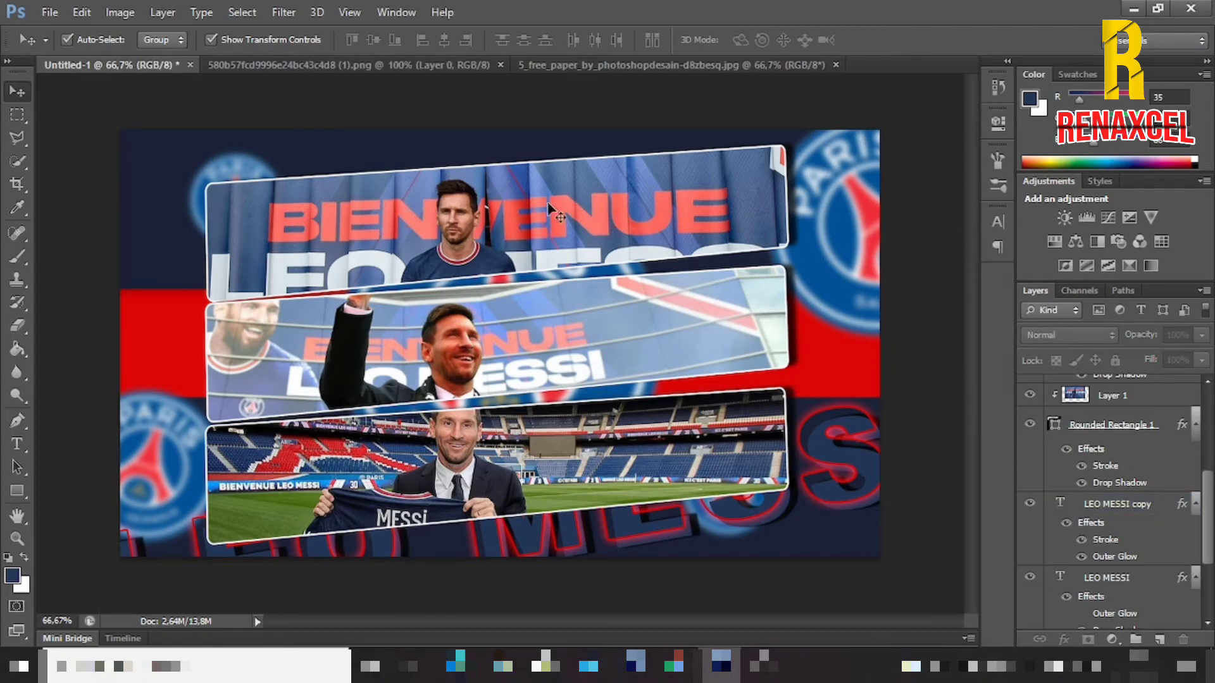
Step: Bring the crumpled paper texture into the Messi design and place it unclipped at the top of the stack, above a new empty layer
click(580, 66)
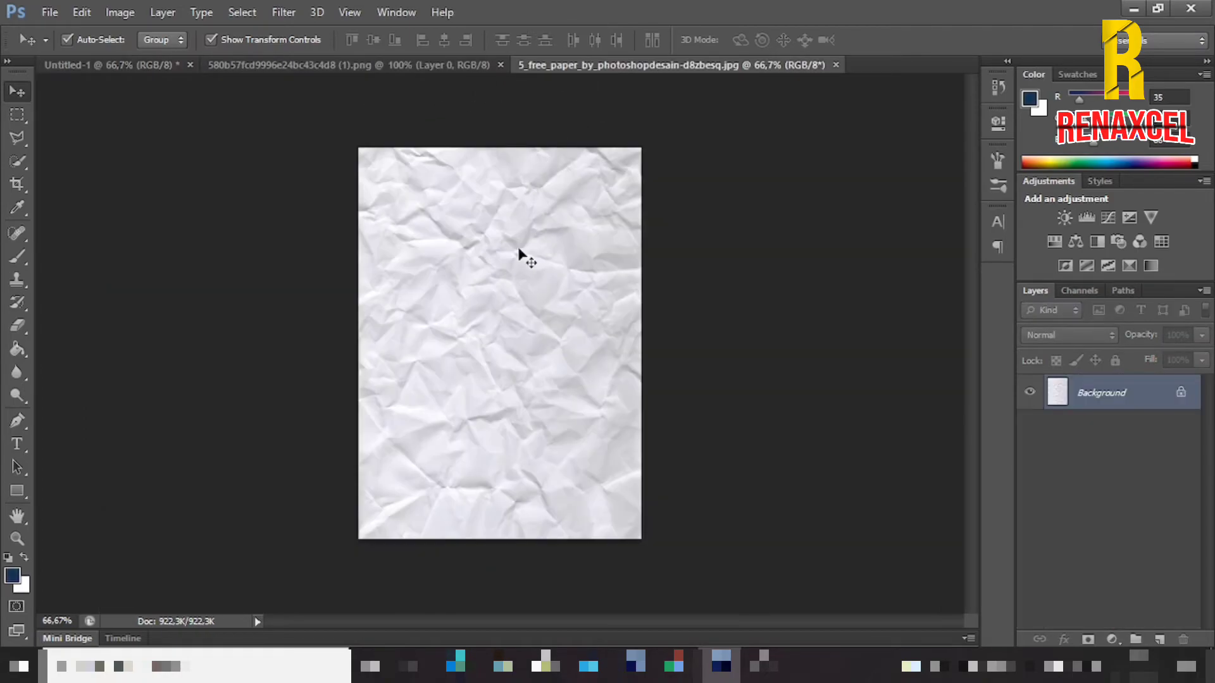
key(ctrl+j)
mouse_move(519, 250)
mouse_down()
mouse_move(163, 71)
mouse_move(524, 256)
mouse_up()
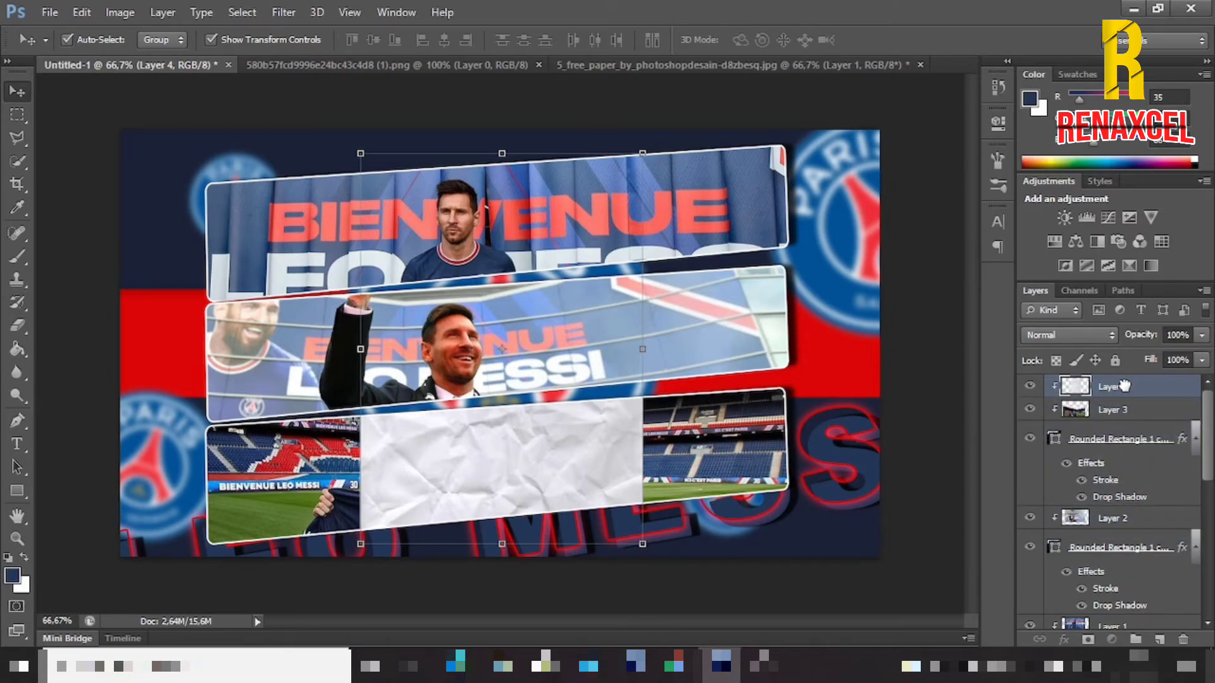
click(1160, 639)
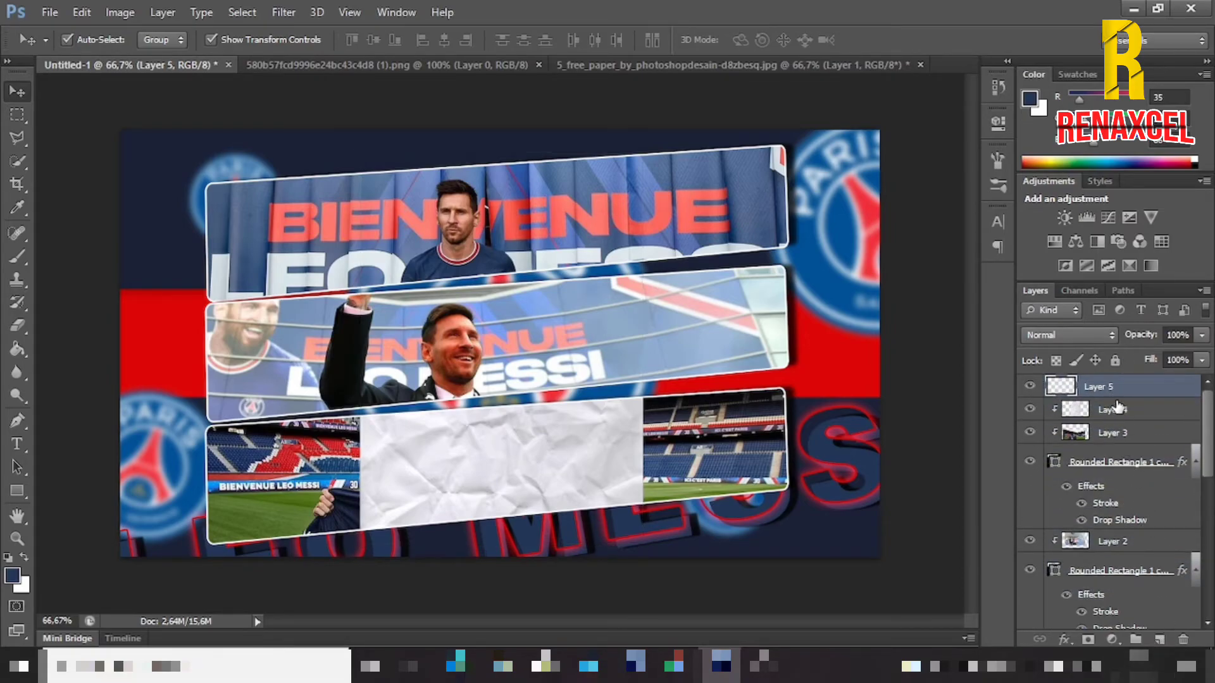
drag(1118, 410, 1110, 387)
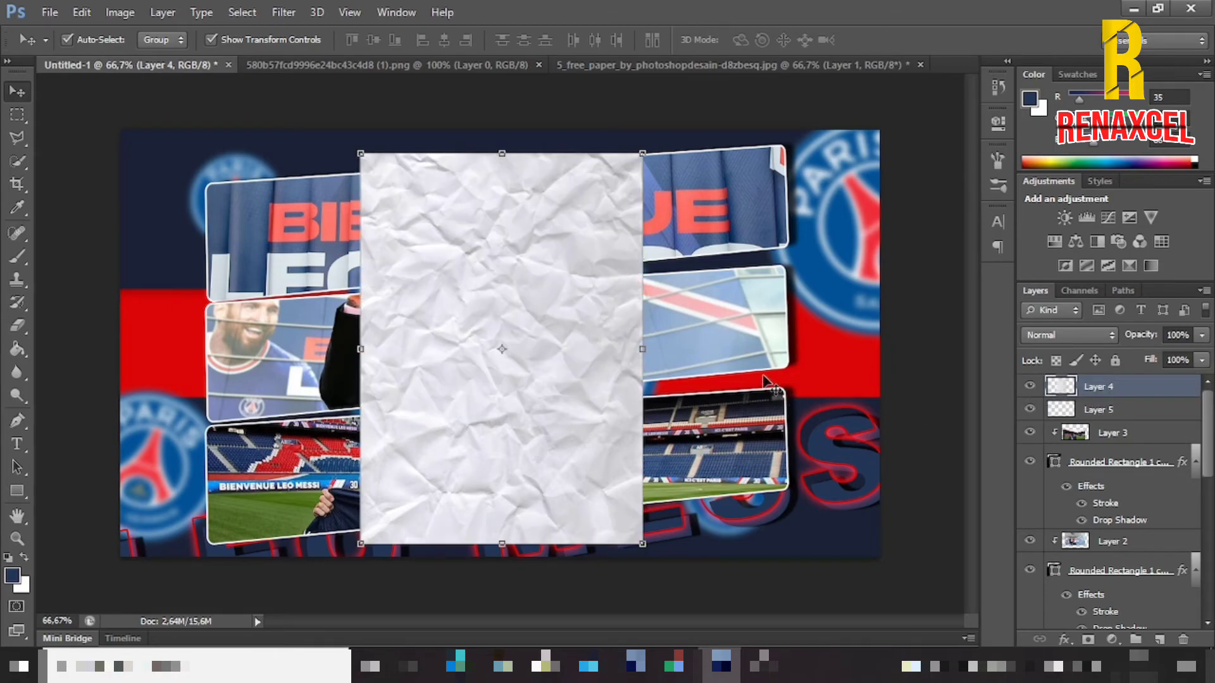
Step: Rotate the crumpled paper layer 90° clockwise
key(ctrl+j)
key(ctrl+t)
right_click(587, 308)
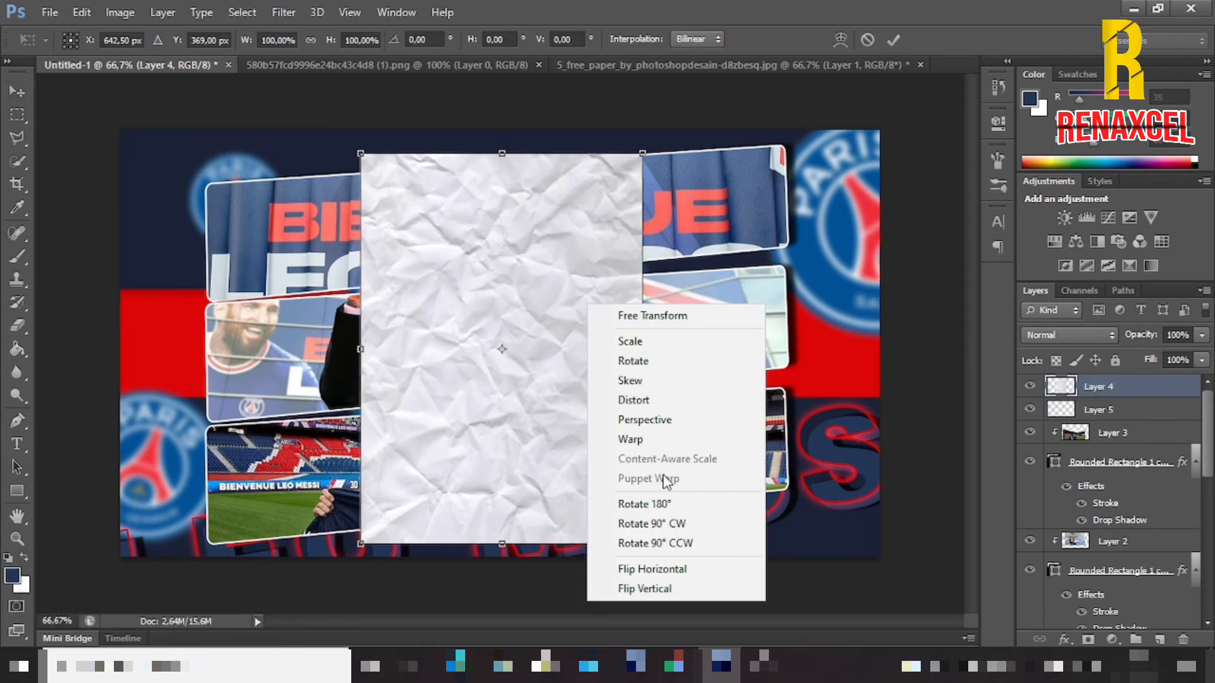
click(665, 516)
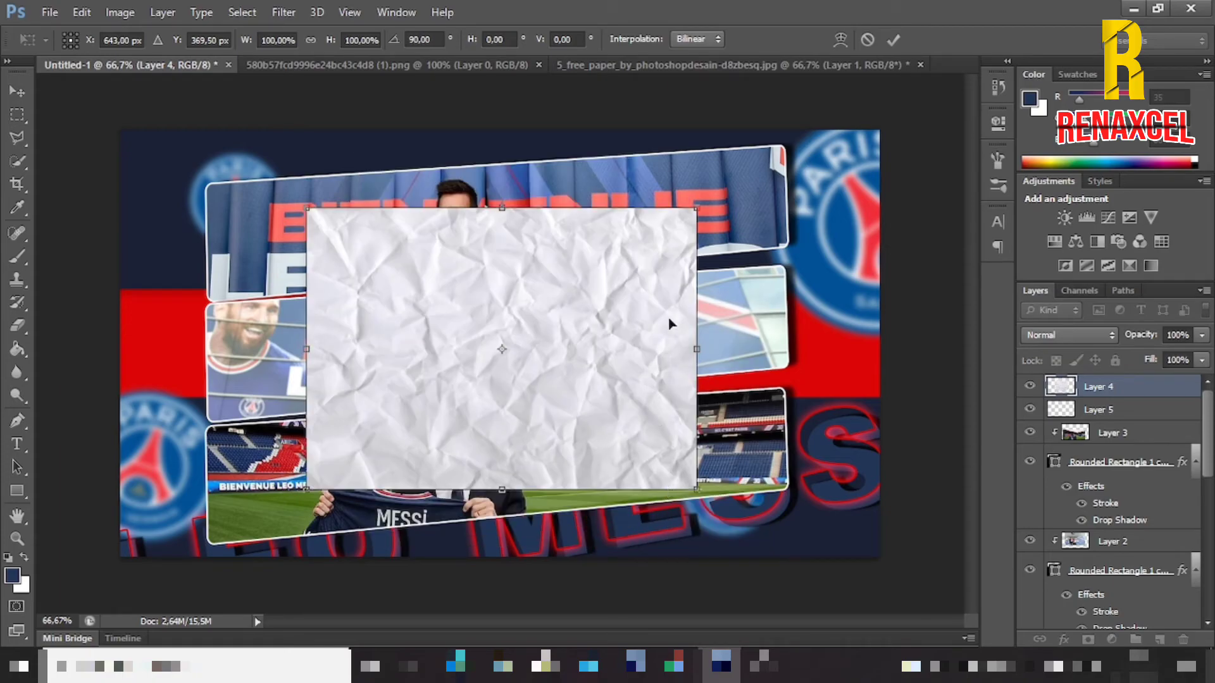
key(ctrl+a)
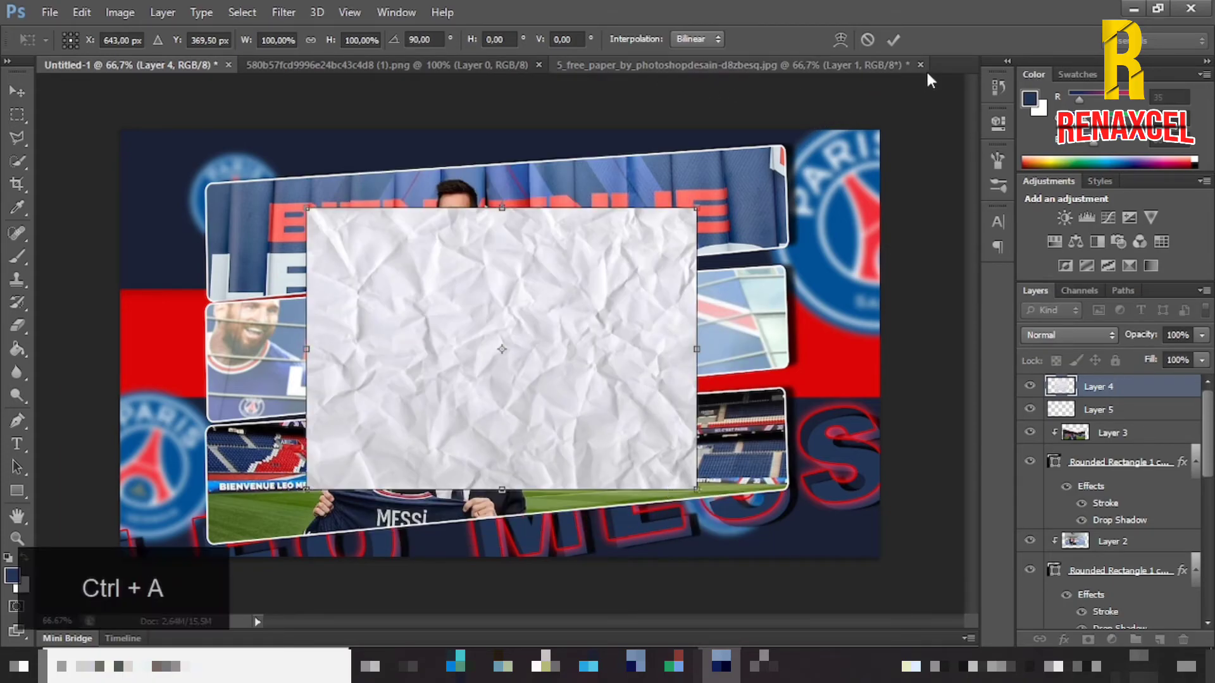
click(892, 40)
Step: Centre the crumpled paper layer horizontally and vertically on the canvas
key(ctrl+a)
click(444, 42)
click(371, 40)
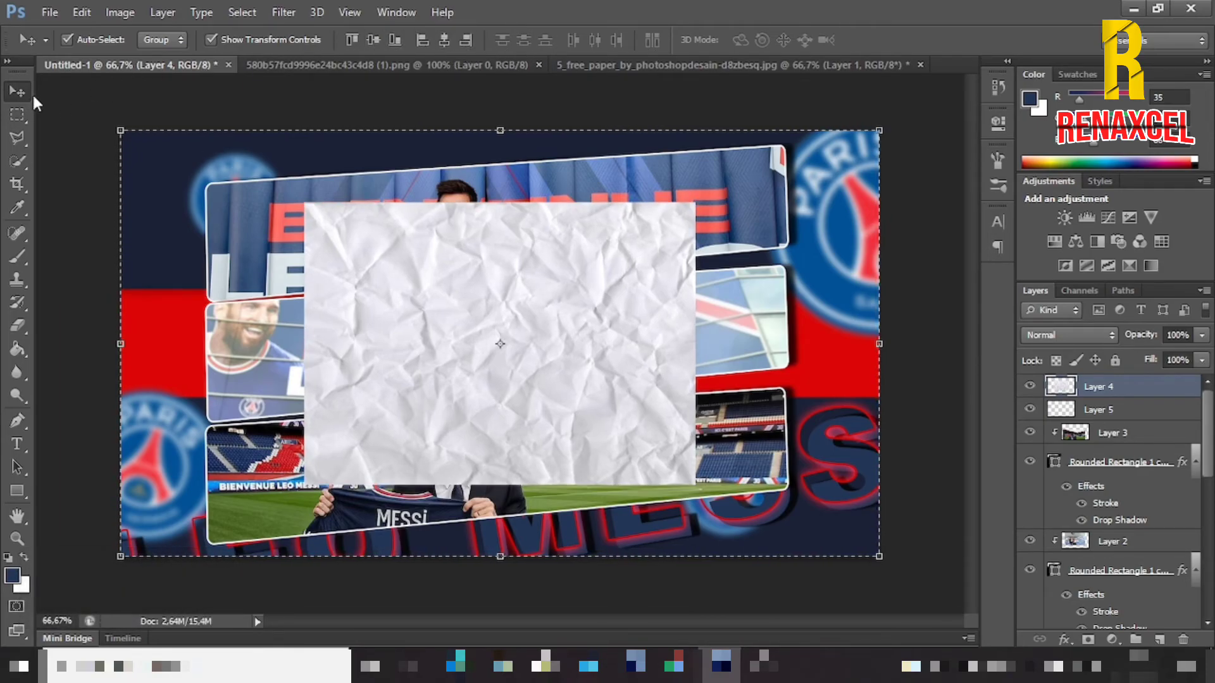
key(ctrl+a)
key(ctrl+d)
Step: Scale the crumpled paper layer from its centre to about 194.6% so it covers the full canvas width
click(696, 206)
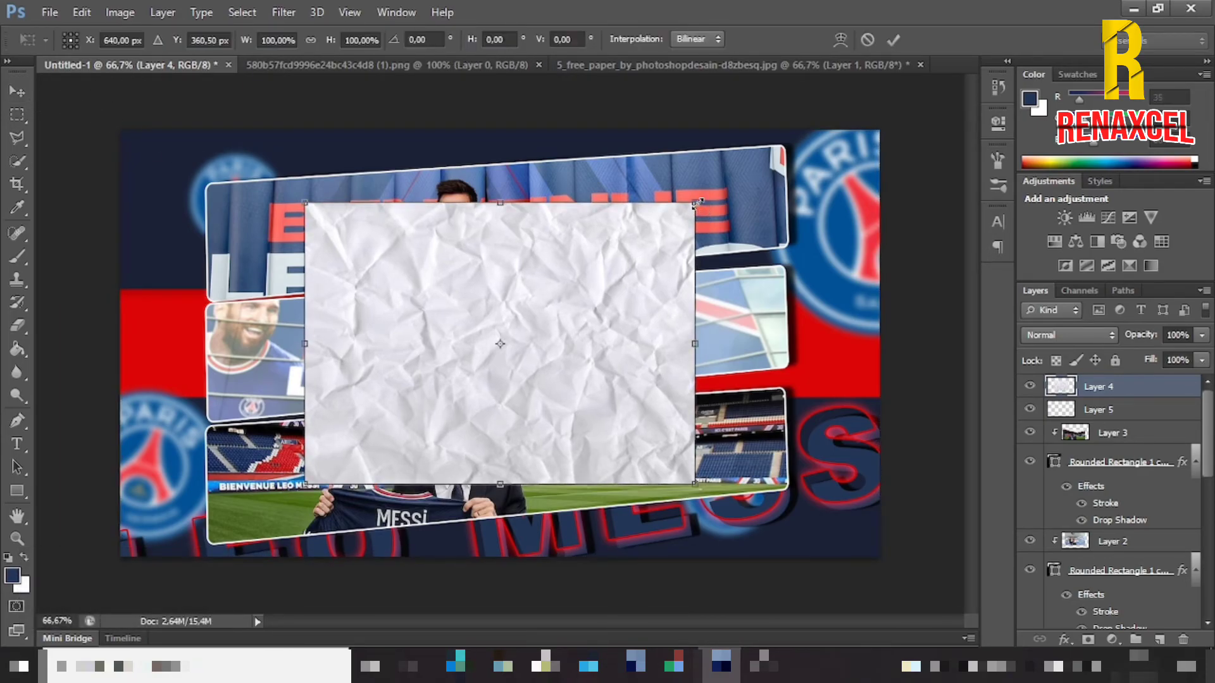
drag(696, 205, 943, 154)
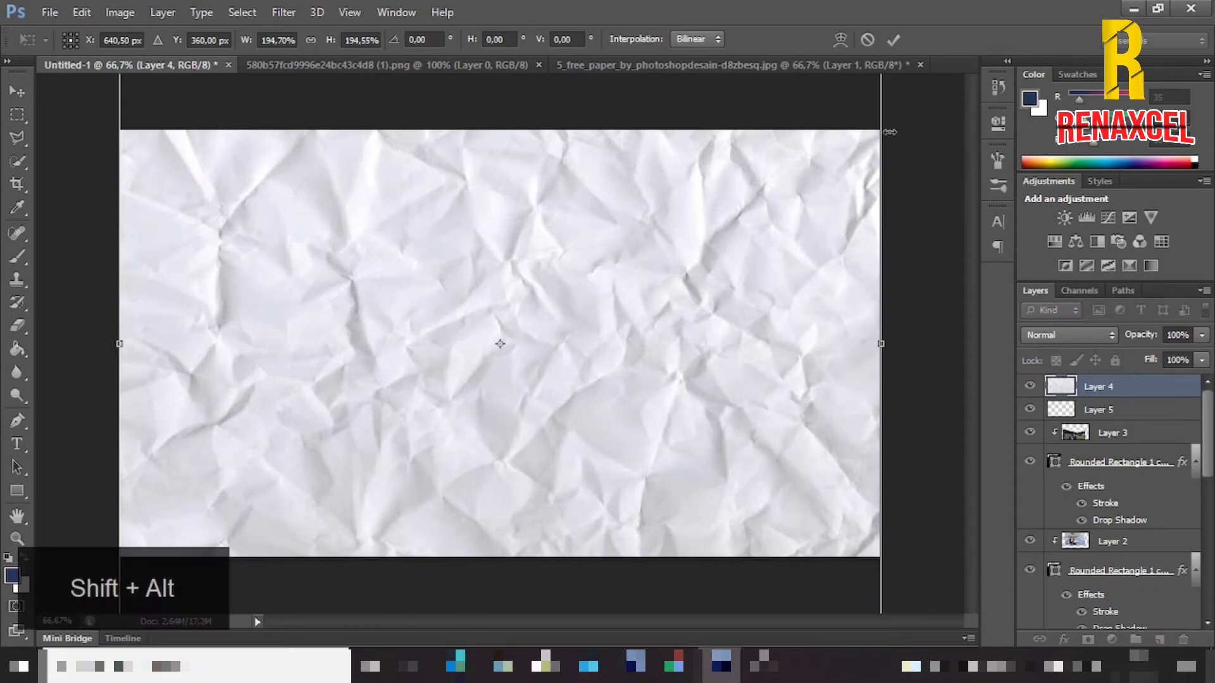
click(893, 39)
Step: Cycle through the blend modes for the crumpled paper layer and set it to Divide, leaving no layer selected
click(1054, 335)
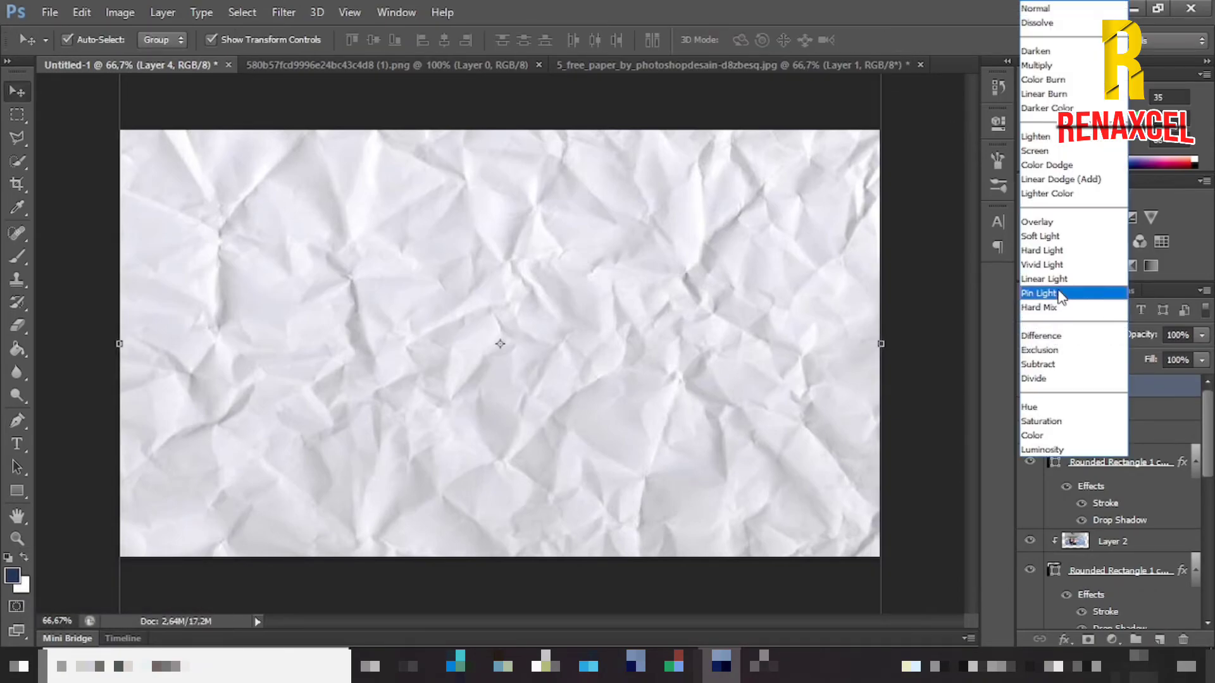
click(1044, 155)
key(Down)
key(Down)
key(Down)
key(Down)
key(Down)
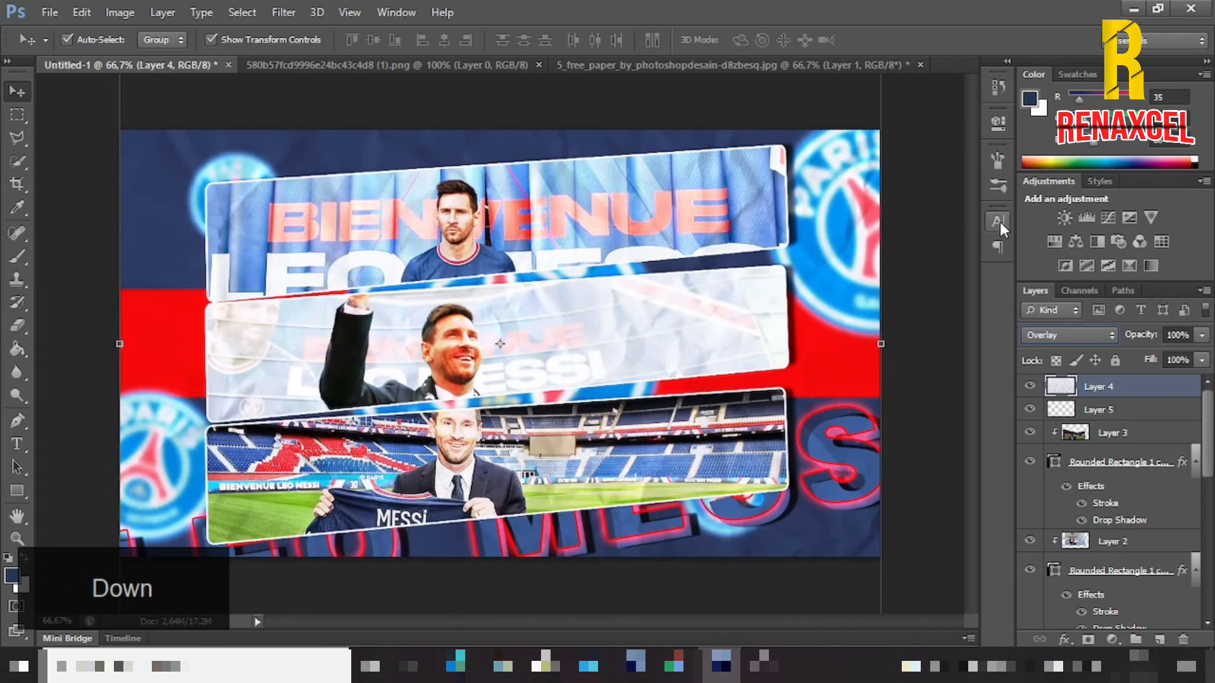
key(Down)
key(Down)
key(Down)
key(Down)
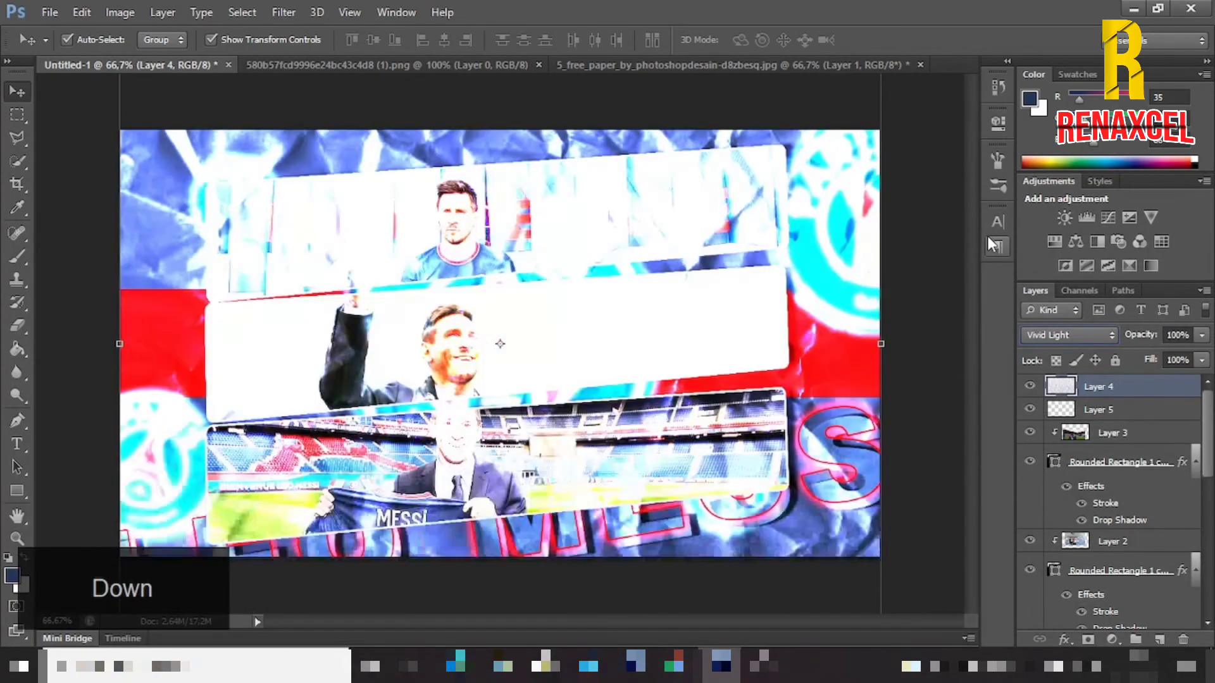
key(Down)
key(Down)
key(Down)
key(Down)
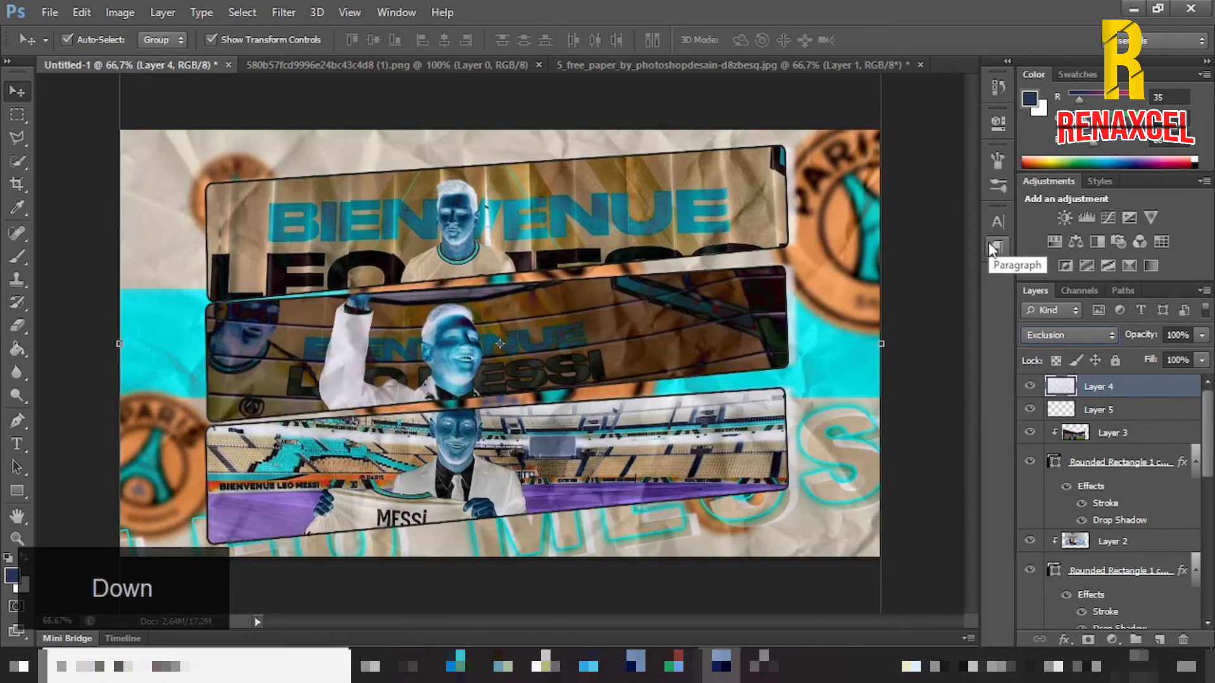
key(Down)
key(Down)
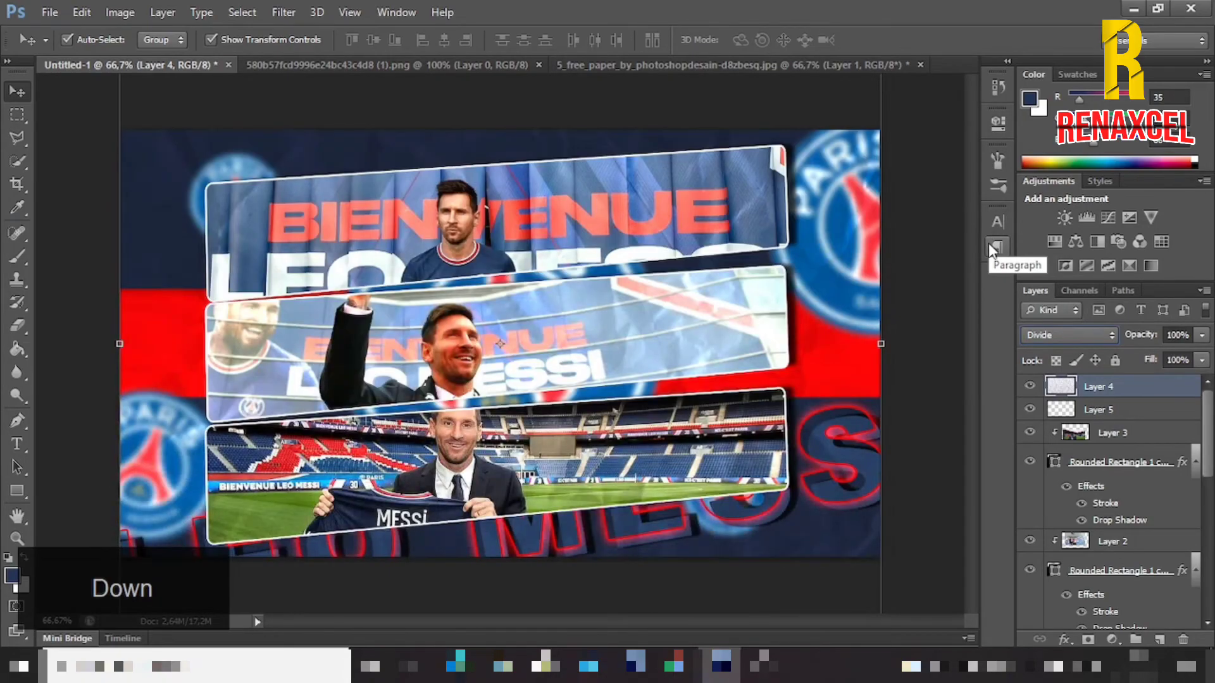
key(Up)
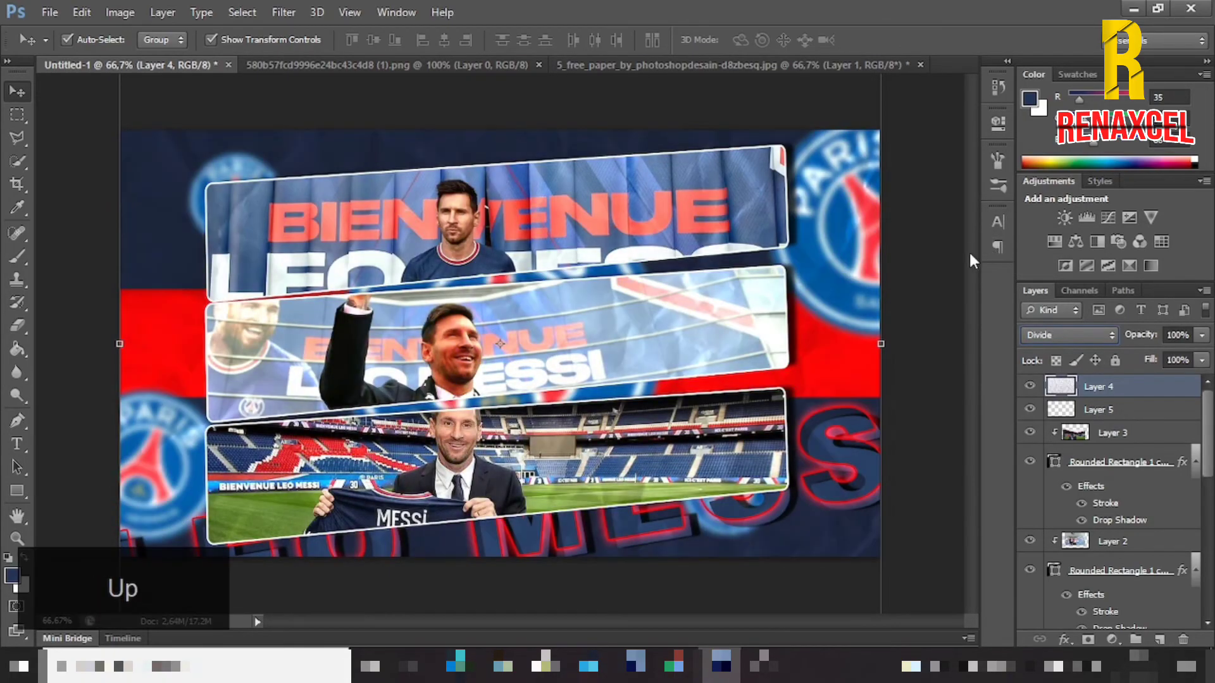
click(950, 283)
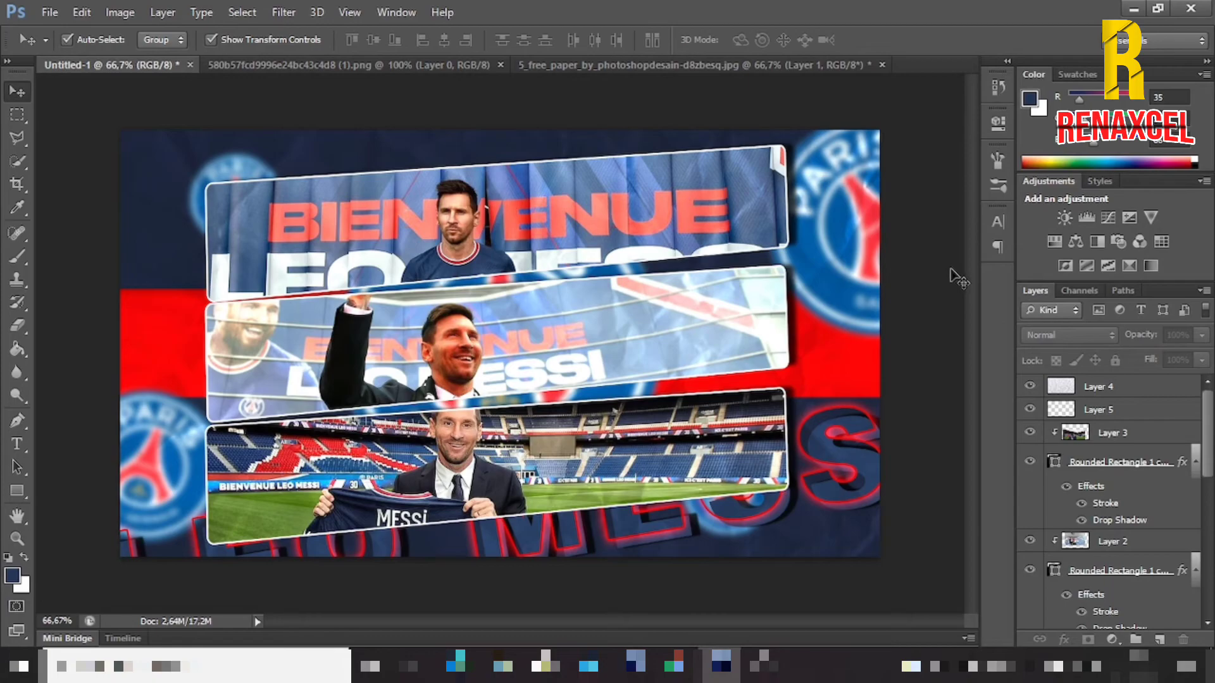
Step: Add a Brightness/Contrast adjustment layer above the paper texture with brightness -36 and a moderately raised contrast
click(1062, 219)
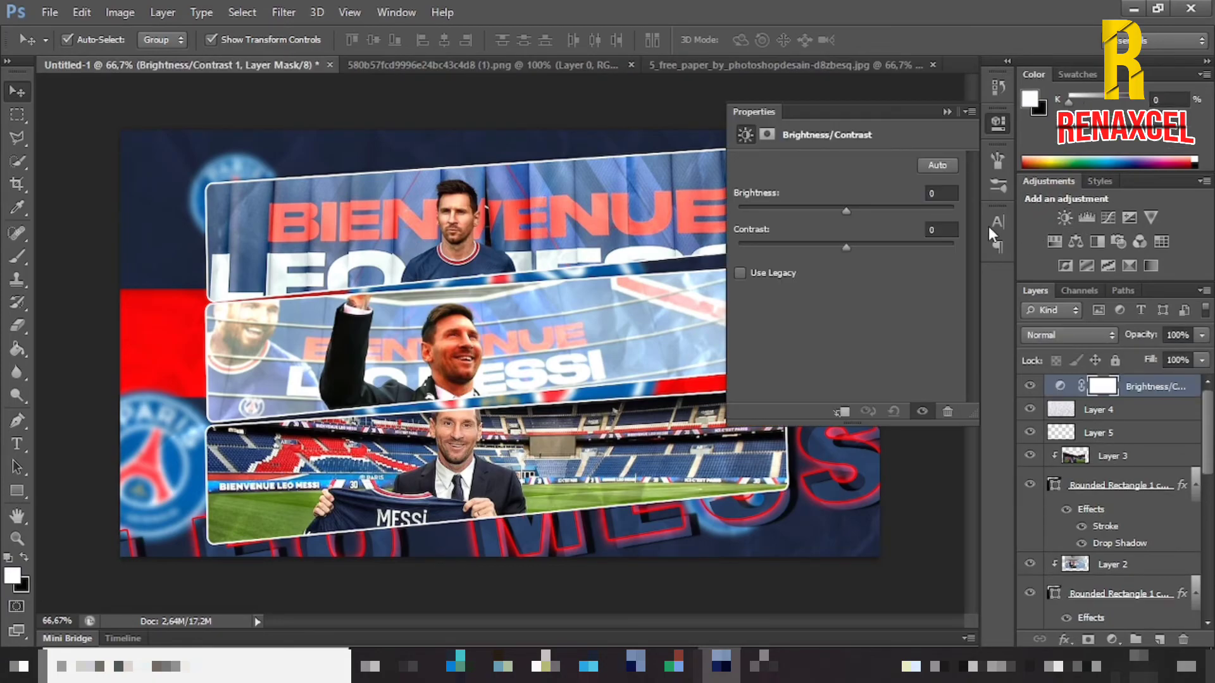
drag(847, 210, 820, 210)
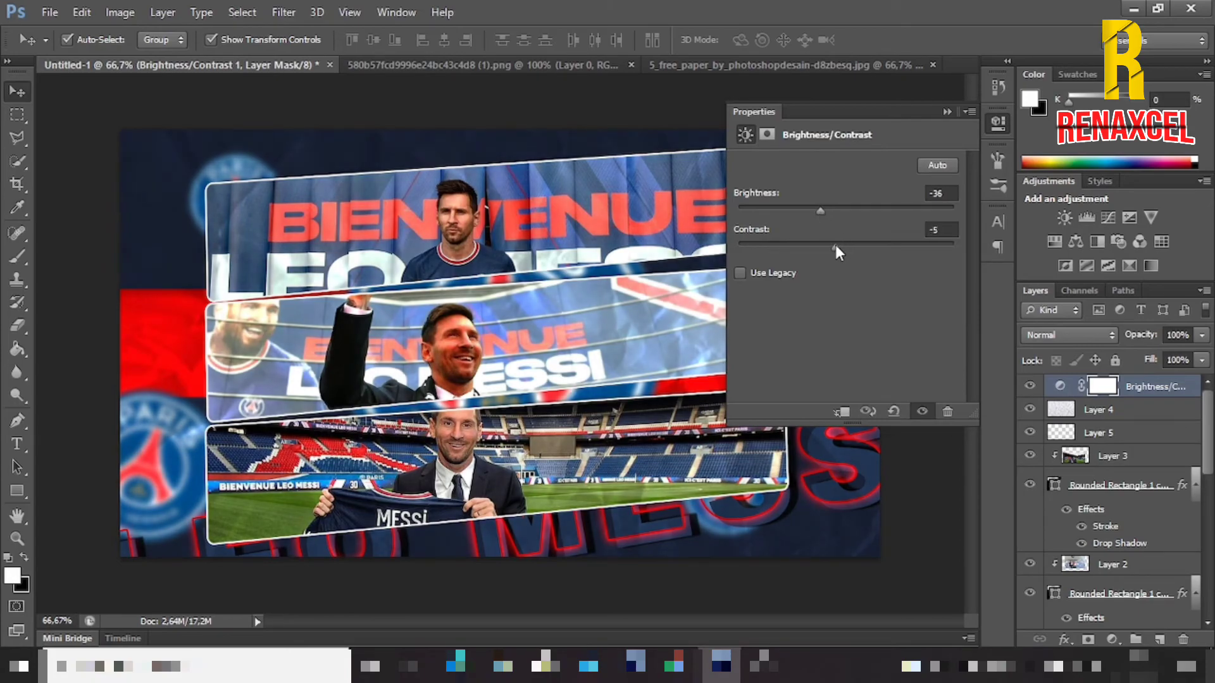
drag(848, 246, 873, 245)
click(947, 112)
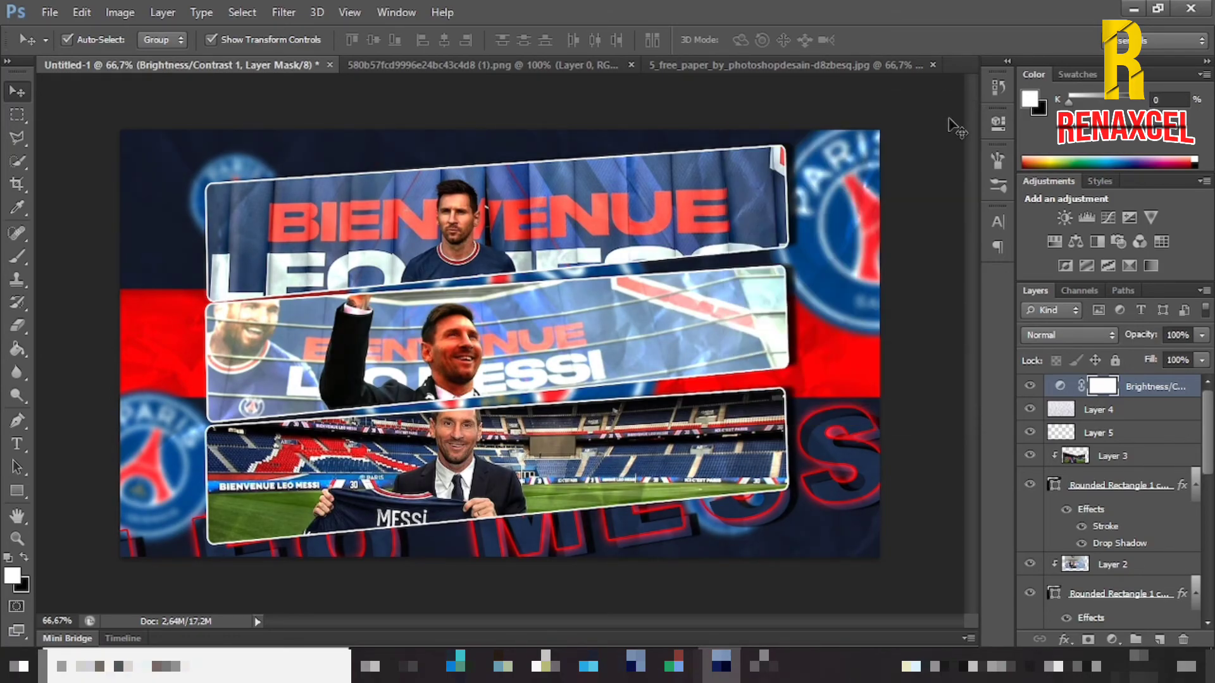
Step: Add a Curves adjustment layer with a shadow point near the diagonal and a highlight point pulled down to darken the midtones and highlights
click(1108, 219)
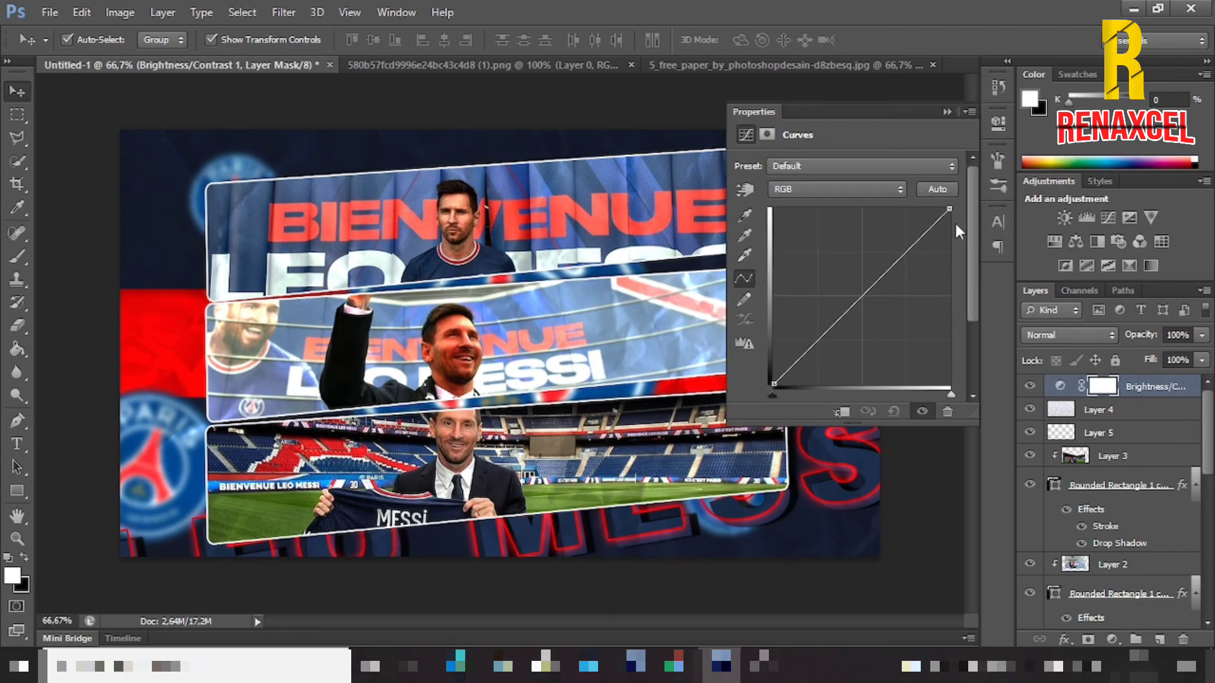
drag(911, 246, 912, 253)
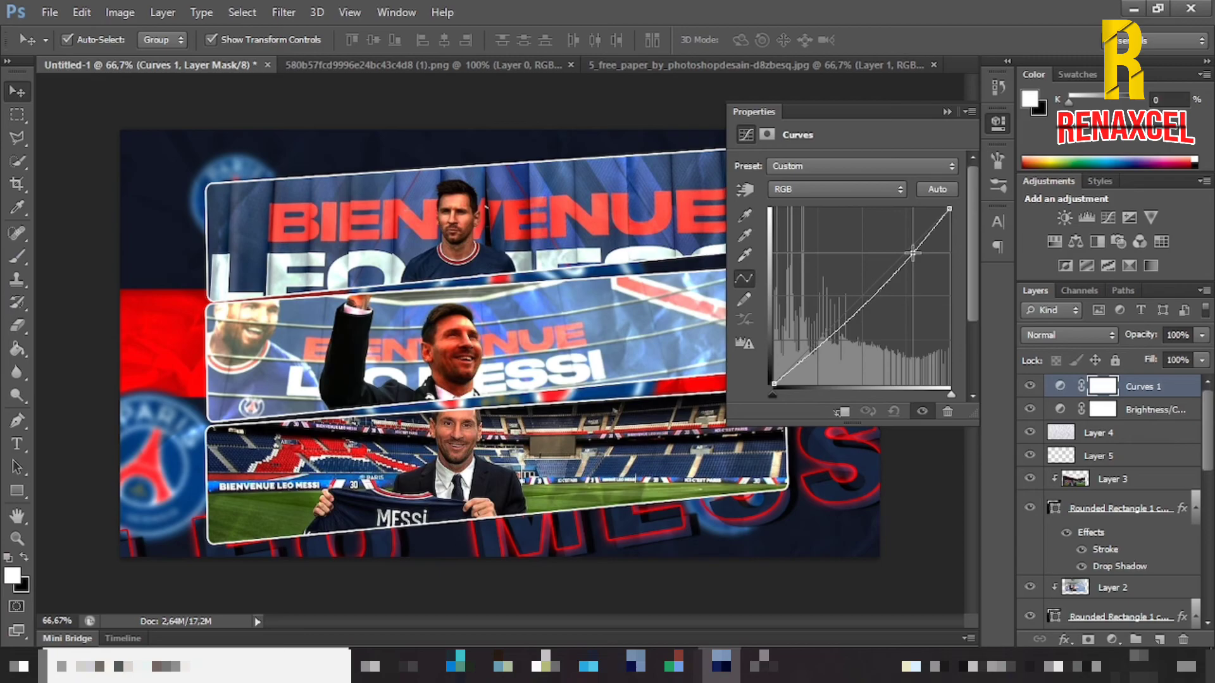
drag(822, 345, 818, 347)
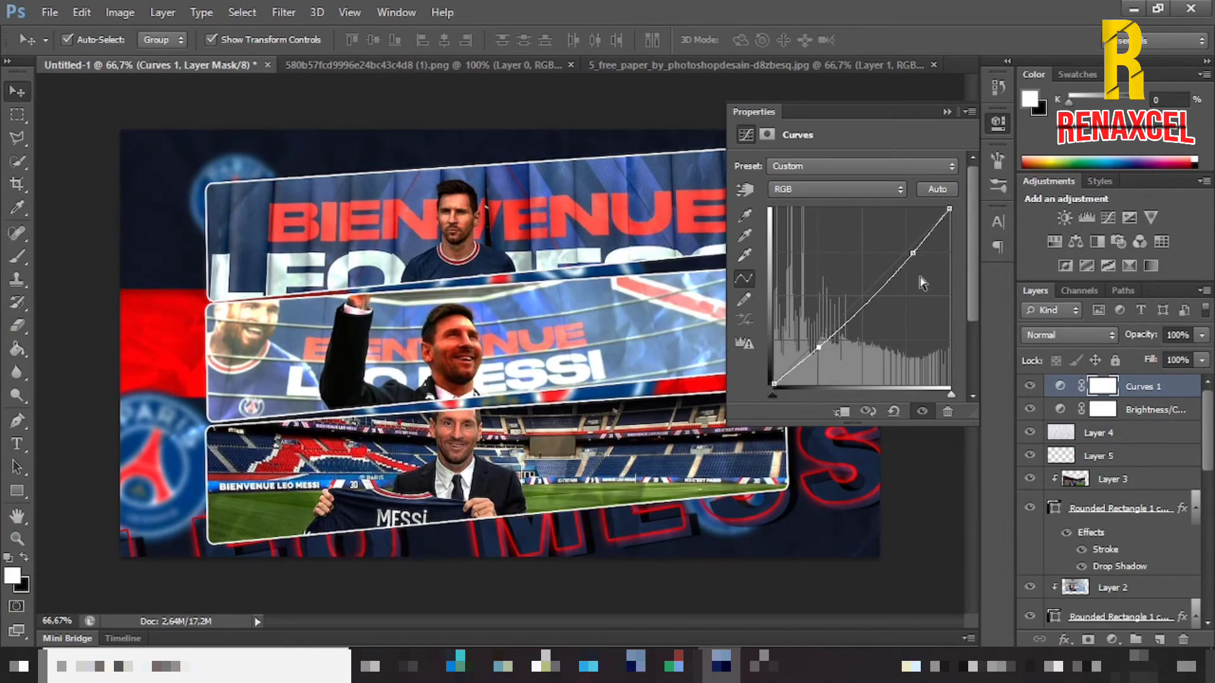
drag(913, 254, 904, 247)
drag(923, 252, 924, 250)
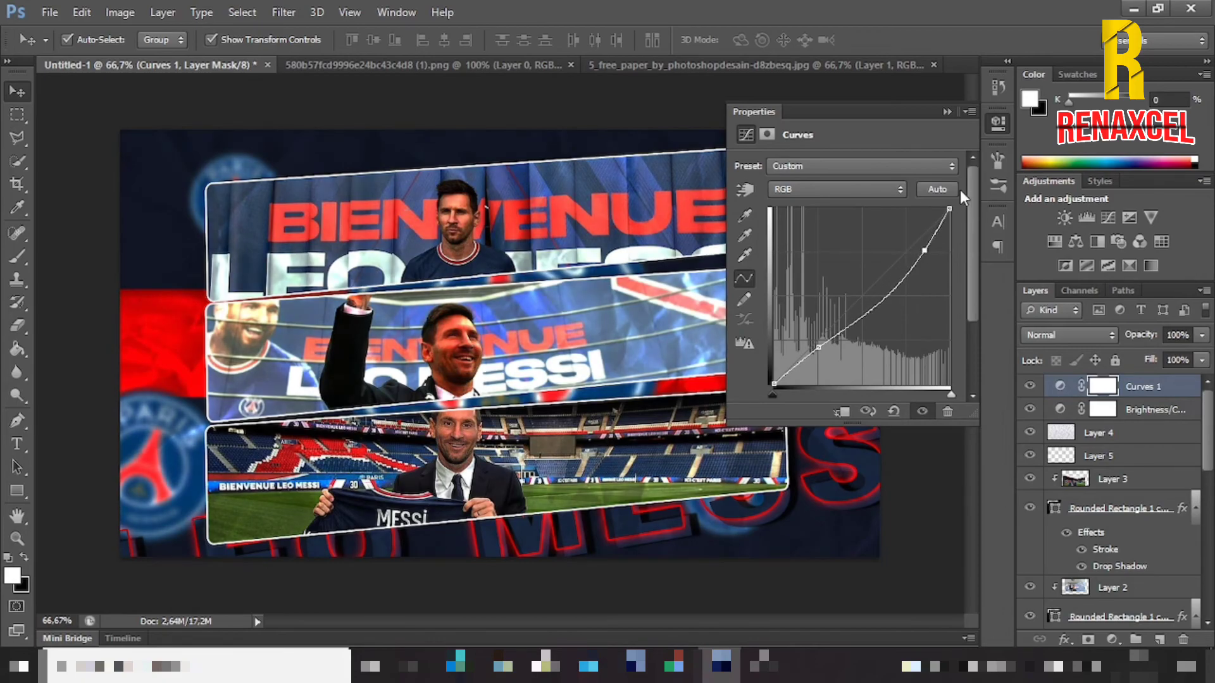
click(948, 112)
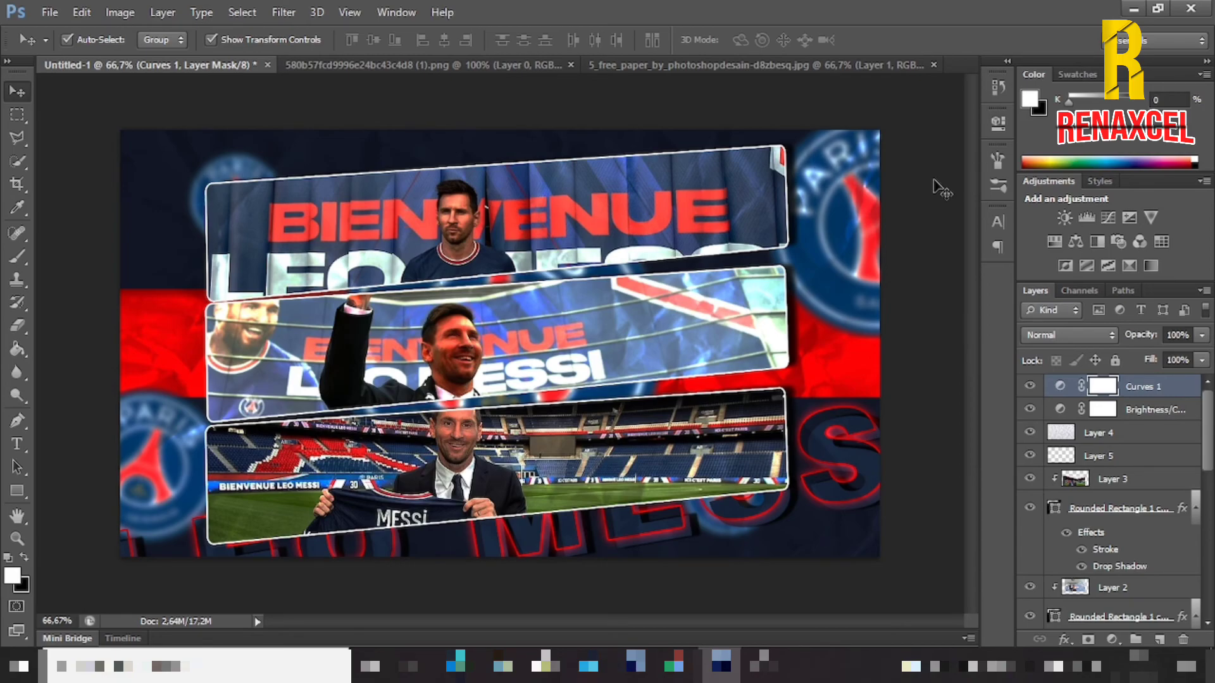
Step: Duplicate the two LEO MESSI text layers and move the copies together up behind the photo bars, to X 538.5 px, Y 269 px
scroll(1104, 562, down, 5)
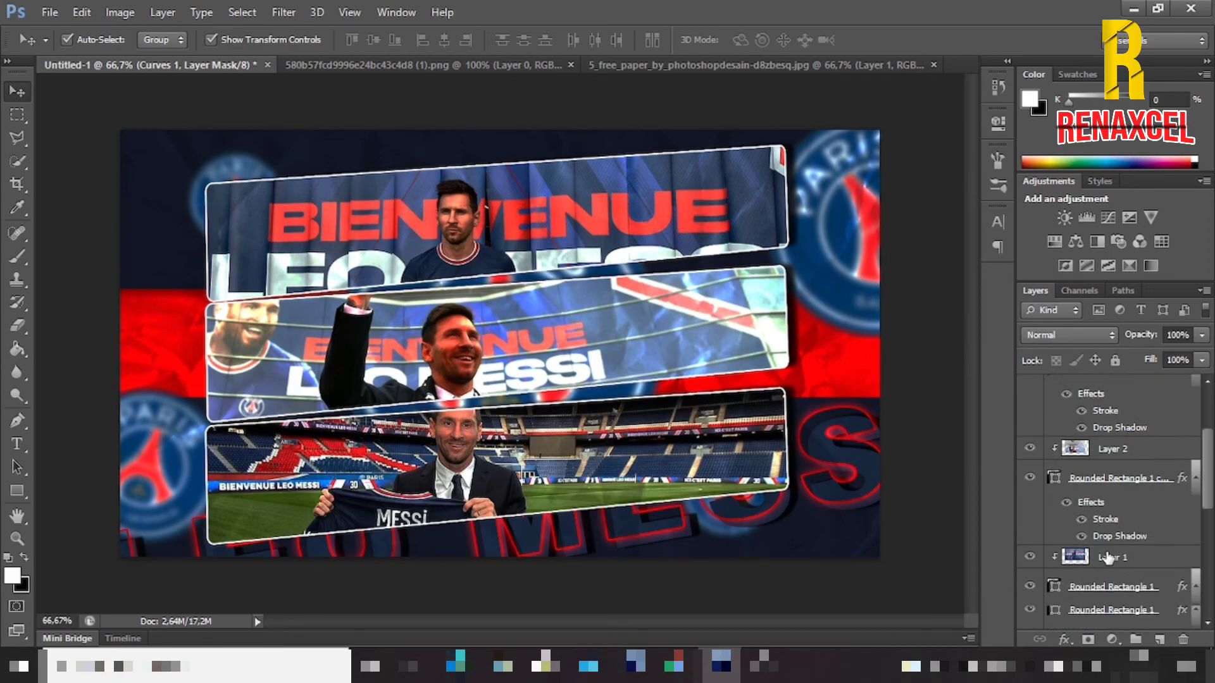
click(1128, 544)
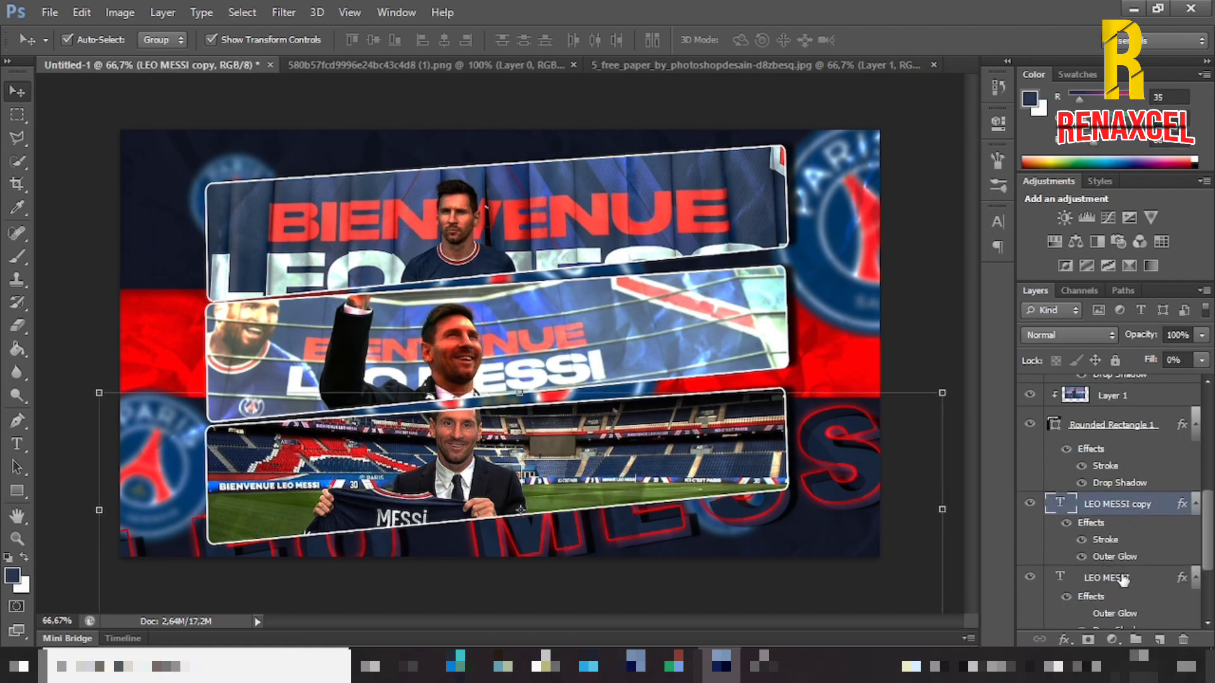
ctrl+click(1124, 578)
key(ctrl+j)
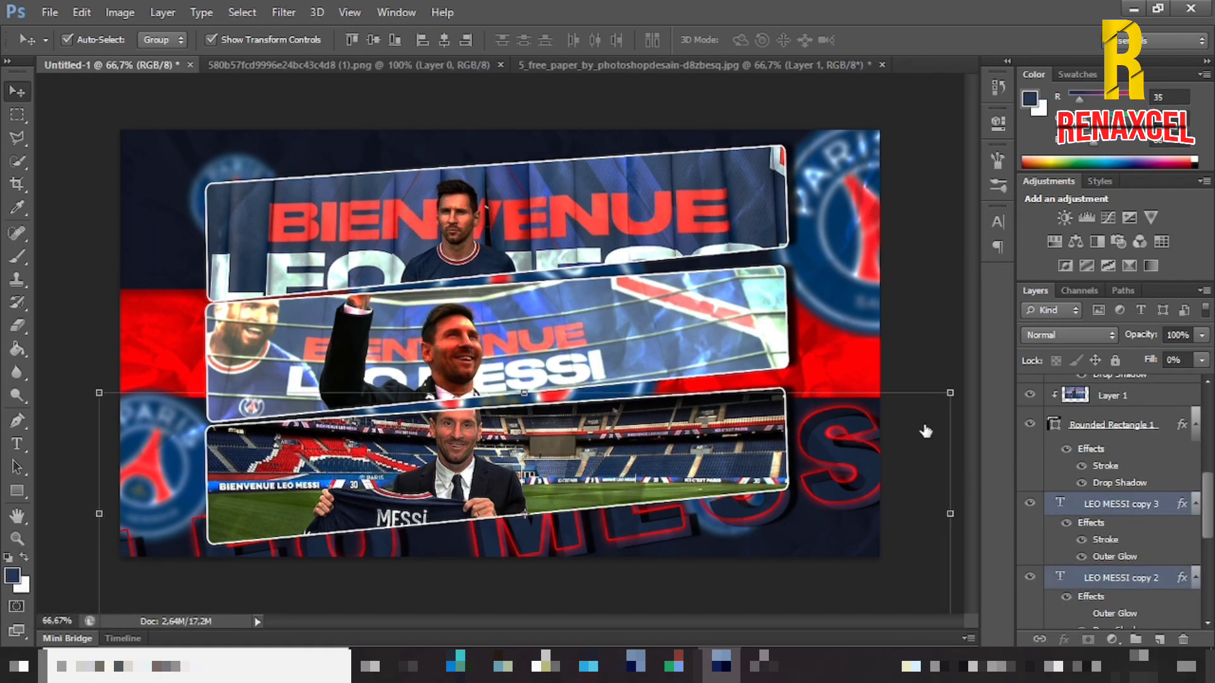
key(ctrl+t)
drag(846, 494, 760, 267)
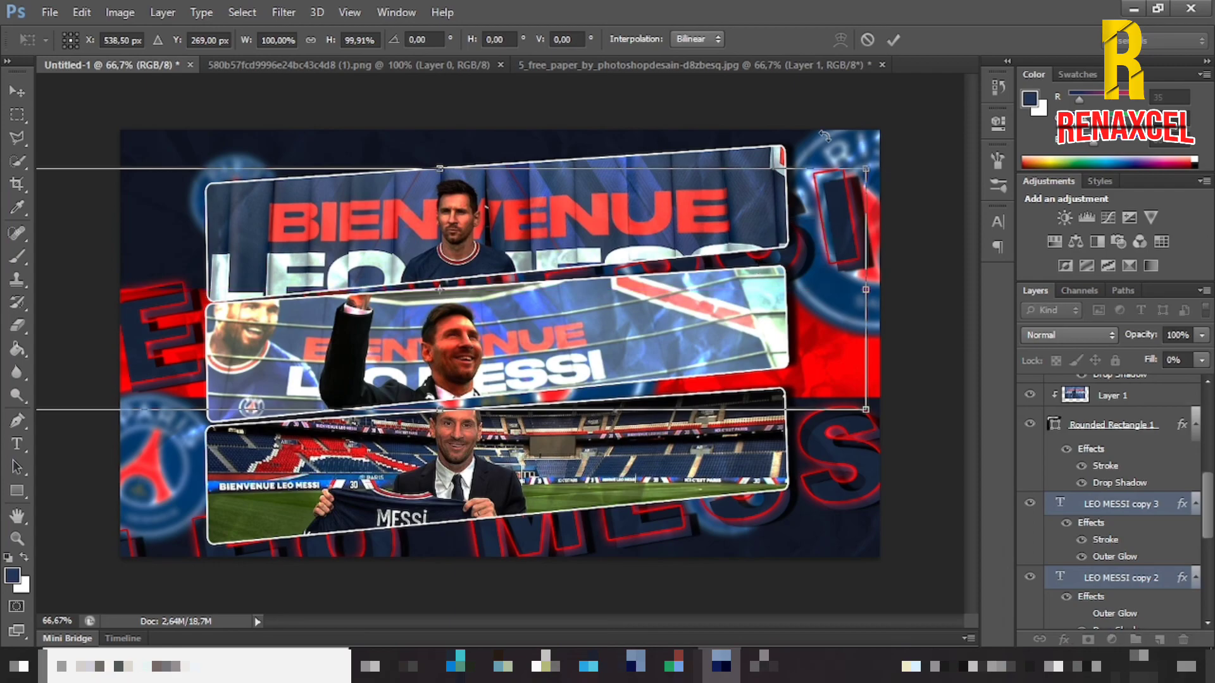
click(893, 41)
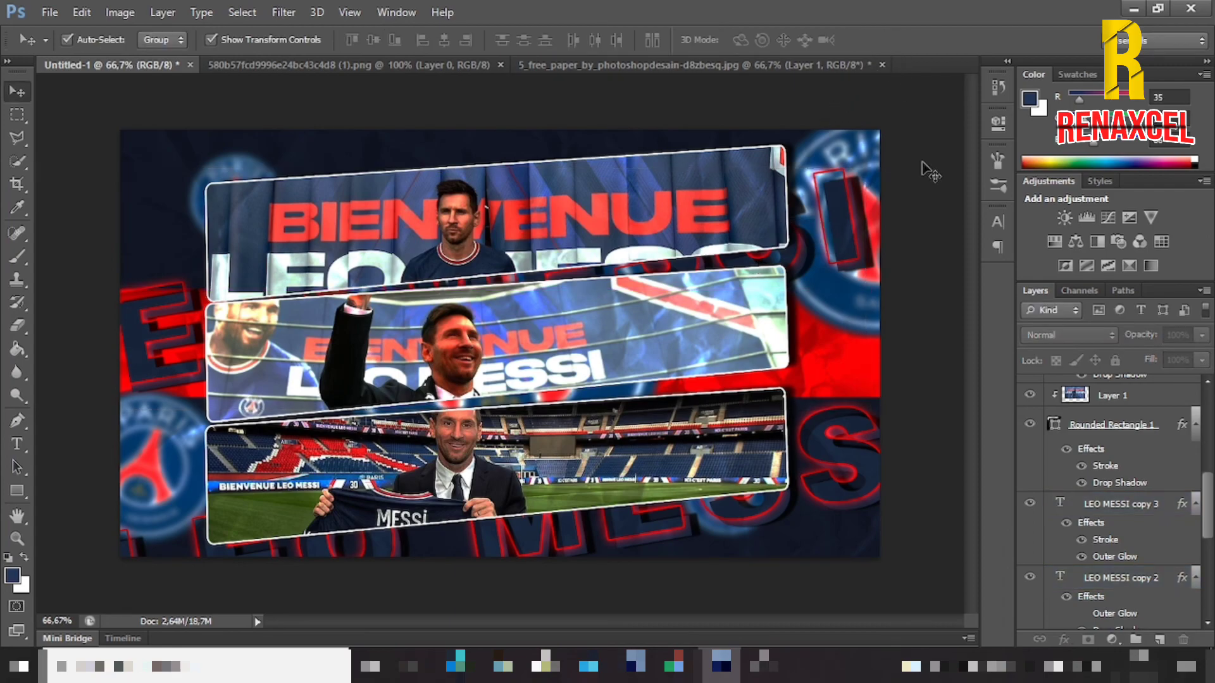